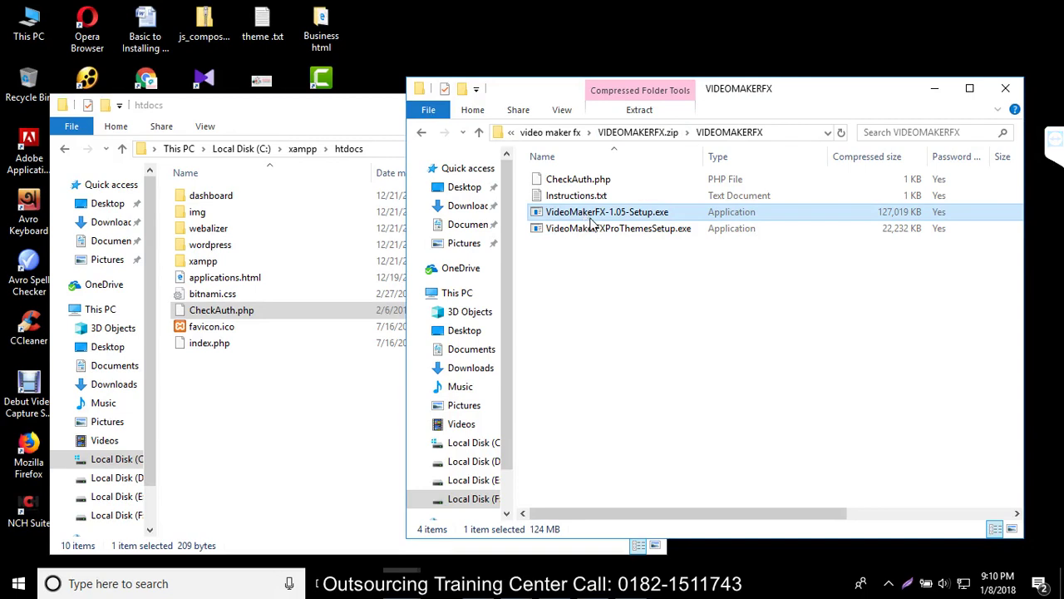
# Step: Switch to Chrome, search Google for youtube, open the YouTube site, and minimize the browser
pyautogui.click(585, 183)
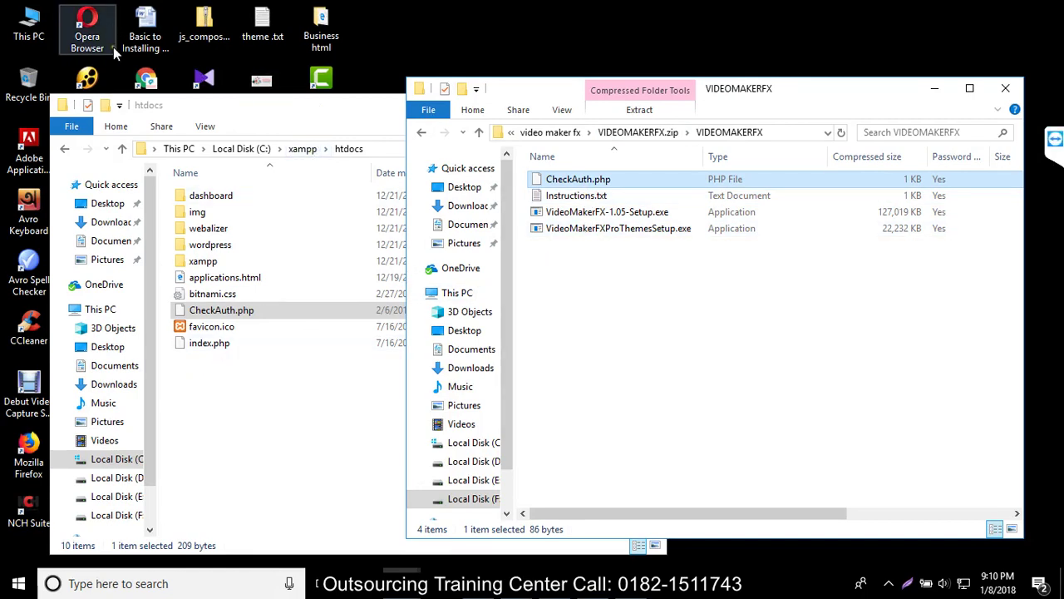
pyautogui.click(555, 583)
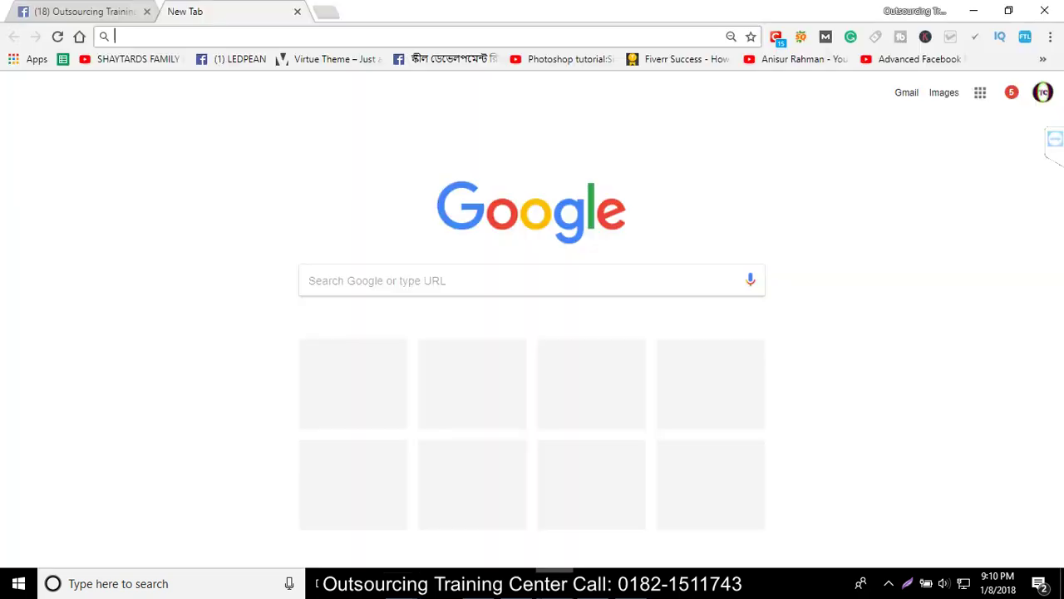
pyautogui.write('y')
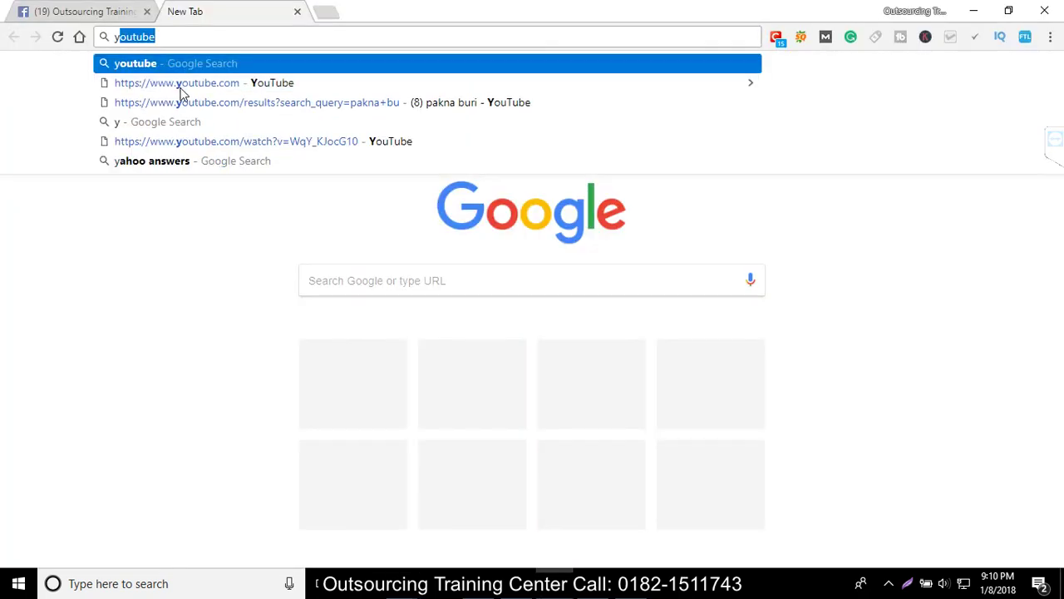
pyautogui.press('Return')
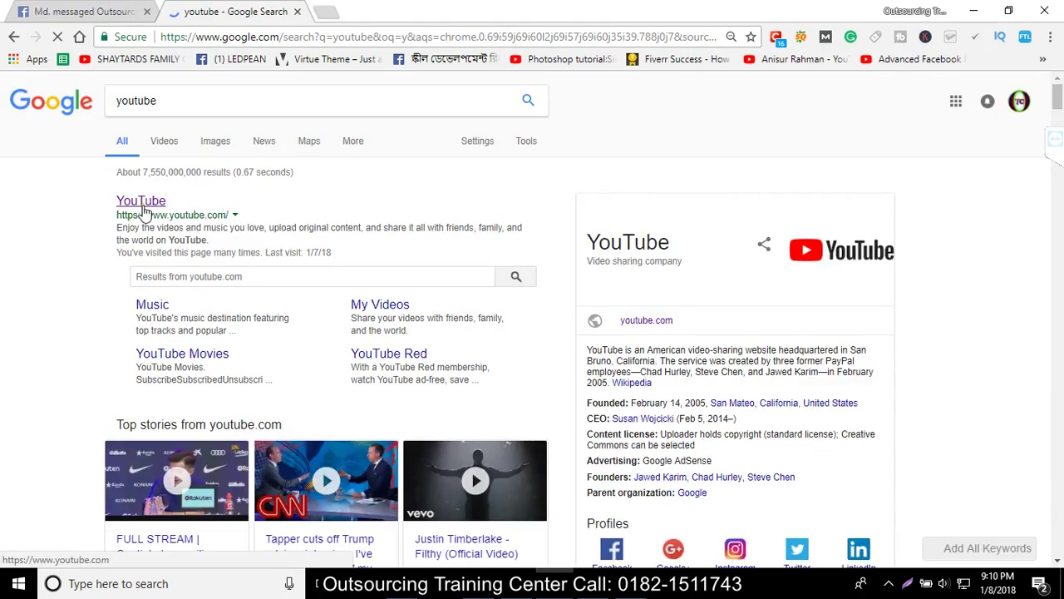
pyautogui.click(144, 211)
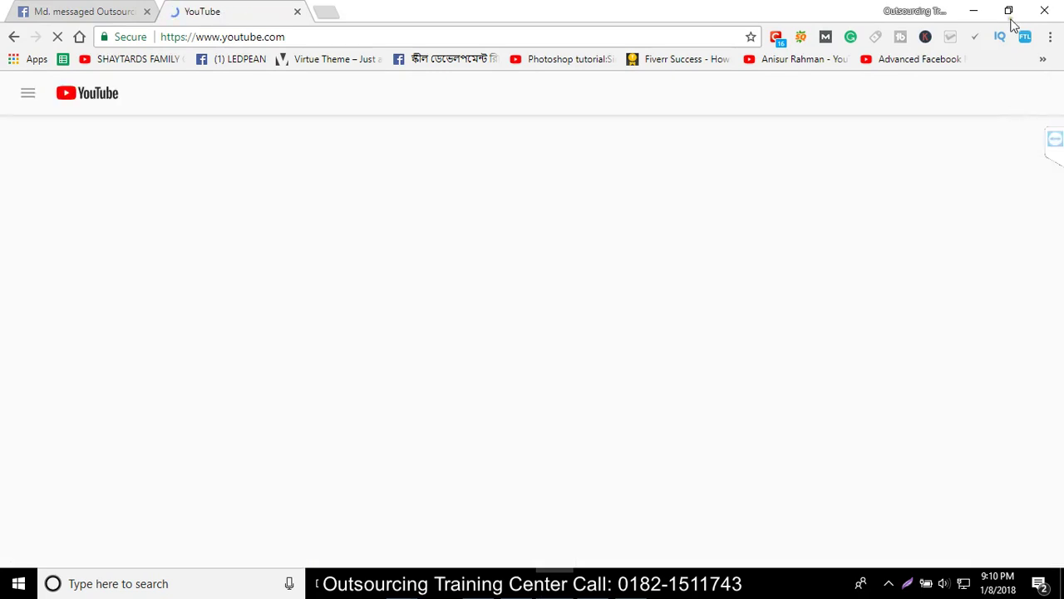
pyautogui.click(974, 12)
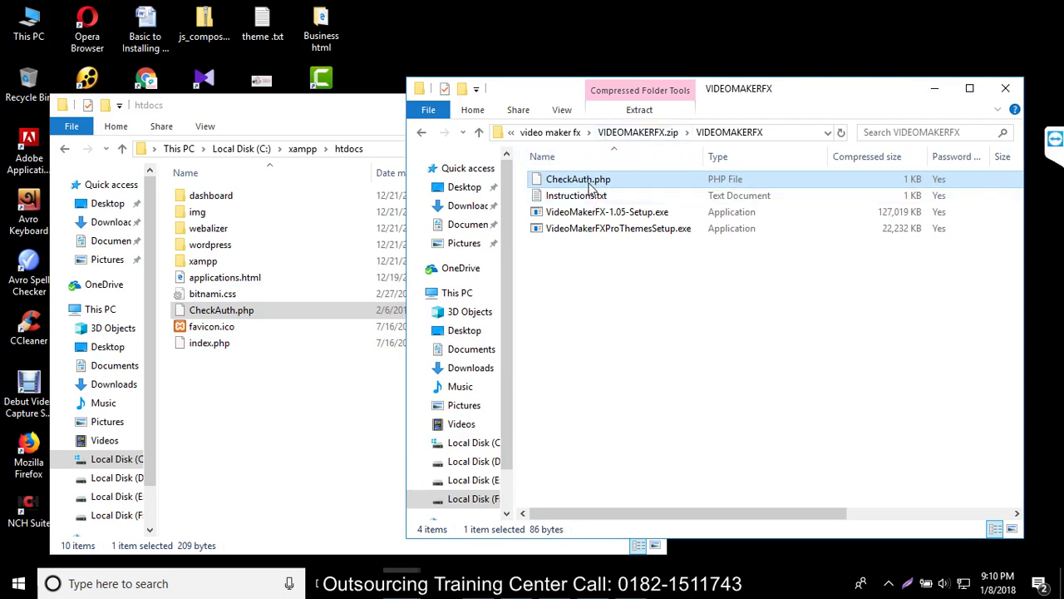
# Step: Examine the C:\xampp\htdocs folder path and contents, and return to the VIDEOMAKERFX archive folder
pyautogui.click(287, 398)
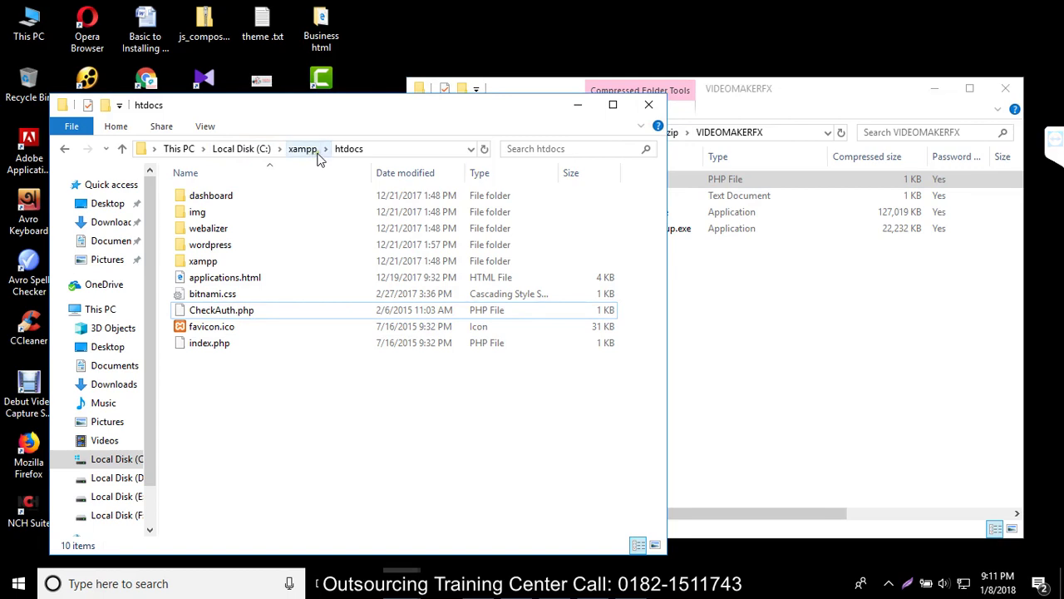
pyautogui.click(349, 152)
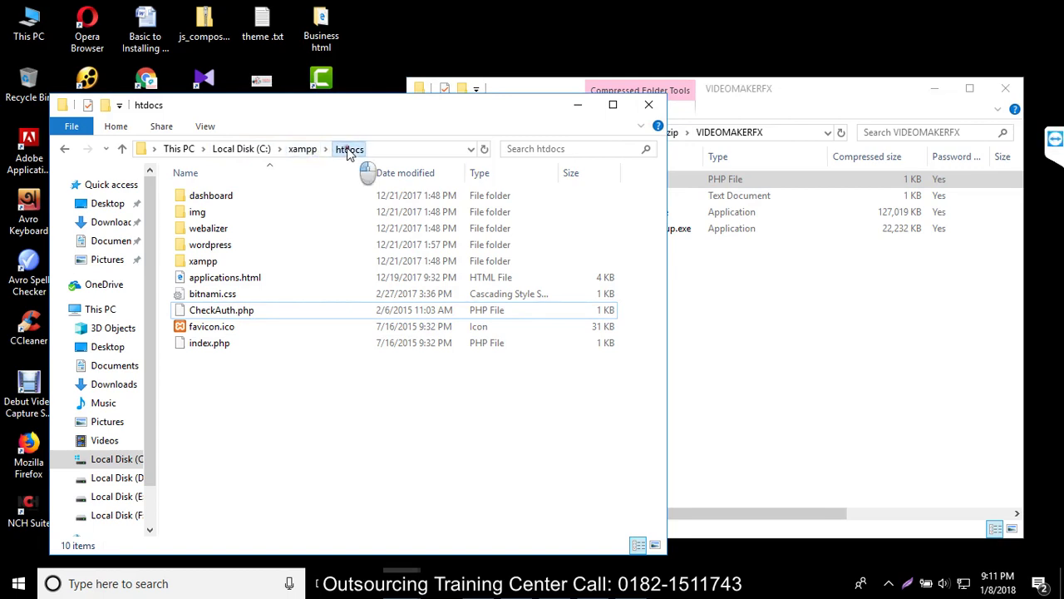
pyautogui.moveTo(349, 154)
pyautogui.mouseDown()
pyautogui.moveTo(356, 199)
pyautogui.moveTo(354, 156)
pyautogui.mouseUp()
pyautogui.click(802, 301)
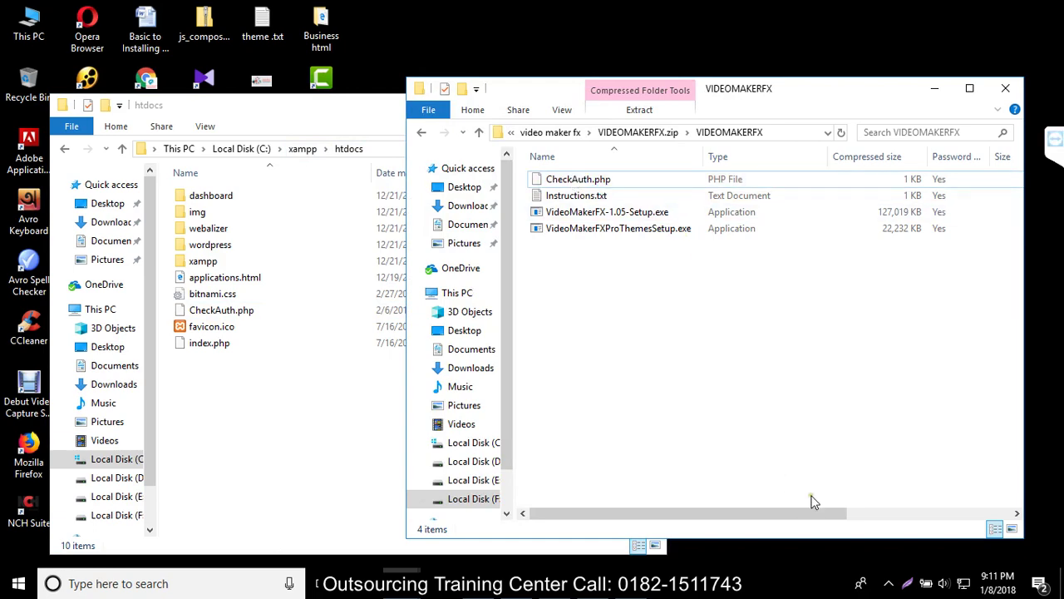
pyautogui.click(908, 582)
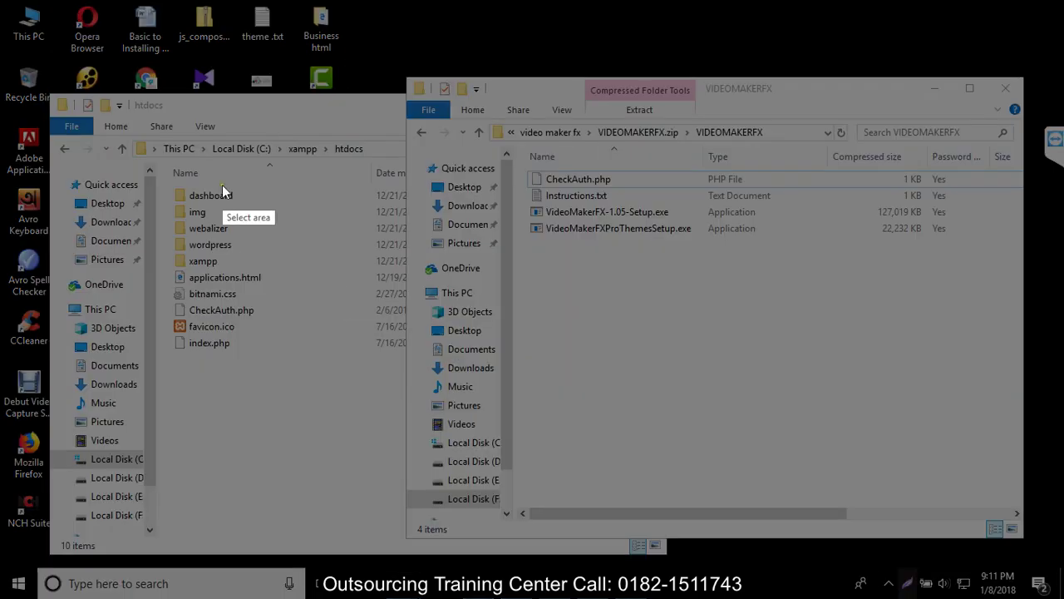
pyautogui.moveTo(127, 122)
pyautogui.mouseDown()
pyautogui.moveTo(250, 183)
pyautogui.moveTo(365, 176)
pyautogui.moveTo(382, 164)
pyautogui.mouseUp()
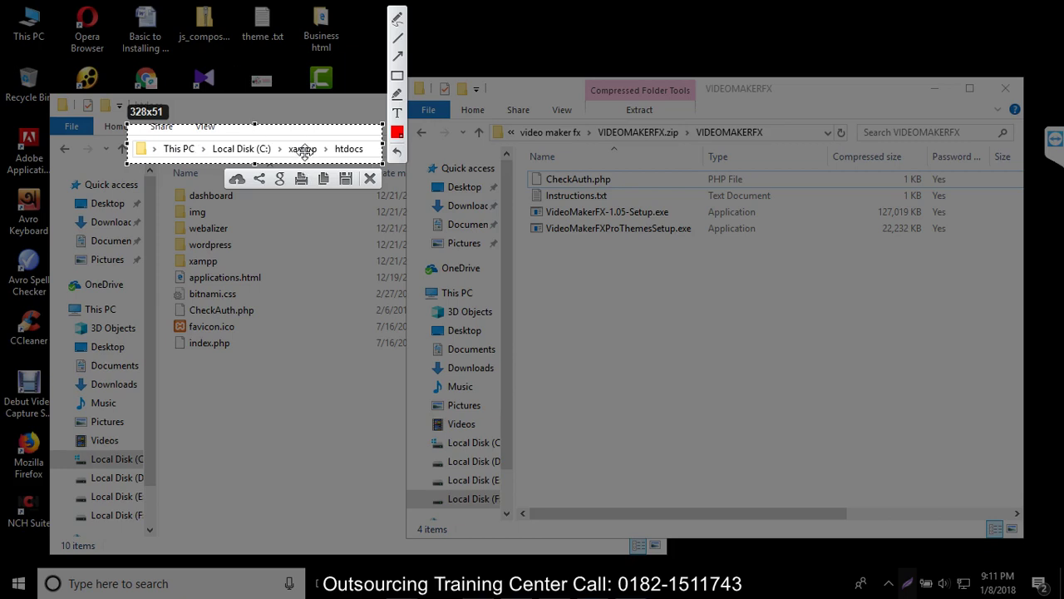
pyautogui.click(370, 178)
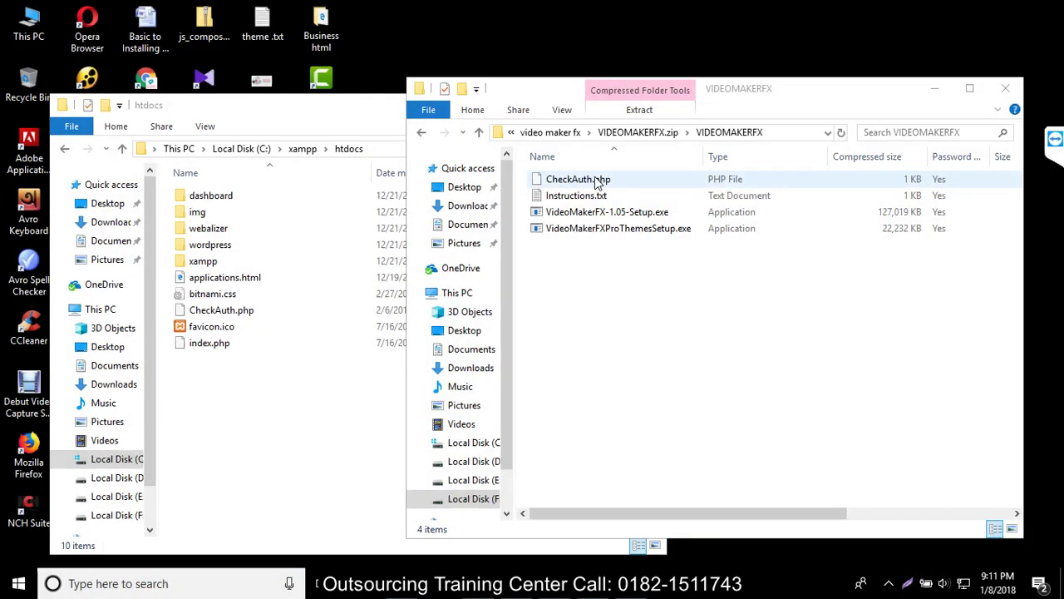
# Step: Select CheckAuth.php in the htdocs folder, and close the htdocs and VIDEOMAKERFX folder windows
pyautogui.click(212, 310)
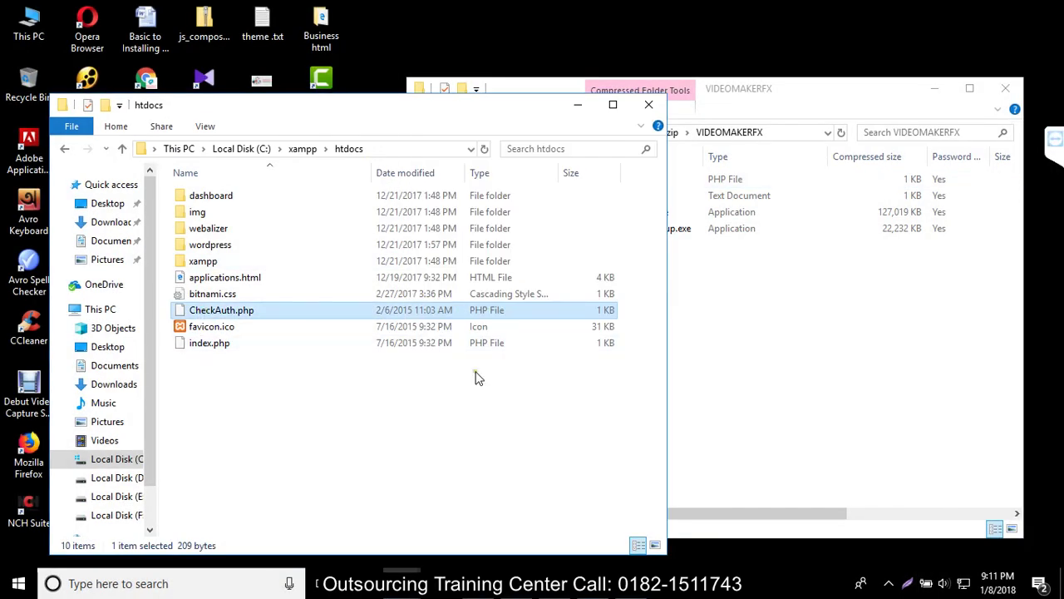
pyautogui.click(649, 107)
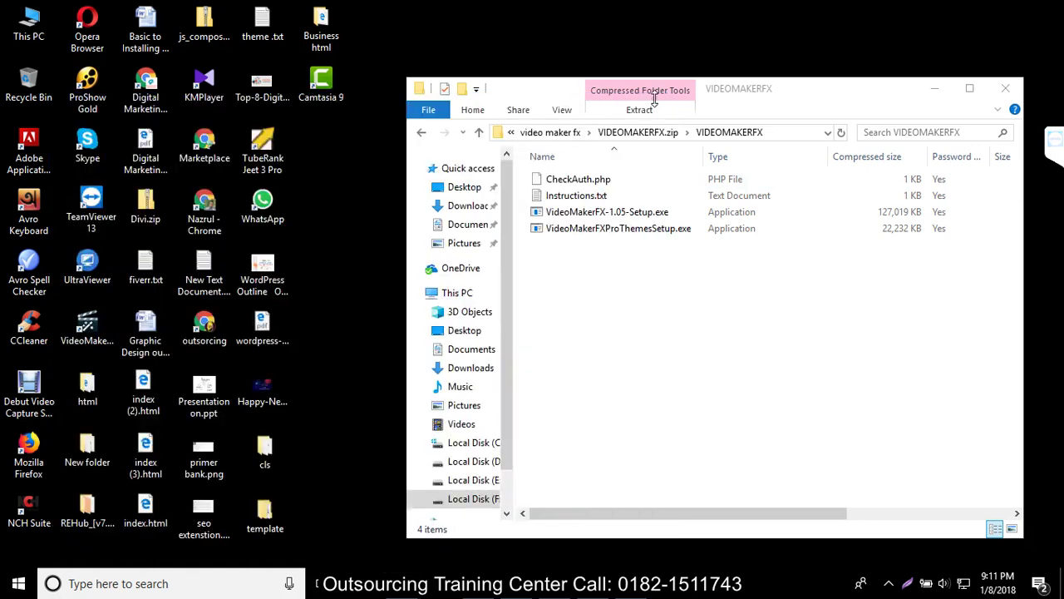
pyautogui.click(1006, 89)
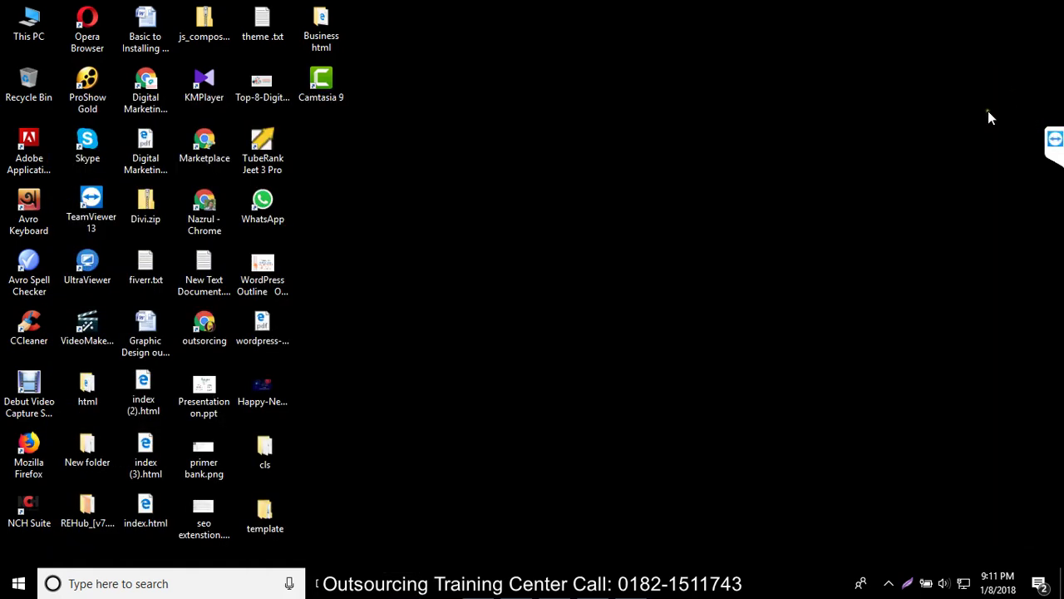
# Step: Find the XAMPP Control Panel through the Windows search and launch it
pyautogui.click(147, 583)
pyautogui.write('x')
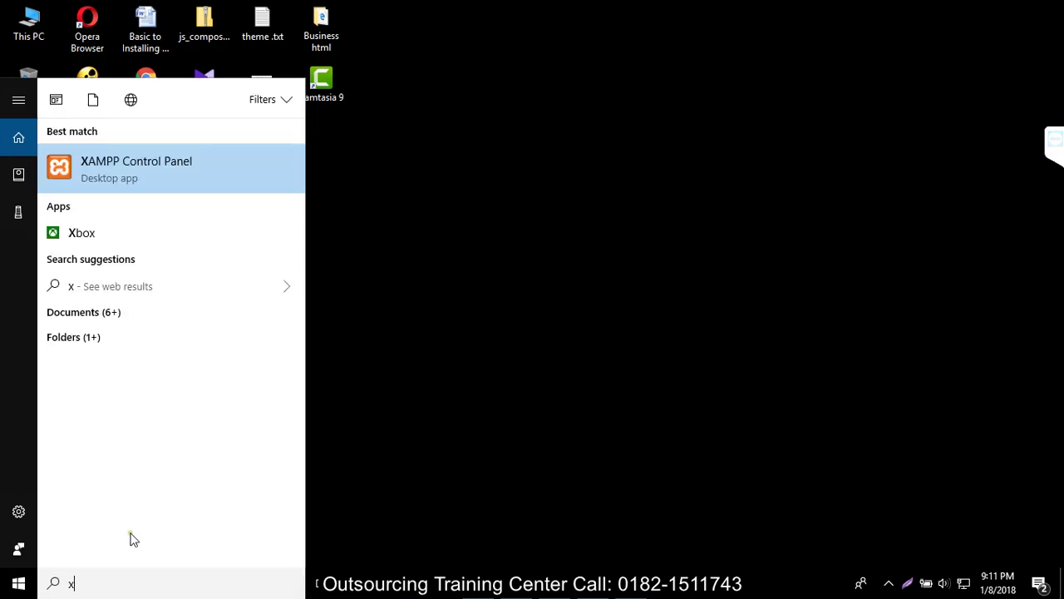
pyautogui.click(124, 165)
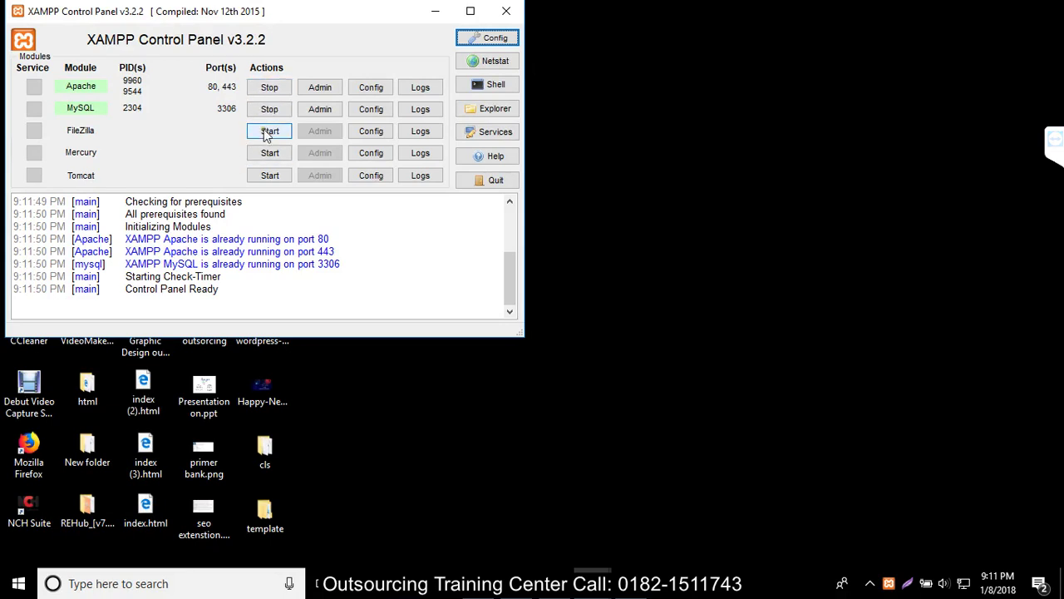
# Step: Restart the MySQL and Apache modules by stopping both and starting them again
pyautogui.click(268, 109)
pyautogui.click(268, 88)
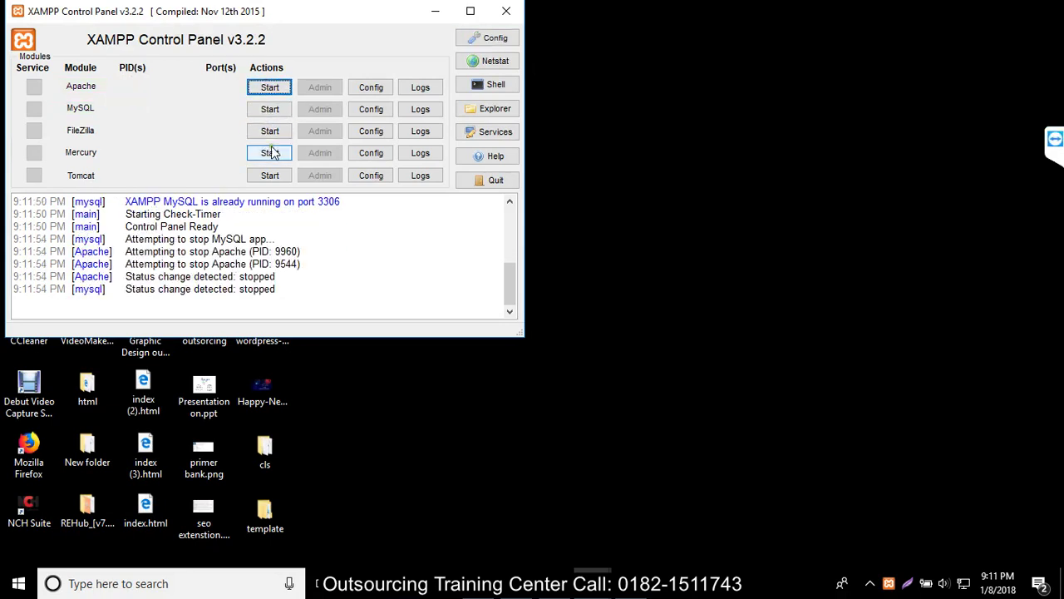
pyautogui.moveTo(357, 1); pyautogui.dragTo(534, 105)
pyautogui.click(268, 192)
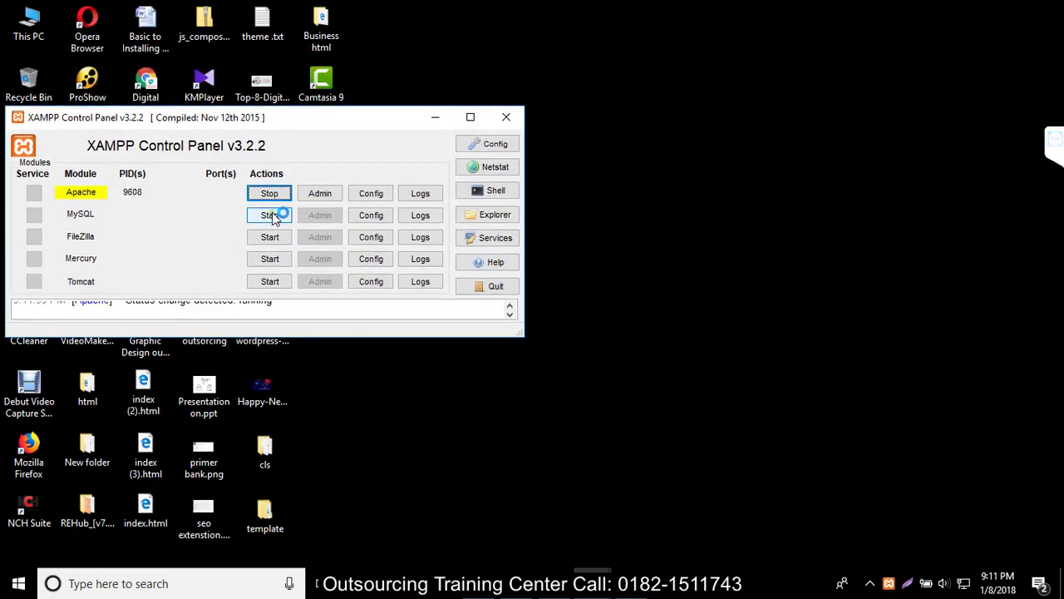
pyautogui.click(270, 215)
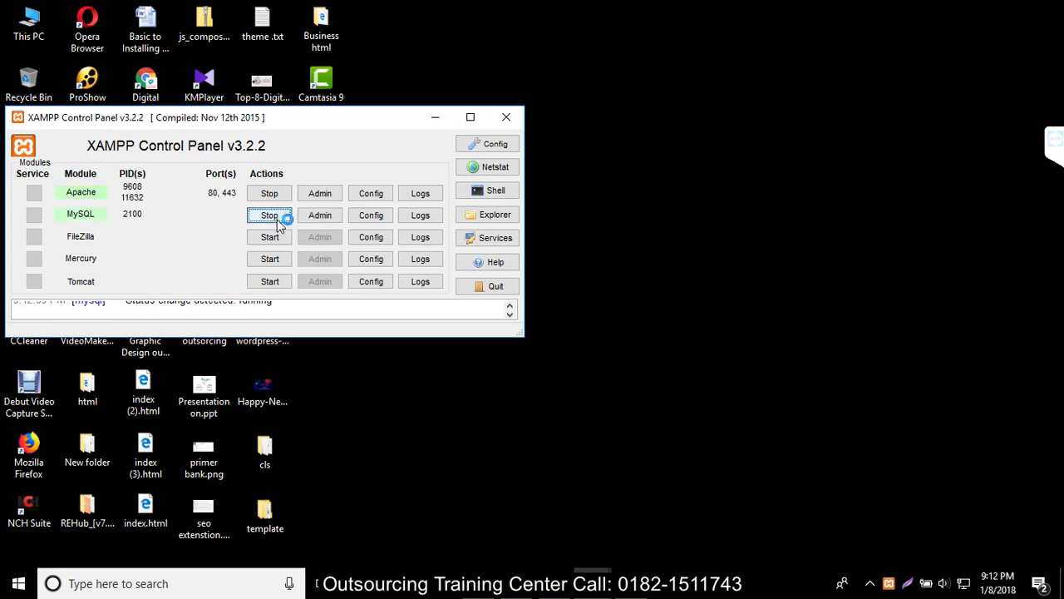
# Step: Check the Apache and MySQL modules in the other XAMPP Control Panel window, leaving both control panel windows minimized
pyautogui.click(435, 117)
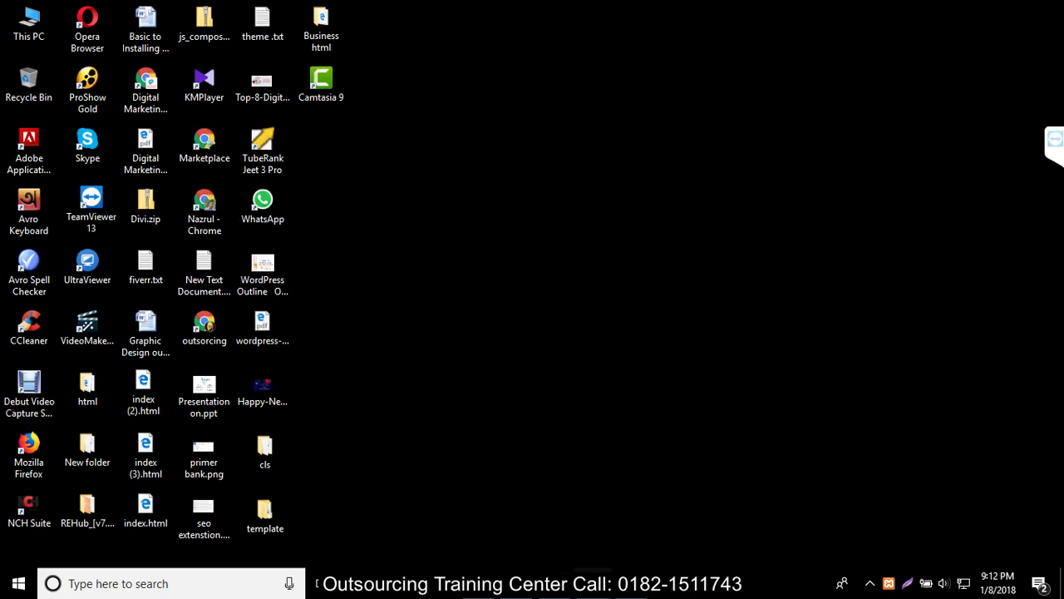
pyautogui.moveTo(574, 582)
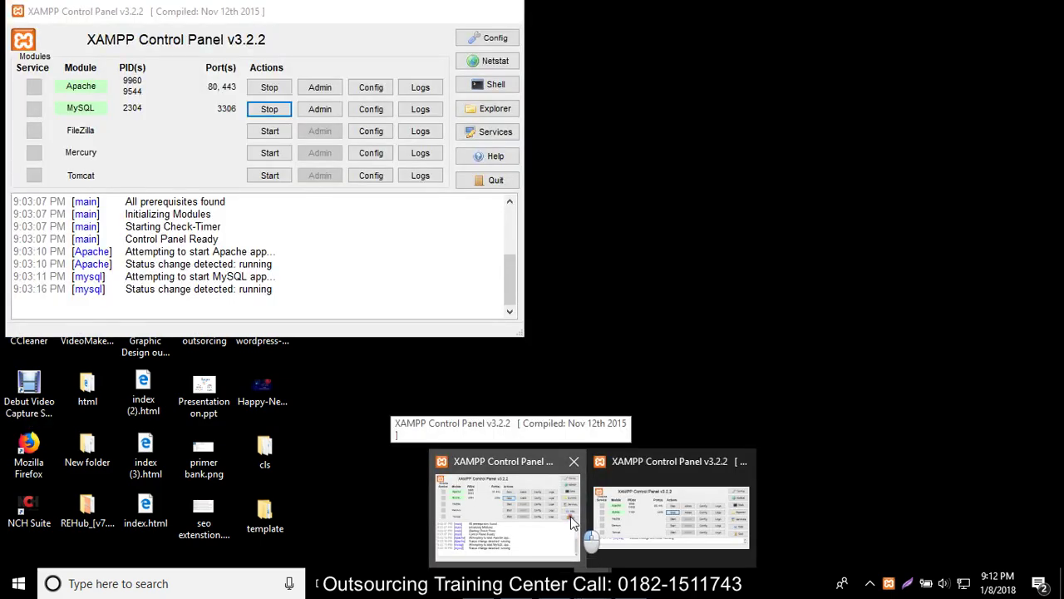
pyautogui.click(570, 522)
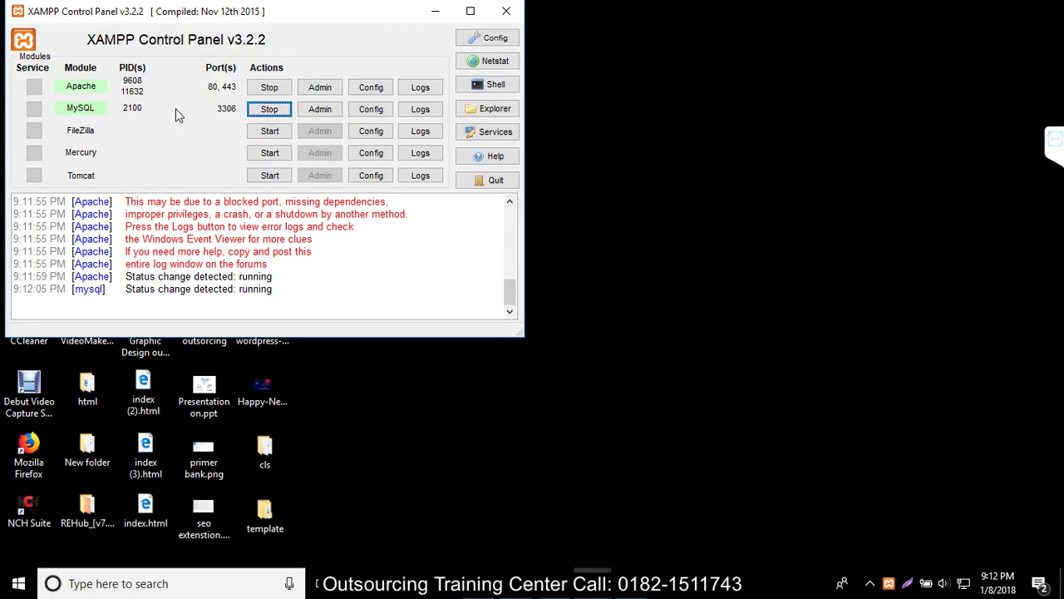
pyautogui.click(431, 14)
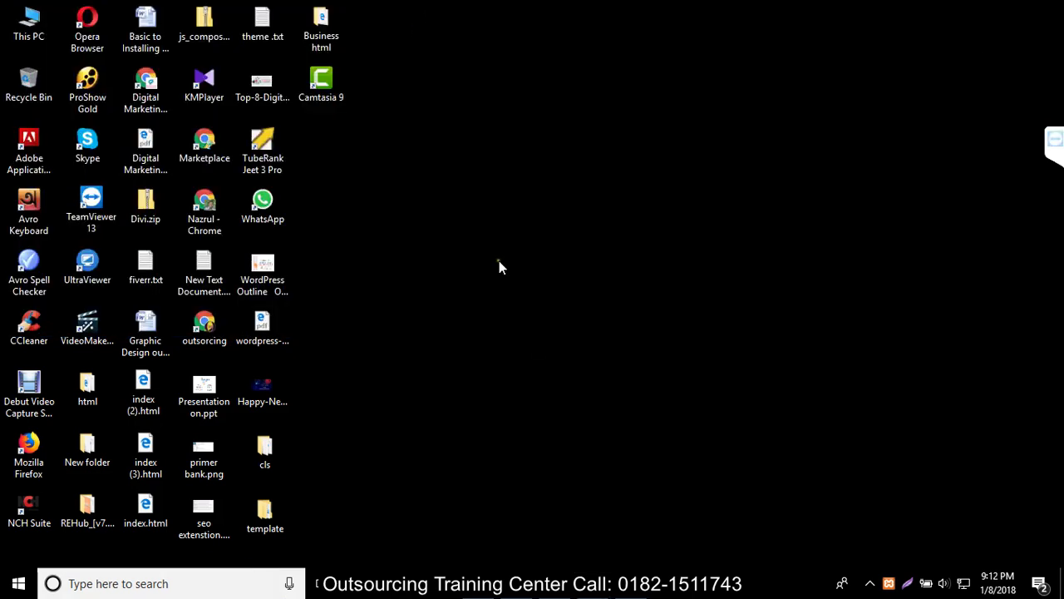
# Step: Launch VideoMakerFX from its desktop shortcut
pyautogui.click(106, 320)
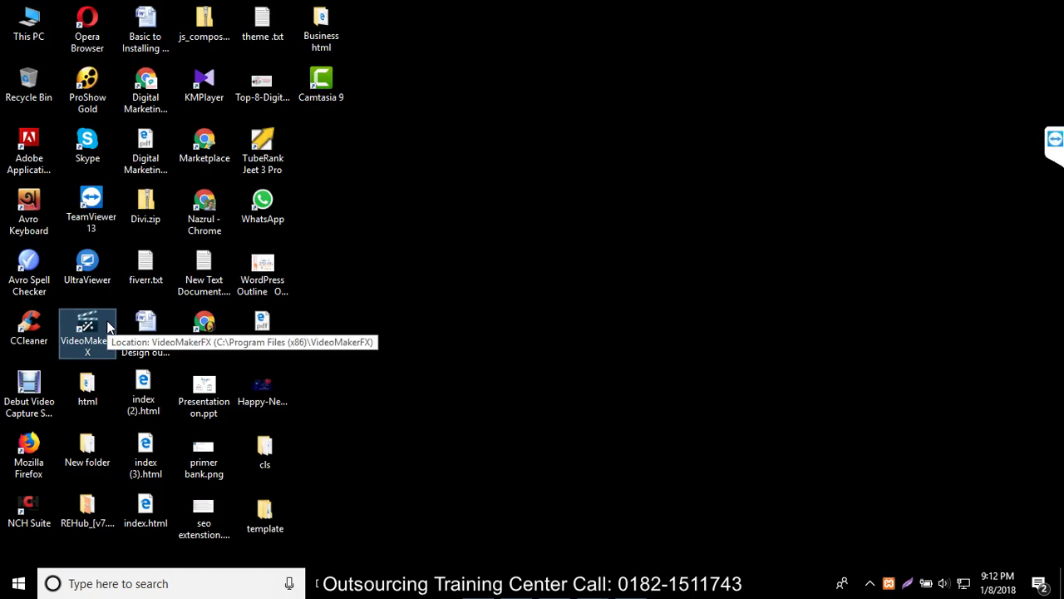
pyautogui.doubleClick(107, 323)
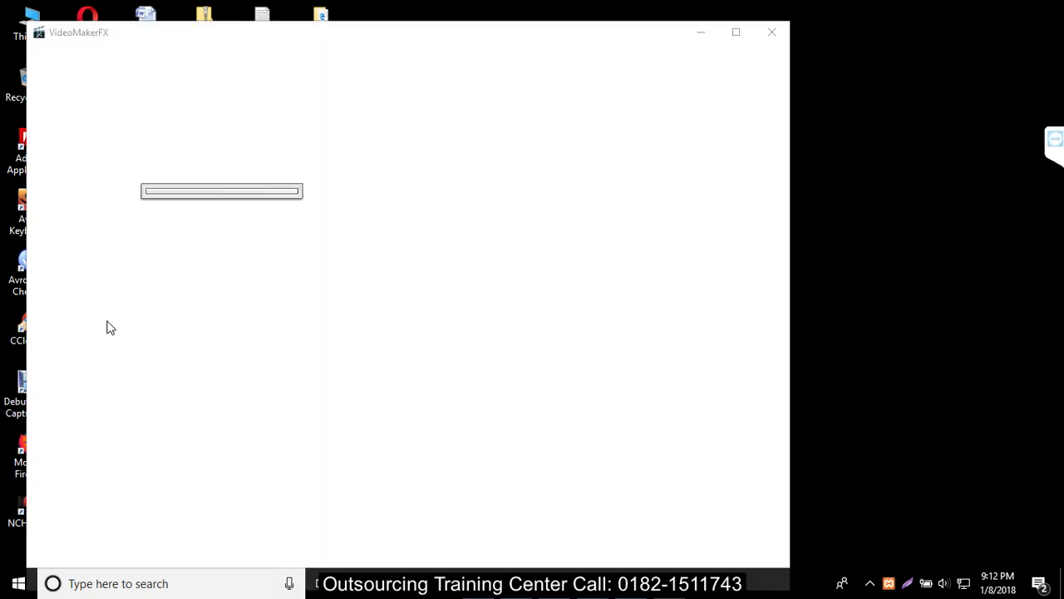
pyautogui.click(554, 438)
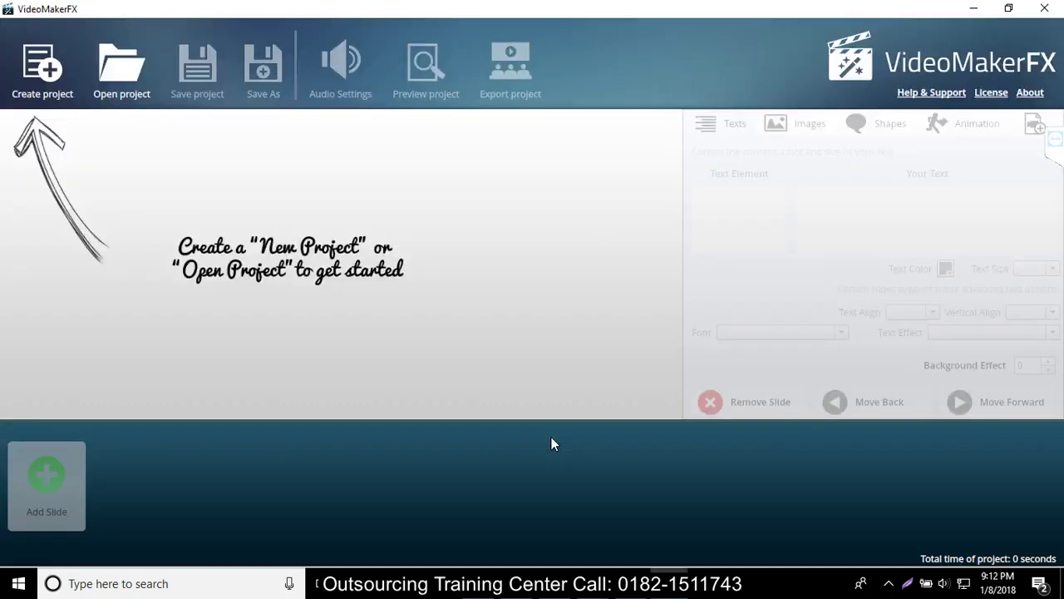
# Step: Create a new project named "fiverr video"
pyautogui.click(38, 76)
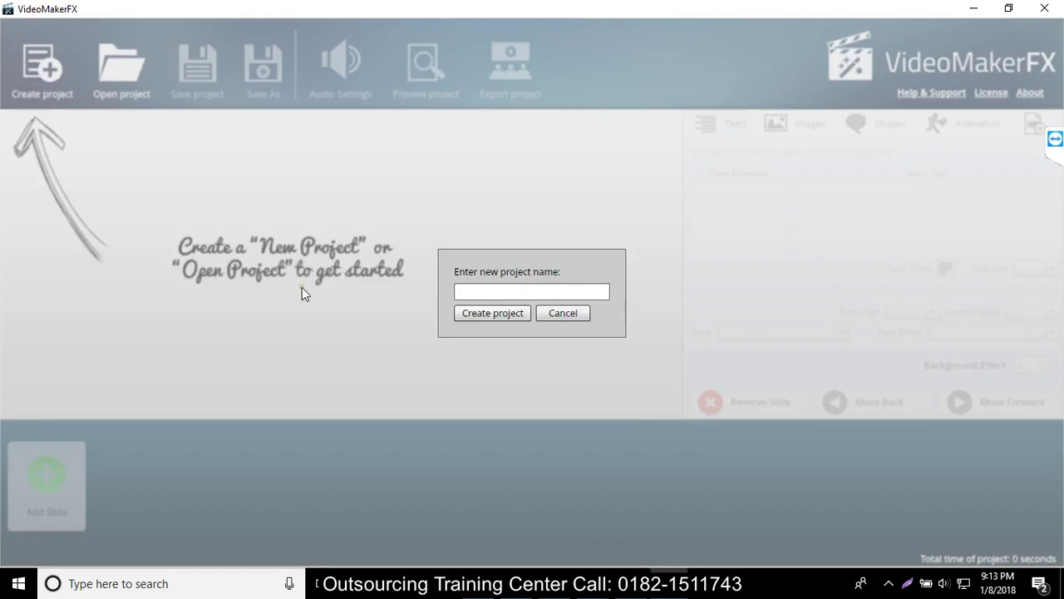
pyautogui.click(510, 294)
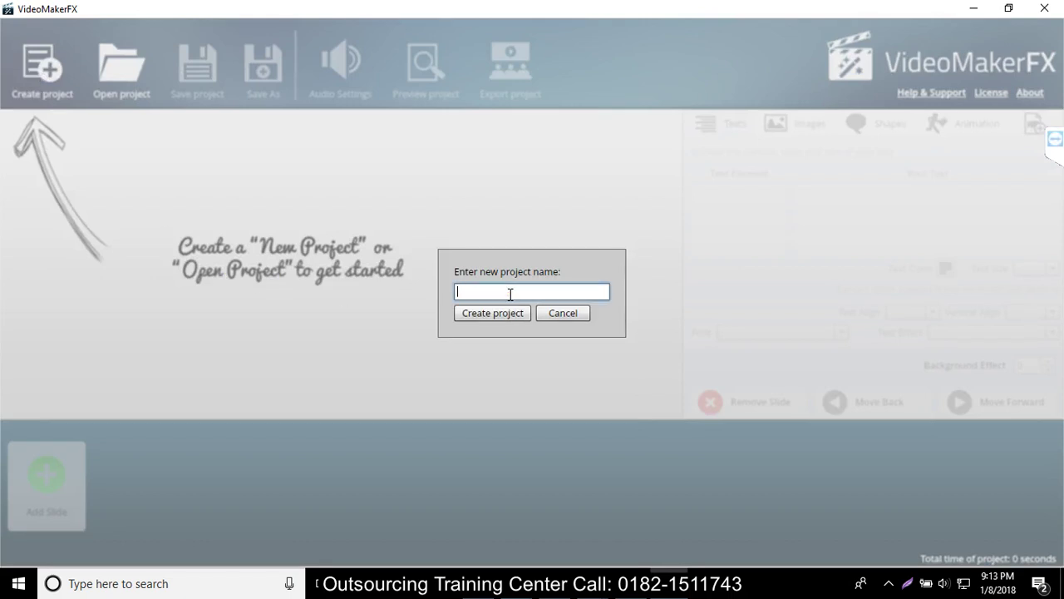
pyautogui.write('diver')
pyautogui.press('BackSpace')
pyautogui.press('BackSpace')
pyautogui.press('BackSpace')
pyautogui.press('BackSpace')
pyautogui.press('BackSpace')
pyautogui.write('fiverr video')
pyautogui.press('BackSpace')
pyautogui.press('BackSpace')
pyautogui.press('BackSpace')
pyautogui.write('deo')
pyautogui.click(487, 312)
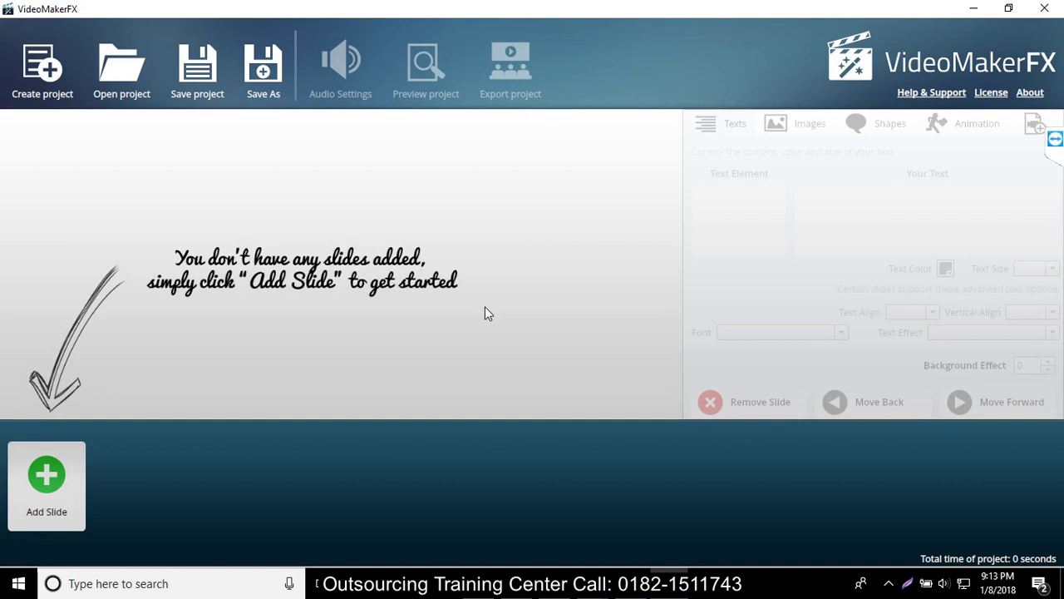
# Step: Examine the slide layouts of the ESSENTIALS Articles or Text, ESSENTIALS Whiteboard I and EXPRESS Video Sales Letter themes
pyautogui.click(47, 482)
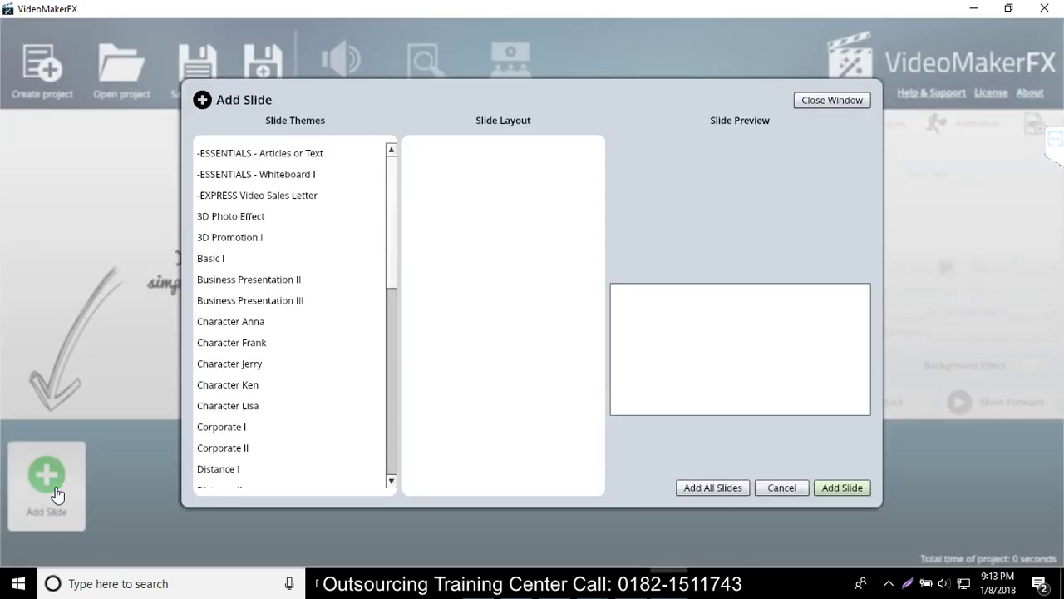
pyautogui.click(287, 148)
pyautogui.click(425, 156)
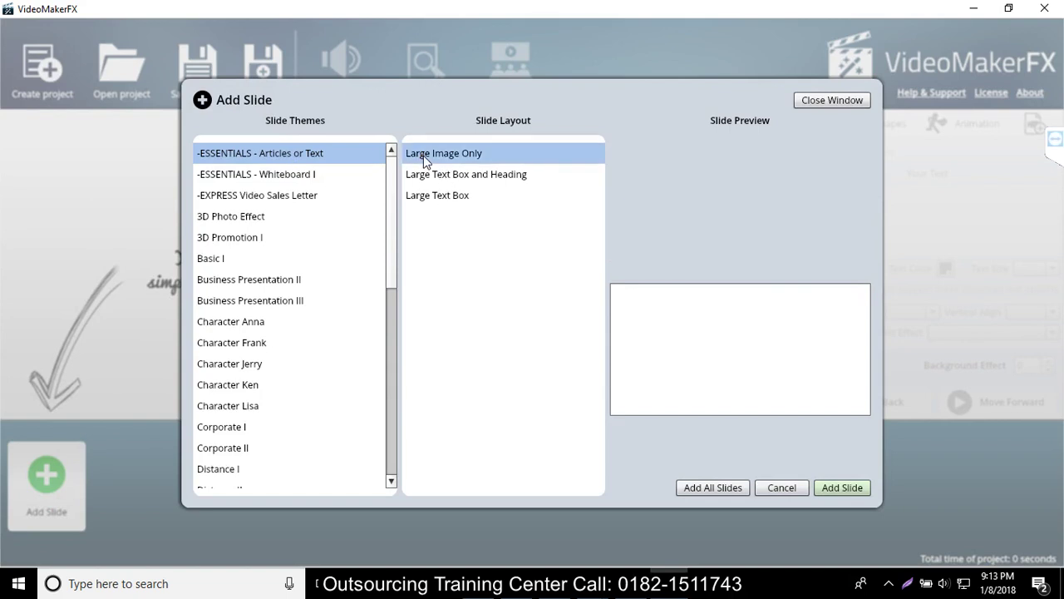
pyautogui.click(424, 175)
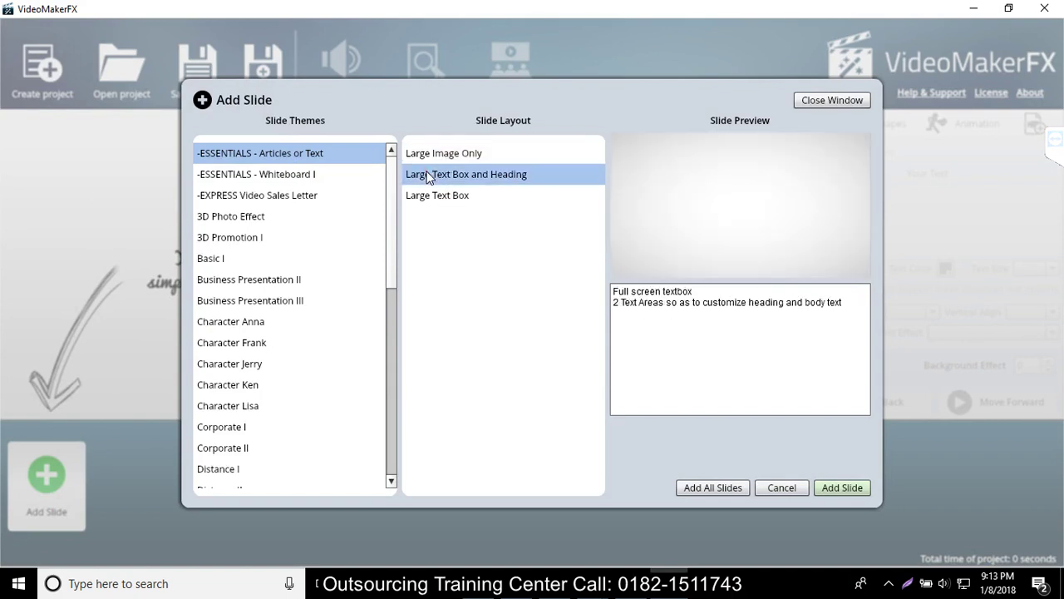
pyautogui.click(249, 195)
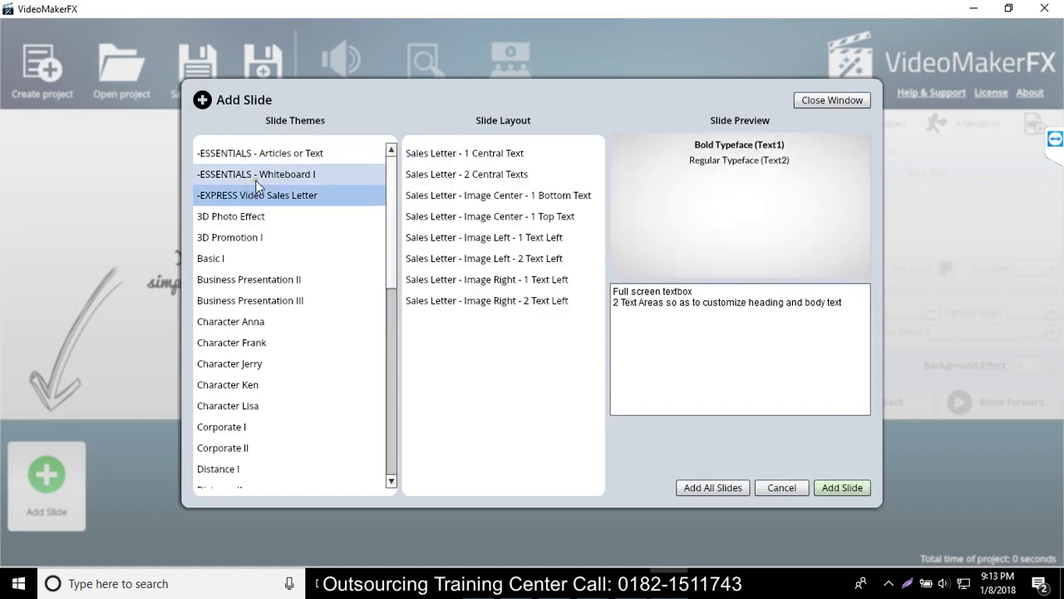
pyautogui.click(257, 175)
pyautogui.click(453, 156)
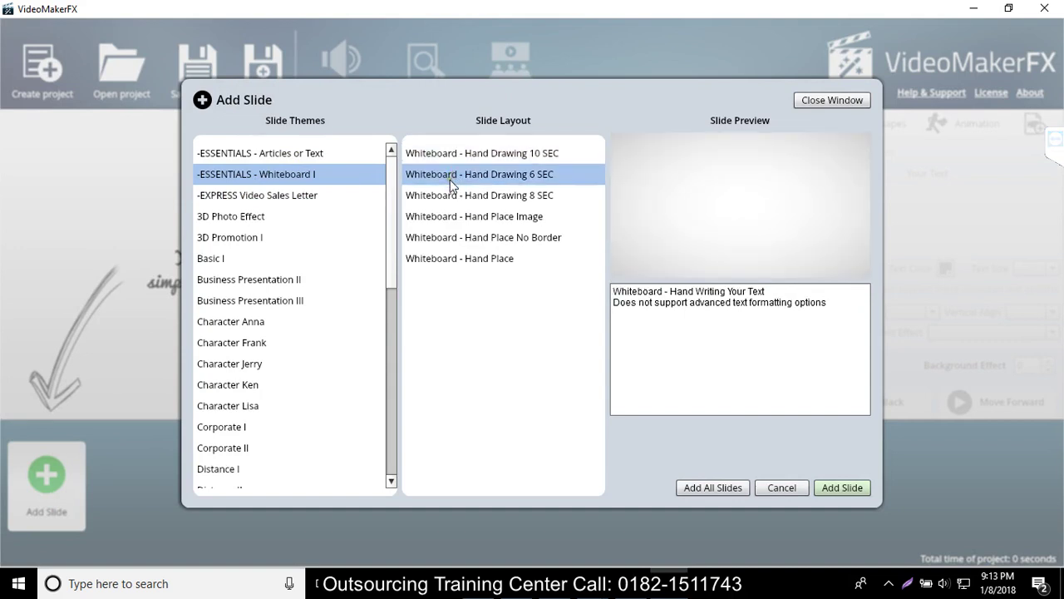
pyautogui.click(251, 200)
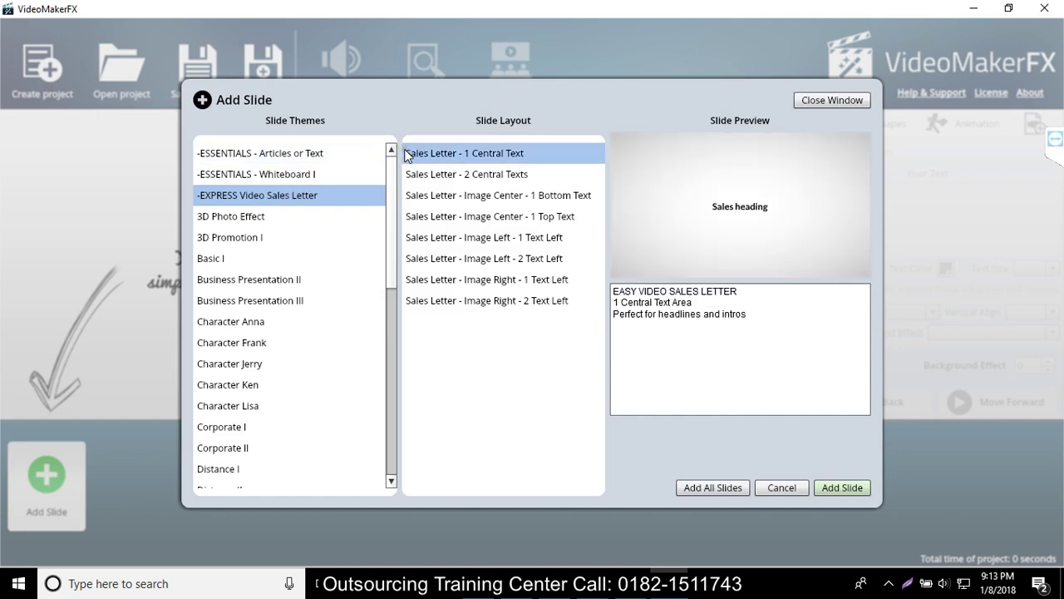
pyautogui.click(425, 173)
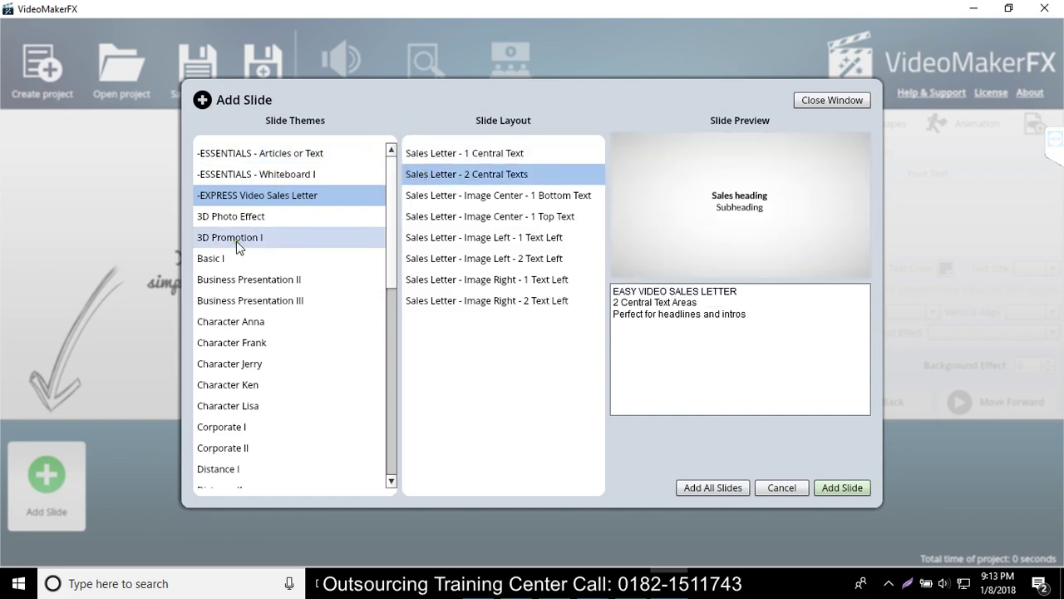
# Step: Preview the first layouts of the 3D Photo Effect, 3D Promotion I and Basic I slide themes
pyautogui.click(231, 218)
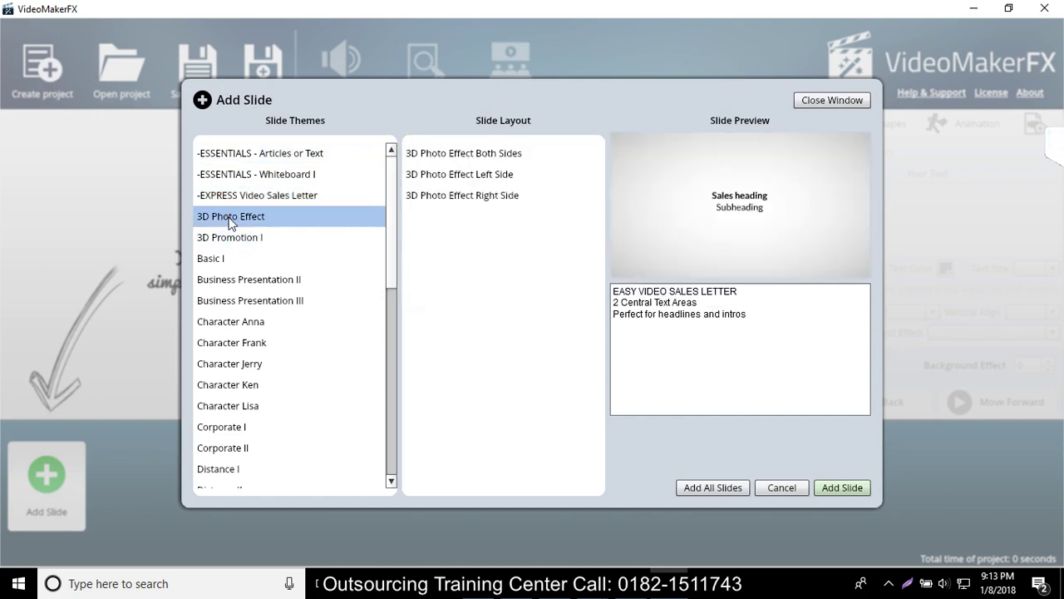
pyautogui.click(521, 146)
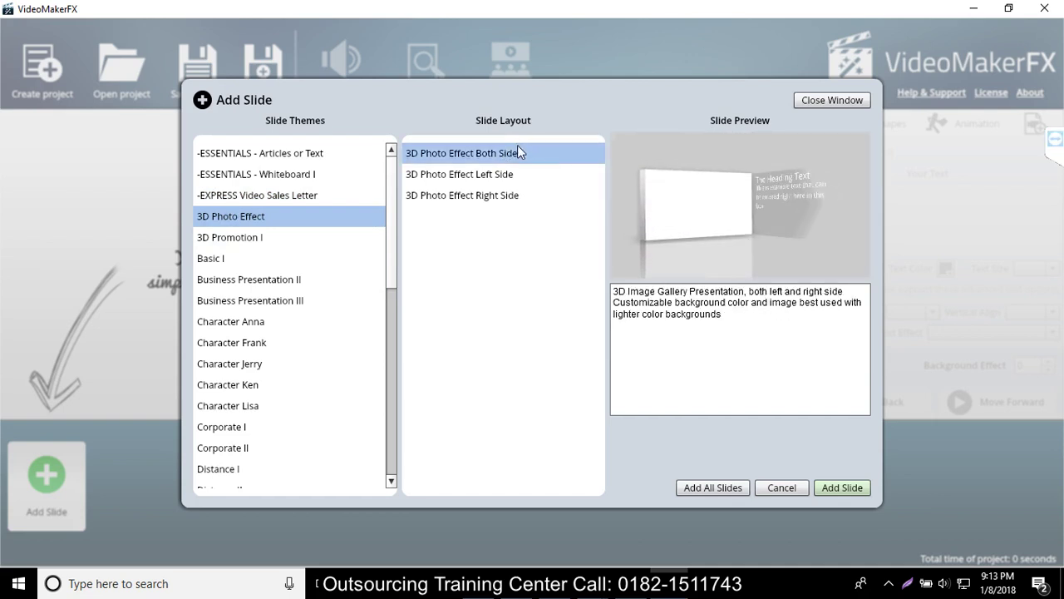
pyautogui.click(276, 242)
pyautogui.click(459, 162)
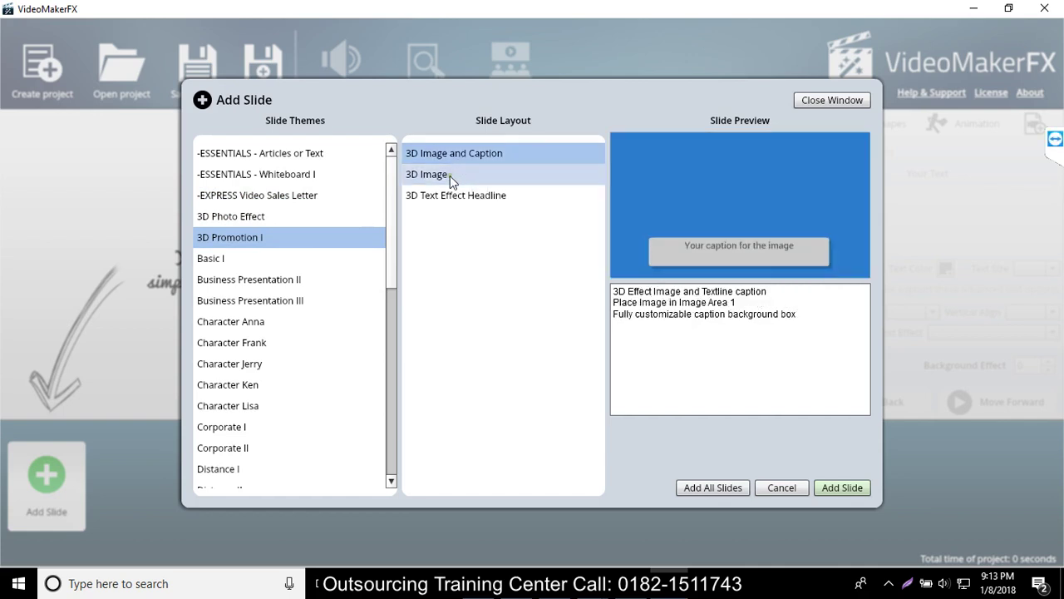
pyautogui.click(232, 263)
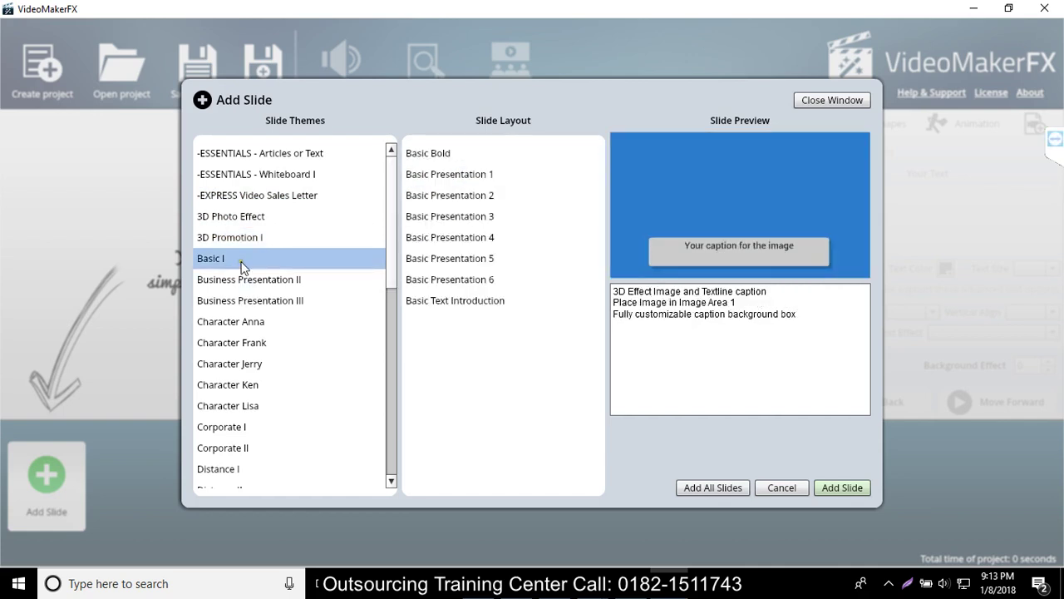
pyautogui.click(432, 157)
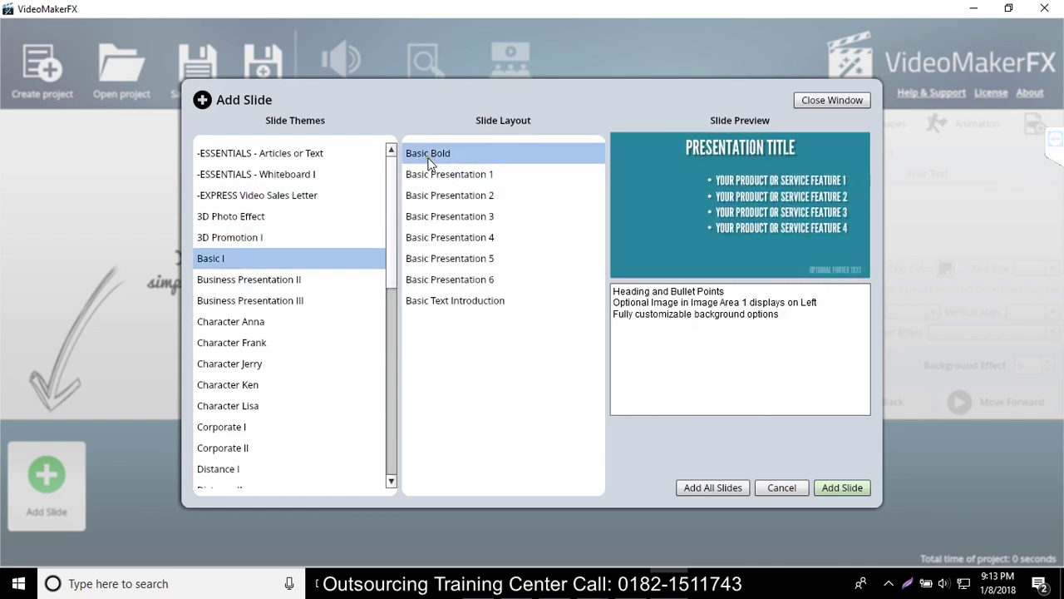
# Step: Preview Slide 1 and Slide 2 of the Business Presentation II theme
pyautogui.click(276, 283)
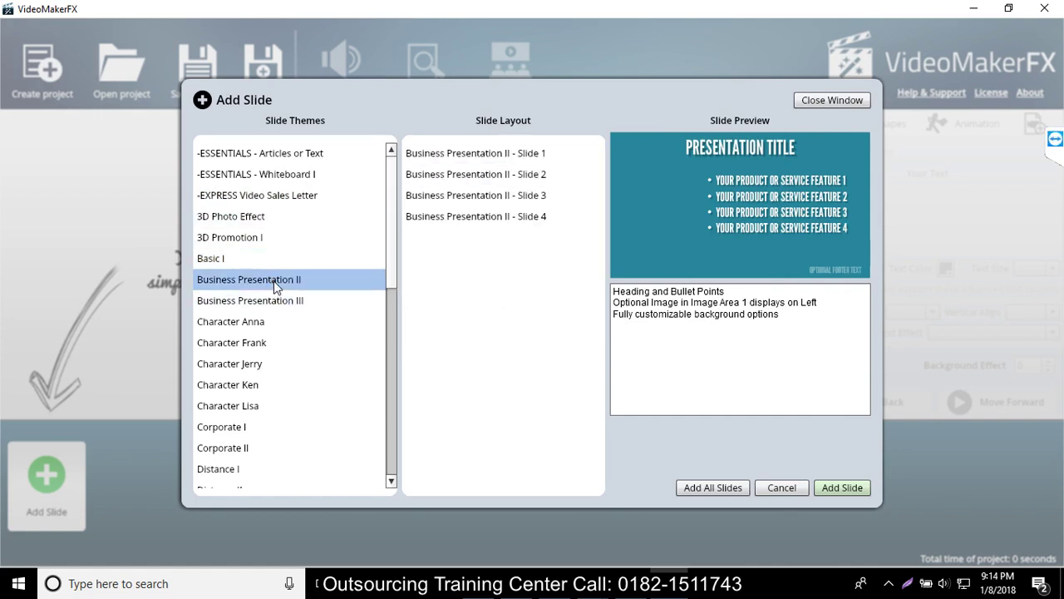
pyautogui.click(462, 157)
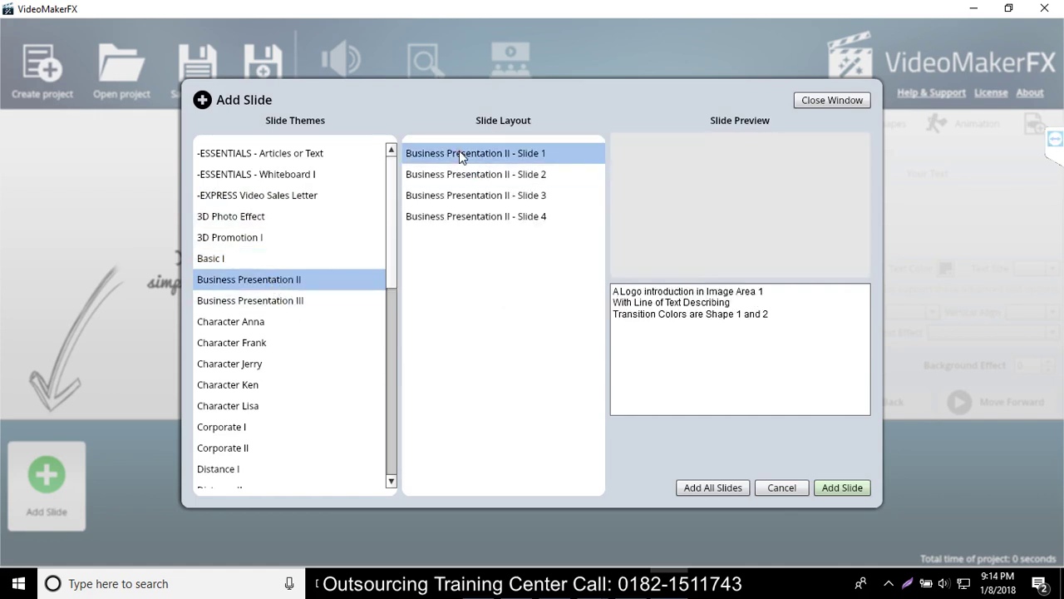
pyautogui.click(459, 173)
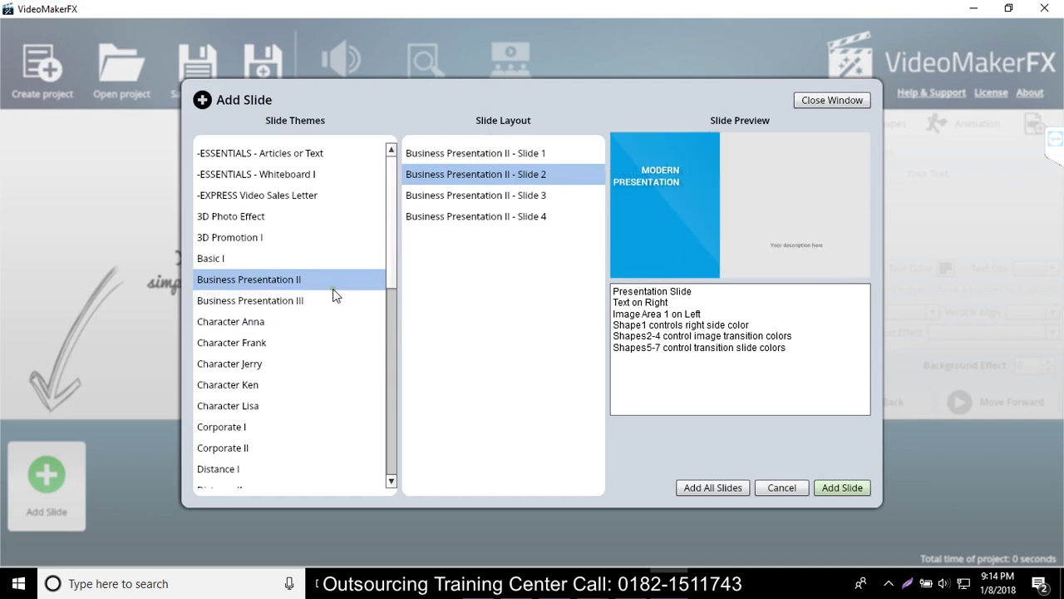
pyautogui.click(284, 292)
# Step: Preview Slide 1 of the Character Jerry theme and add all of the theme's slides to the project
pyautogui.click(215, 338)
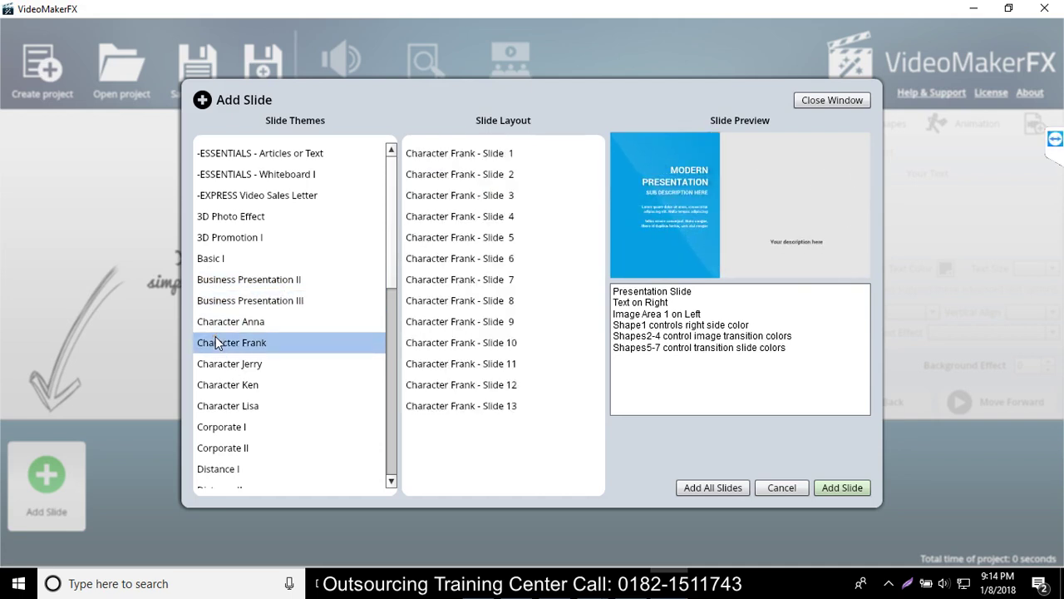
pyautogui.click(230, 385)
pyautogui.click(234, 366)
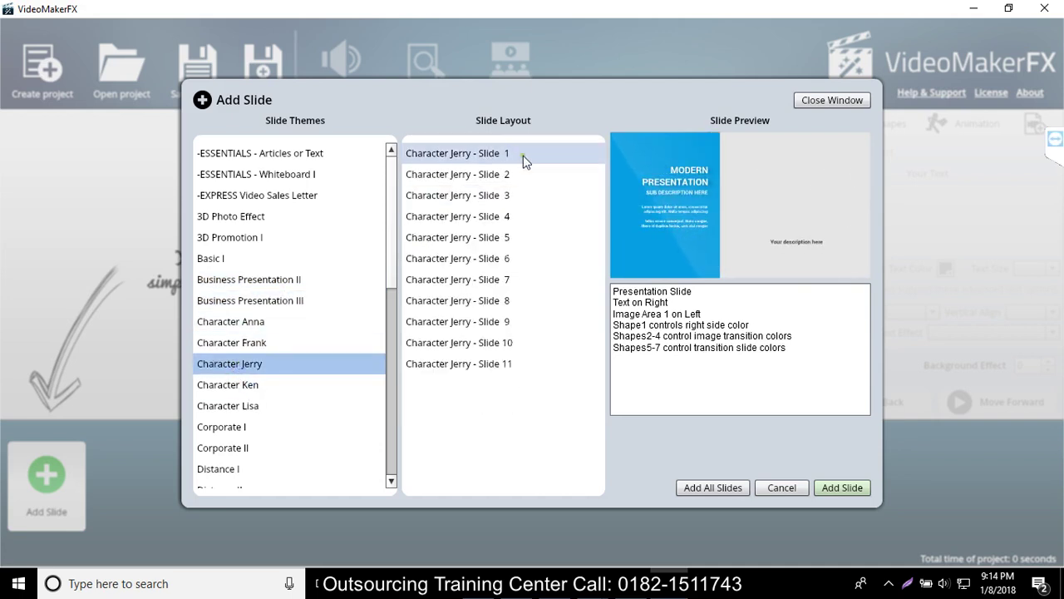
pyautogui.click(488, 156)
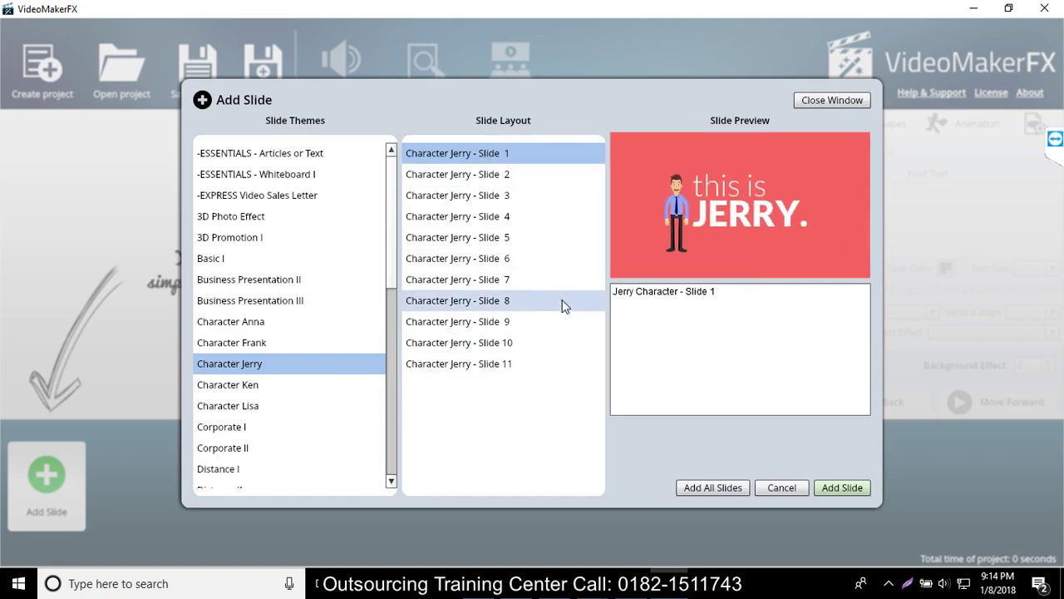
pyautogui.click(708, 494)
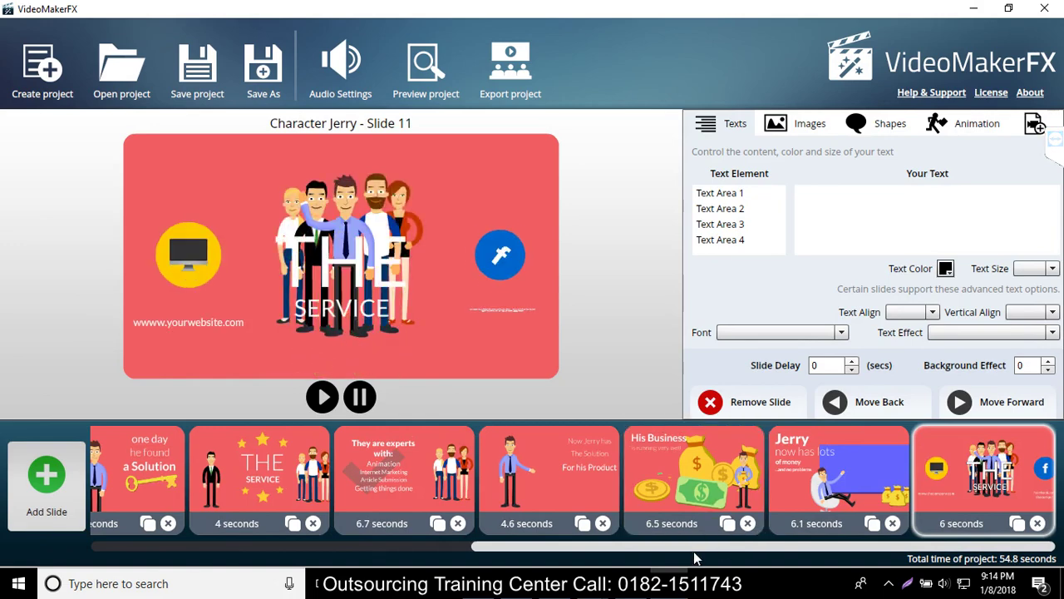
# Step: Remove Character Jerry slides 2 through 8 from the project, keeping slides 1, 9, 10 and 11
pyautogui.click(438, 548)
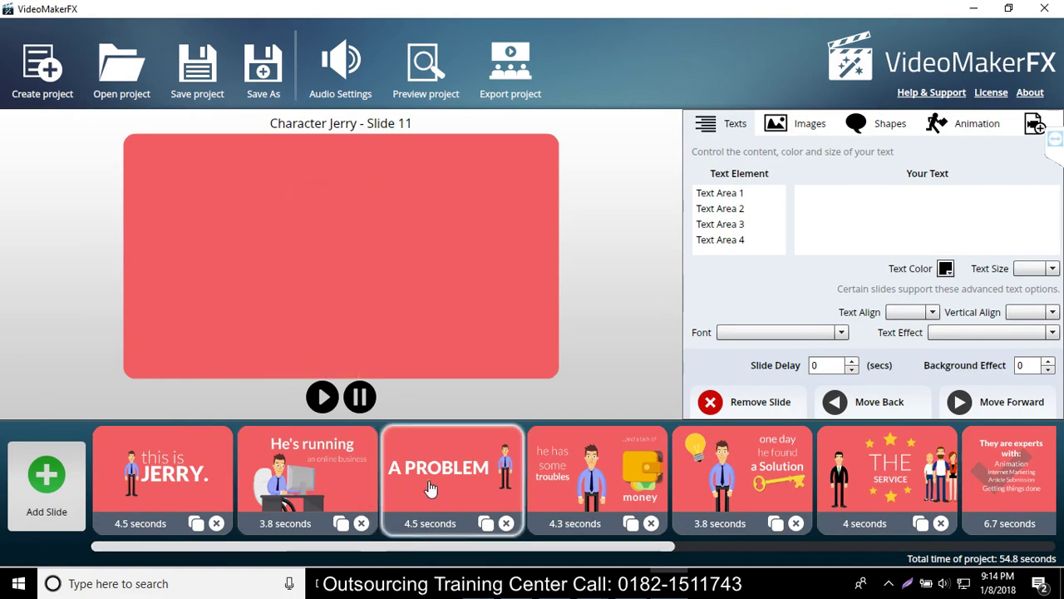
pyautogui.click(482, 507)
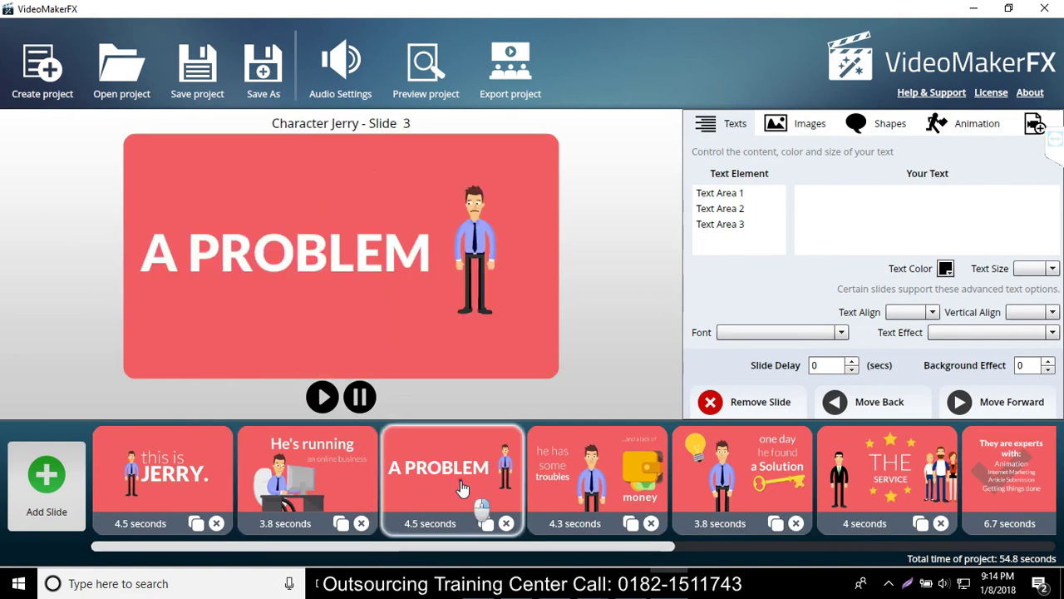
pyautogui.click(506, 523)
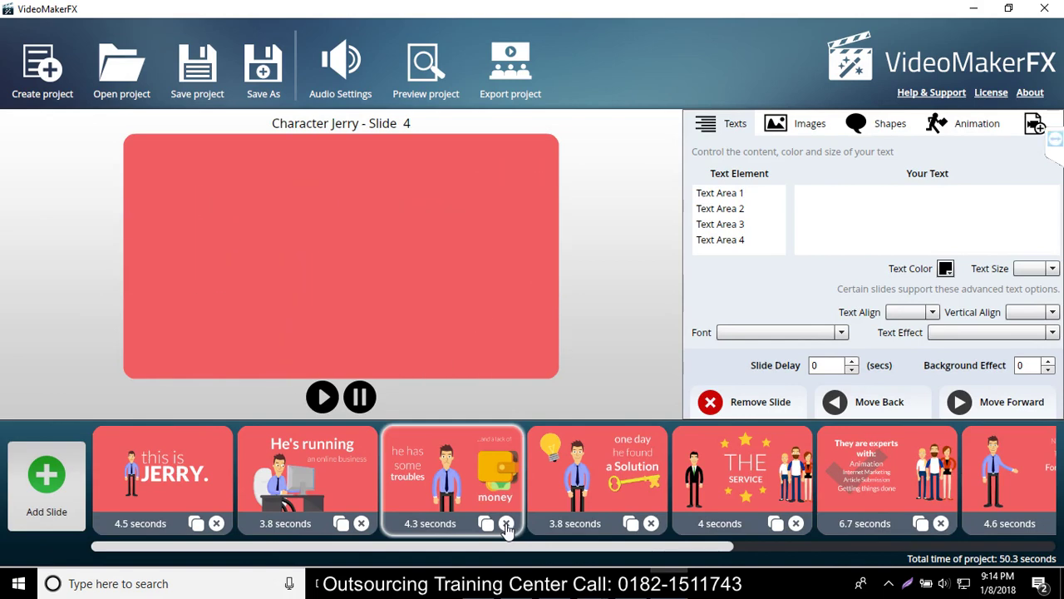
pyautogui.click(506, 524)
pyautogui.click(506, 523)
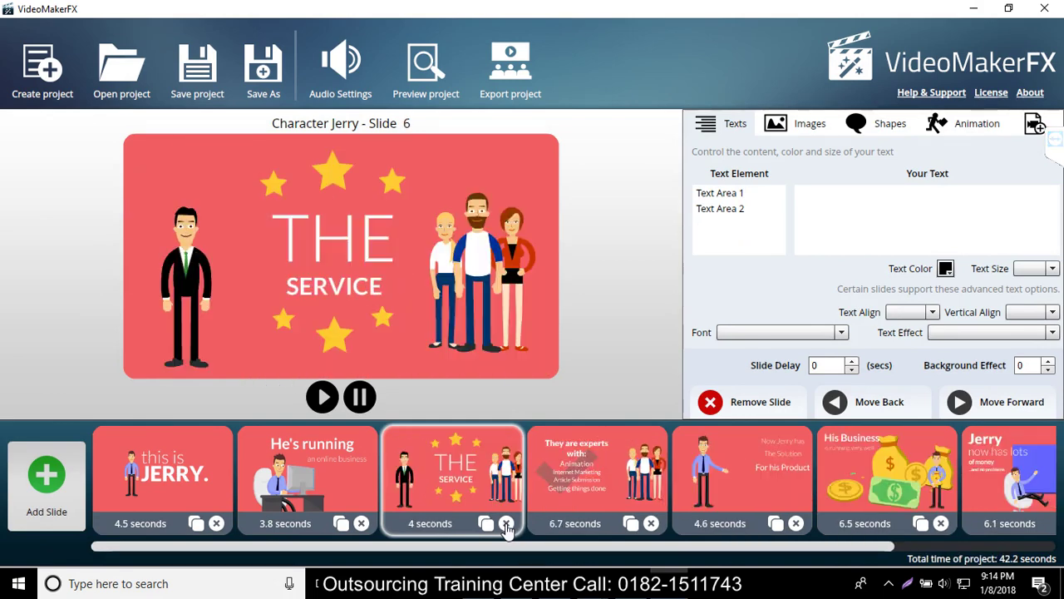
pyautogui.click(506, 524)
pyautogui.click(506, 524)
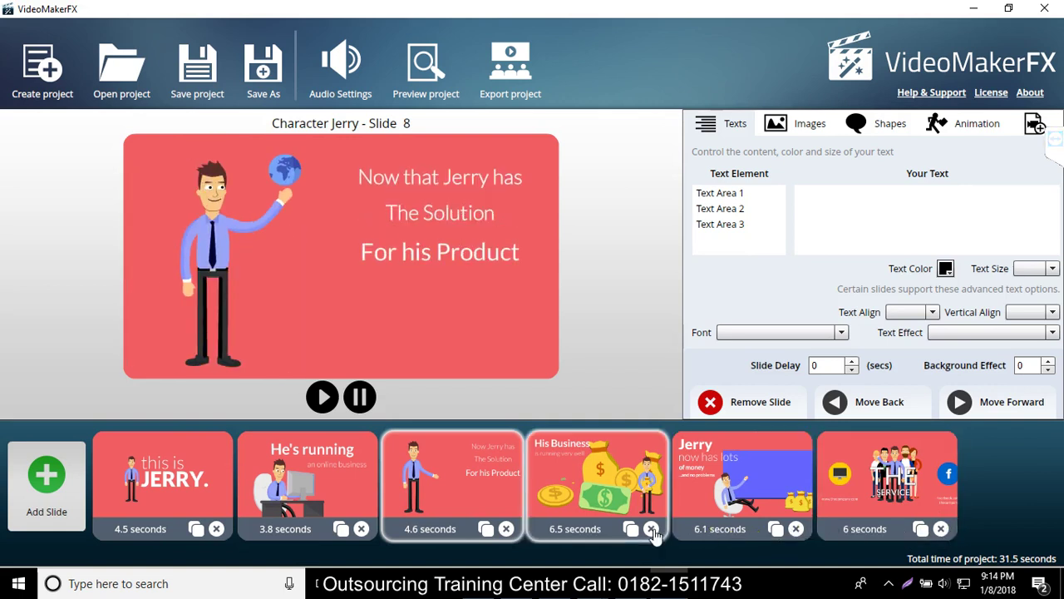
pyautogui.click(506, 528)
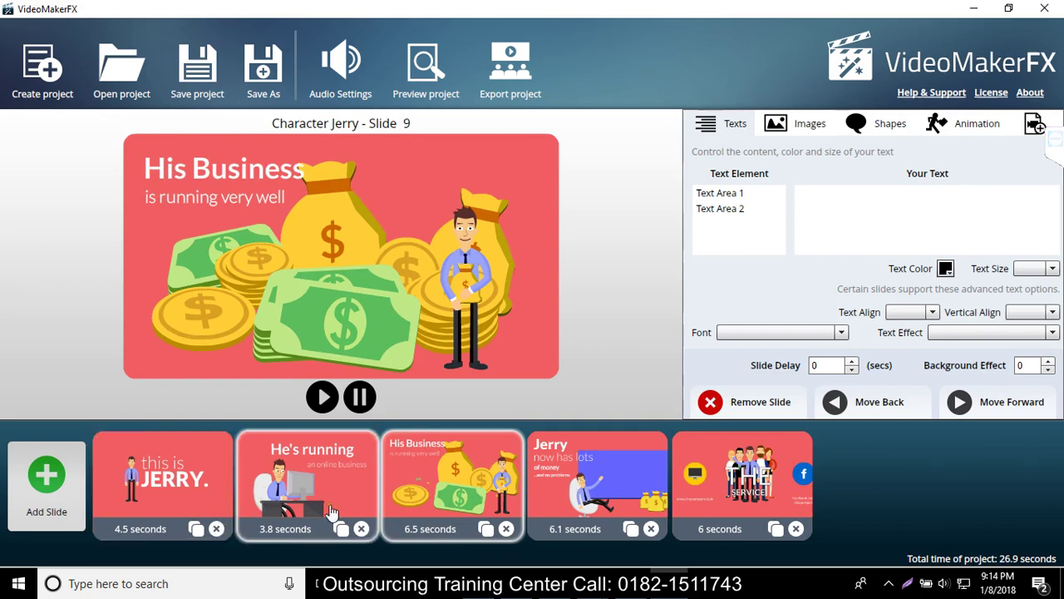
pyautogui.click(362, 529)
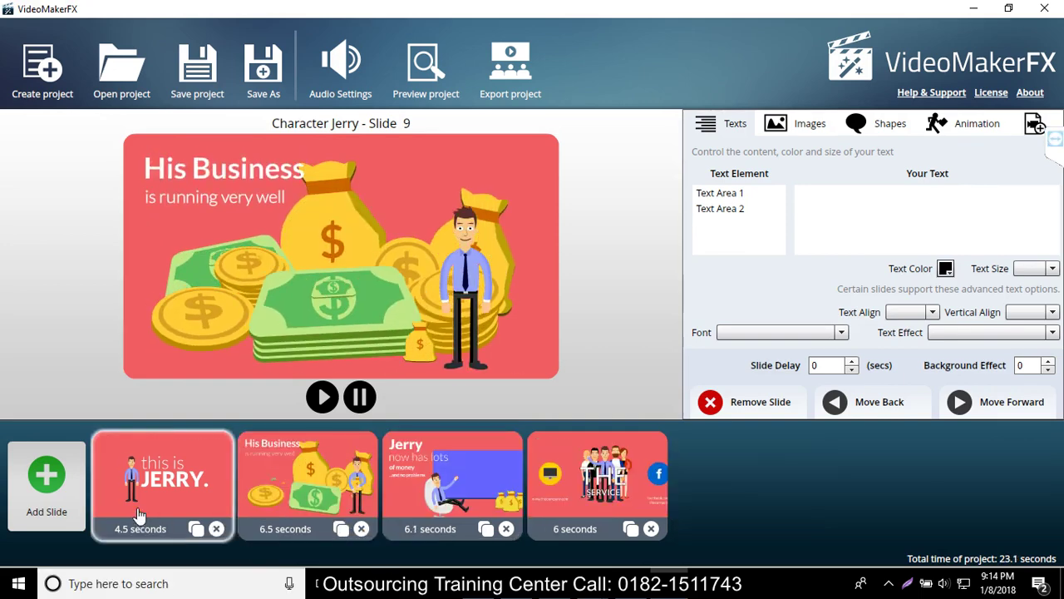
# Step: Replace the text in Text Area 2 of Character Jerry Slide 1 with "My Name is"
pyautogui.click(162, 487)
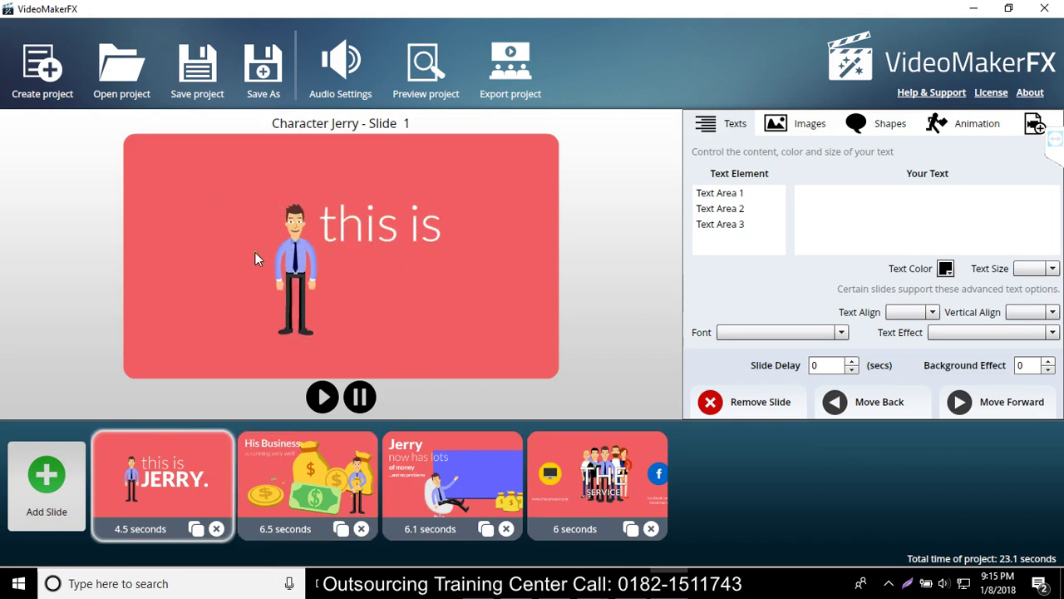
pyautogui.click(722, 208)
pyautogui.click(730, 193)
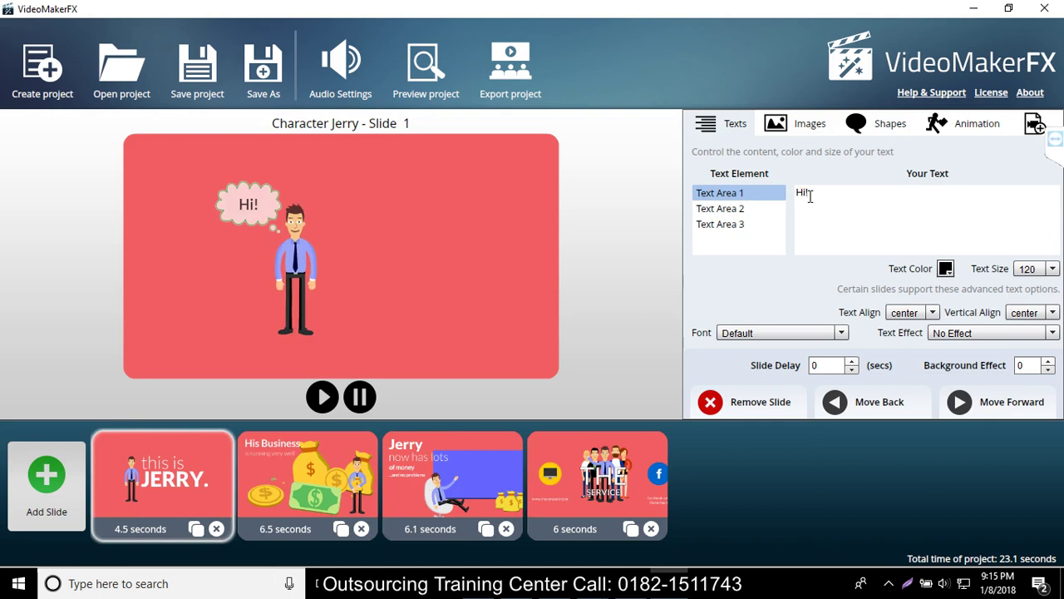
pyautogui.click(734, 209)
pyautogui.doubleClick(827, 201)
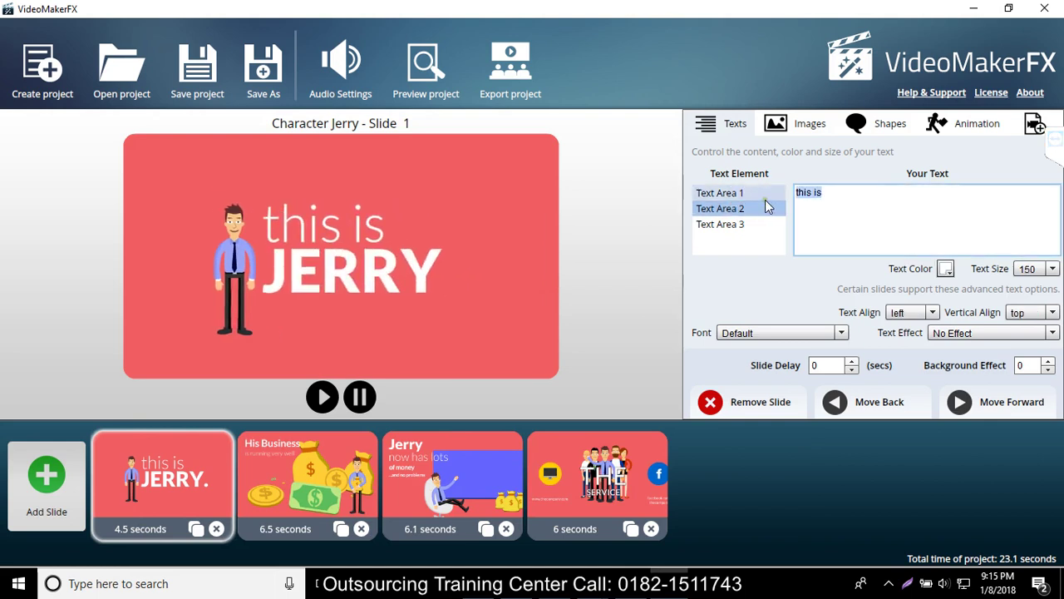
pyautogui.write('My')
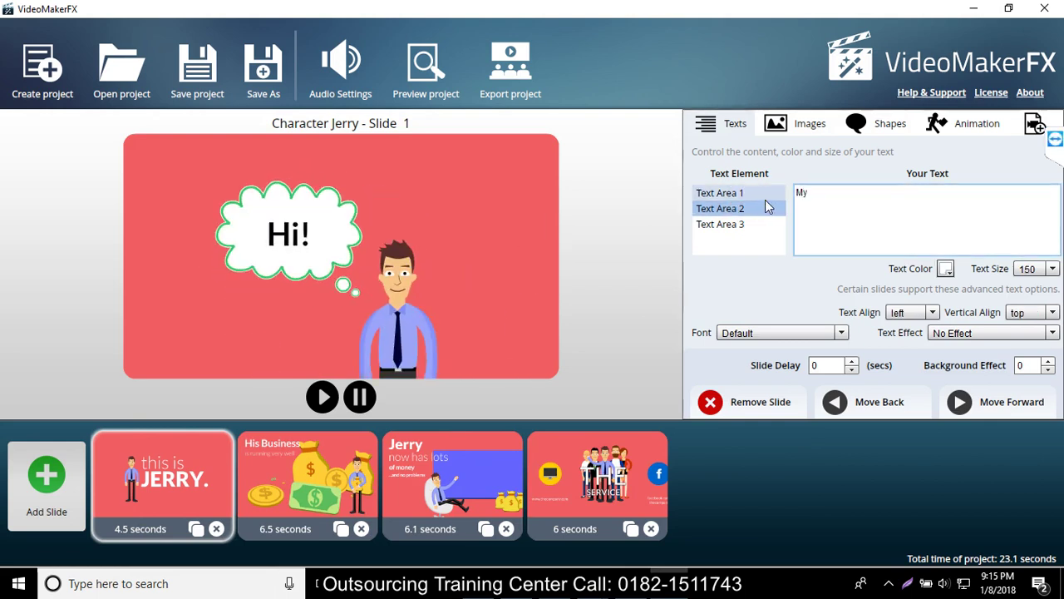
pyautogui.write(' na')
pyautogui.press('BackSpace')
pyautogui.press('BackSpace')
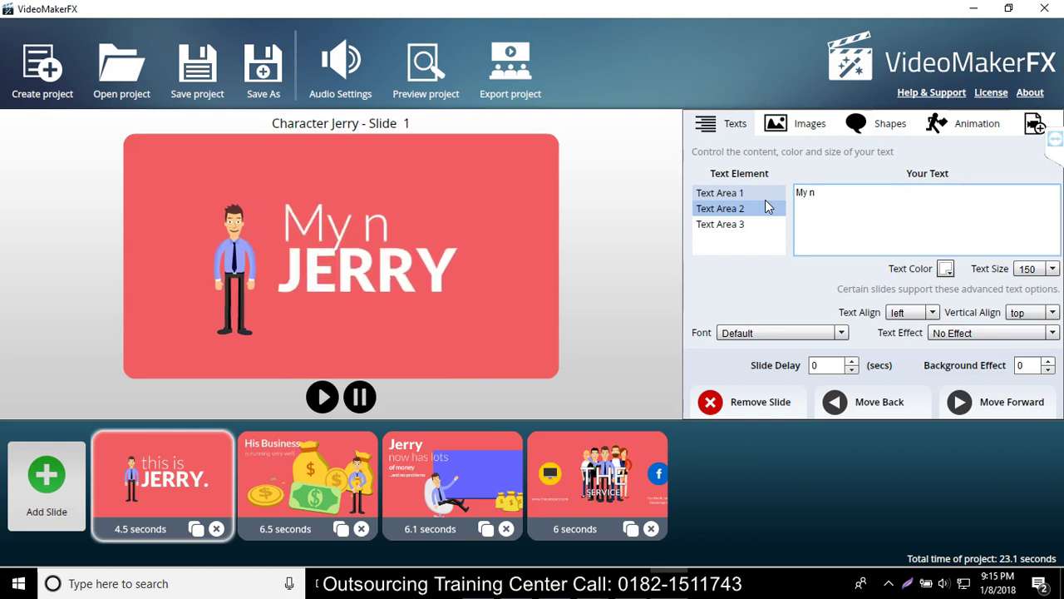
pyautogui.write('Name ')
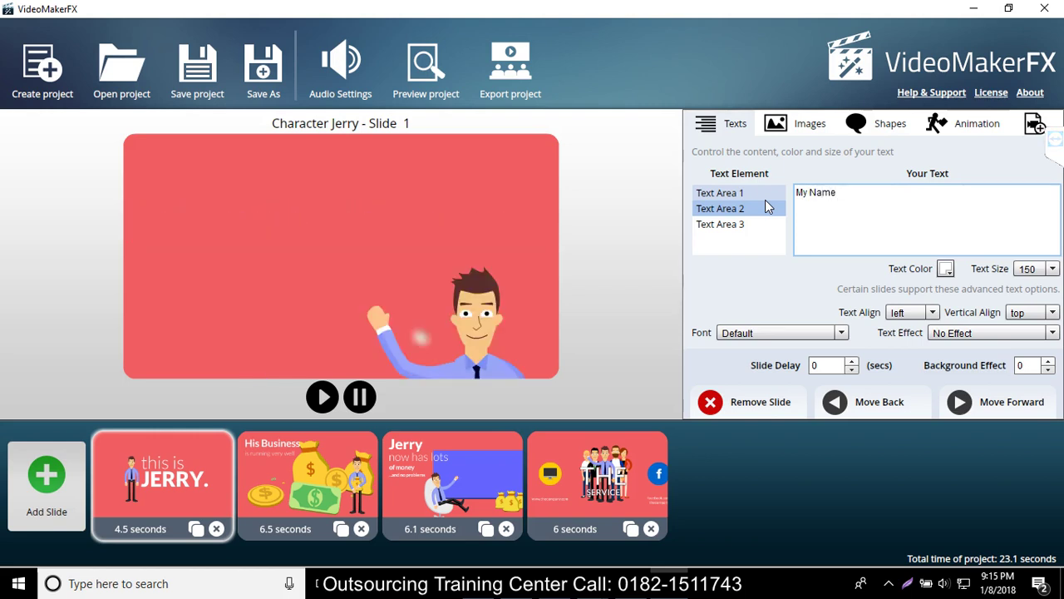
pyautogui.write('i')
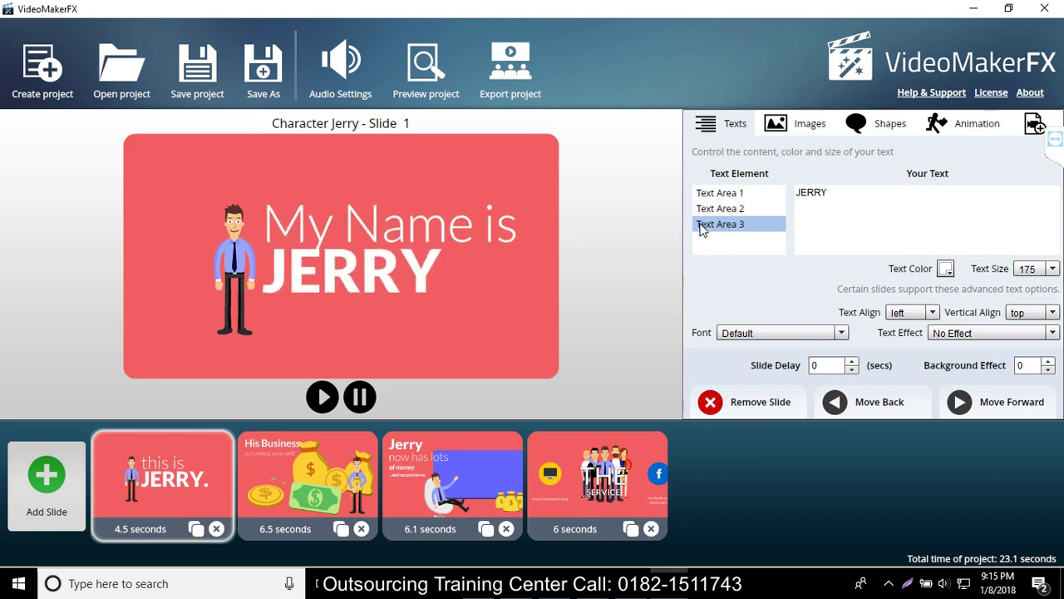
# Step: Replace the text in Text Area 3 of Character Jerry Slide 1 with the person's first name
pyautogui.click(843, 204)
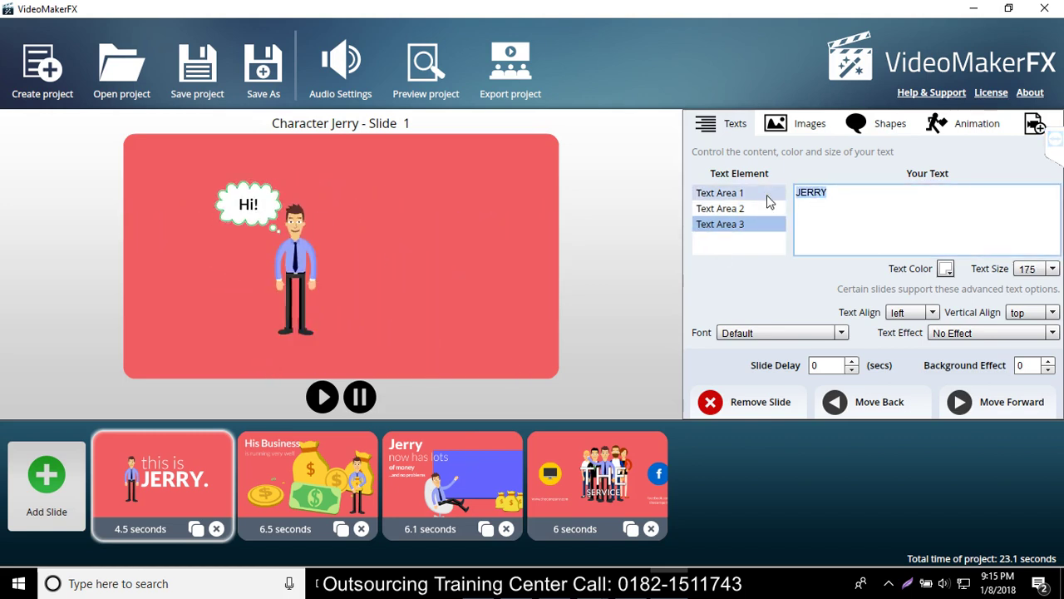
pyautogui.write('Nazrul ')
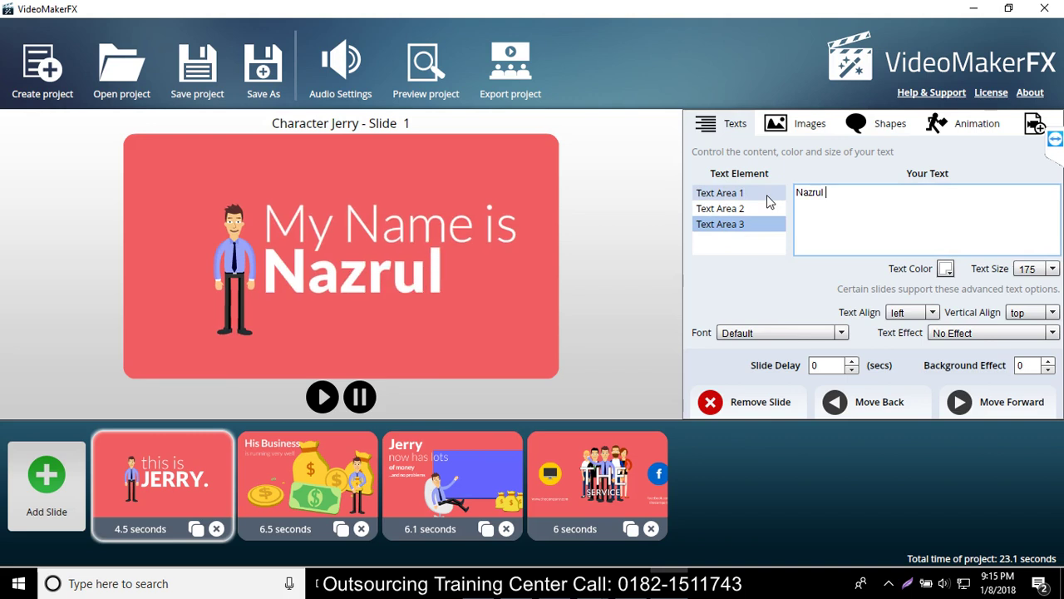
pyautogui.write('iosl')
pyautogui.press('BackSpace')
pyautogui.press('BackSpace')
pyautogui.press('BackSpace')
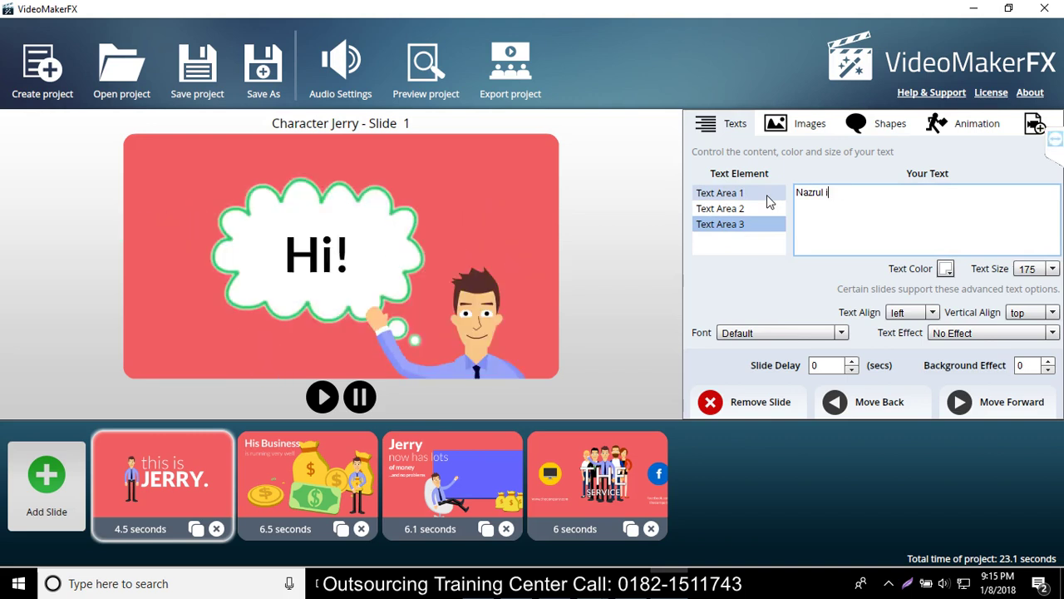
pyautogui.write('s')
pyautogui.press('BackSpace')
pyautogui.write('s')
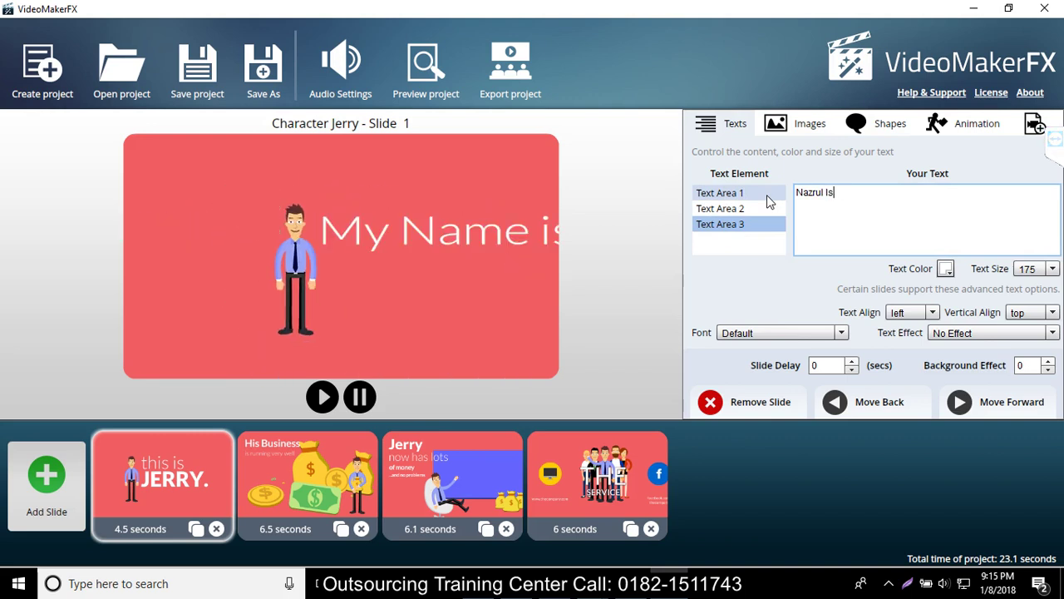
pyautogui.write('lam')
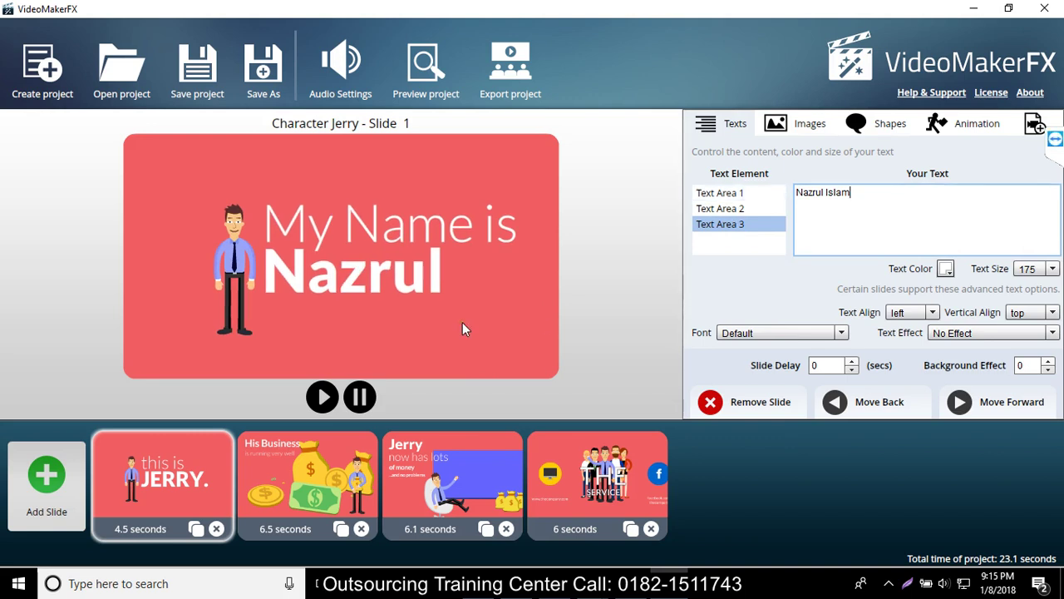
pyautogui.click(837, 194)
pyautogui.moveTo(836, 195); pyautogui.dragTo(834, 197)
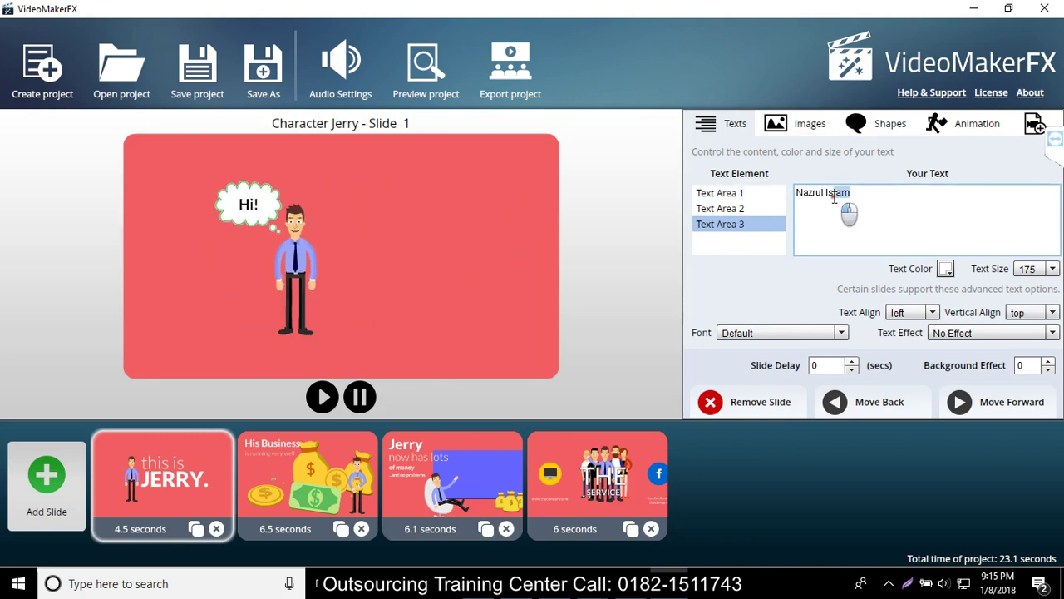
pyautogui.press('BackSpace')
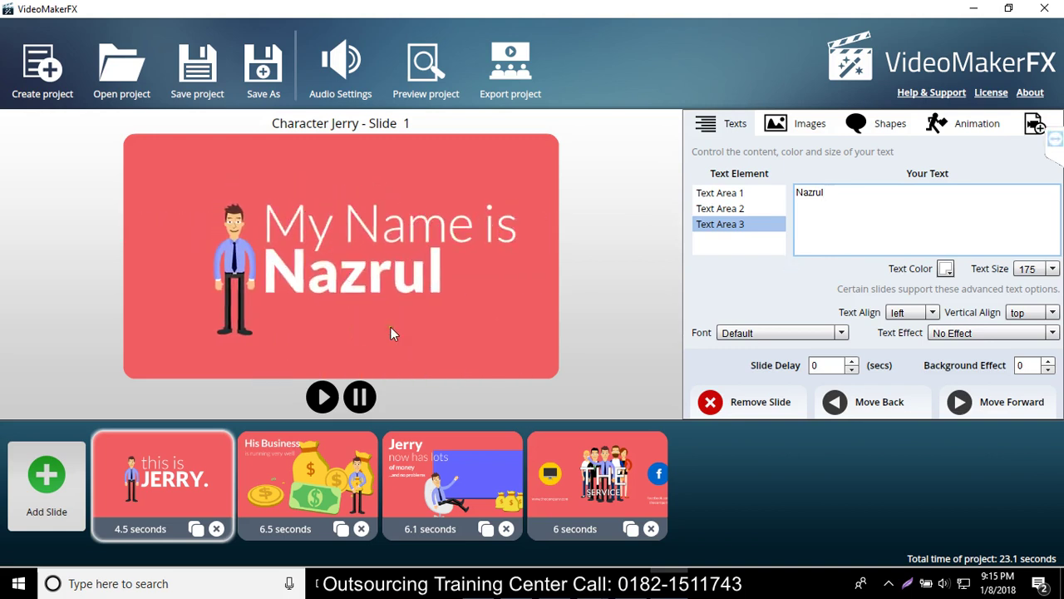
pyautogui.click(143, 517)
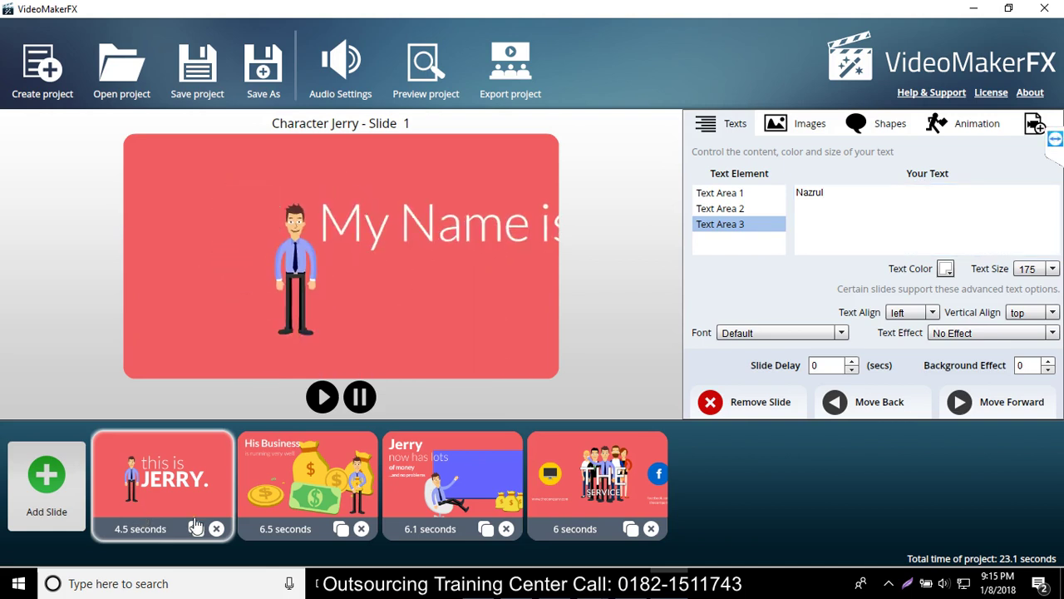
# Step: Replace the text in Text Area 1 of Character Jerry Slide 9 with "I am a freelancer"
pyautogui.click(285, 489)
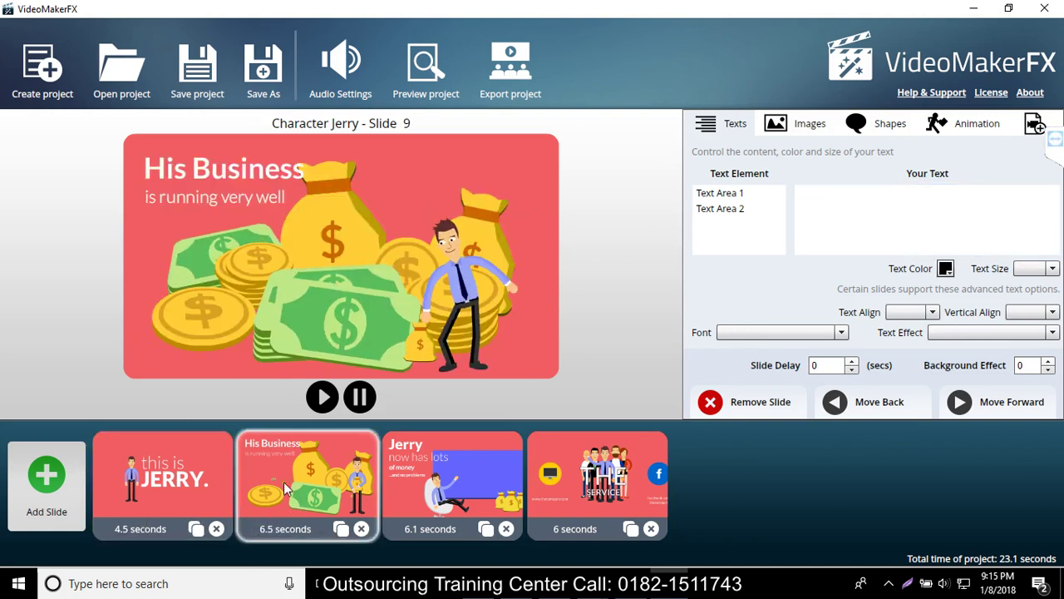
pyautogui.click(751, 199)
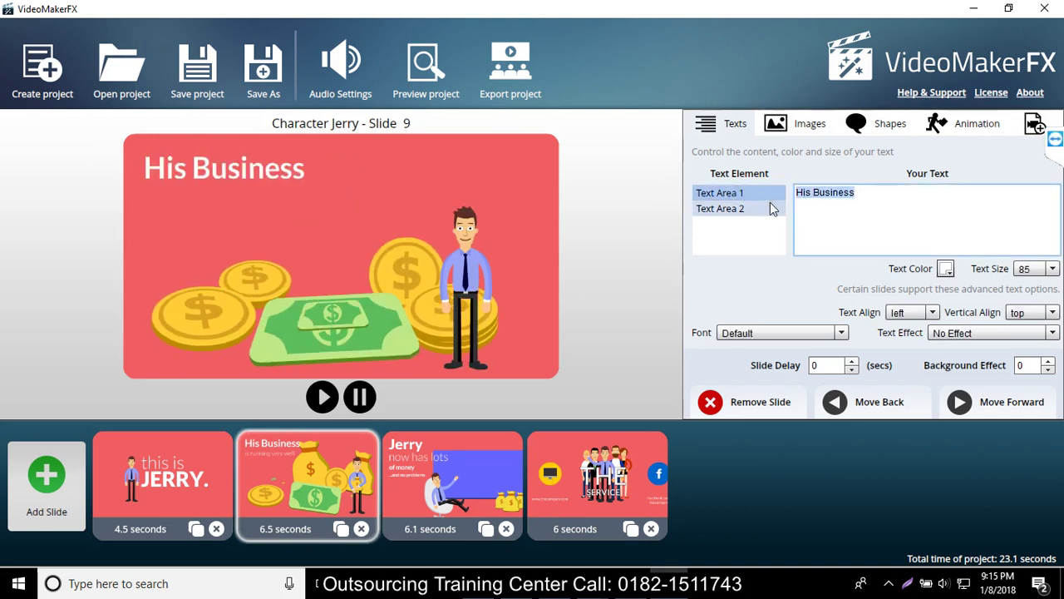
pyautogui.write('I ma fr')
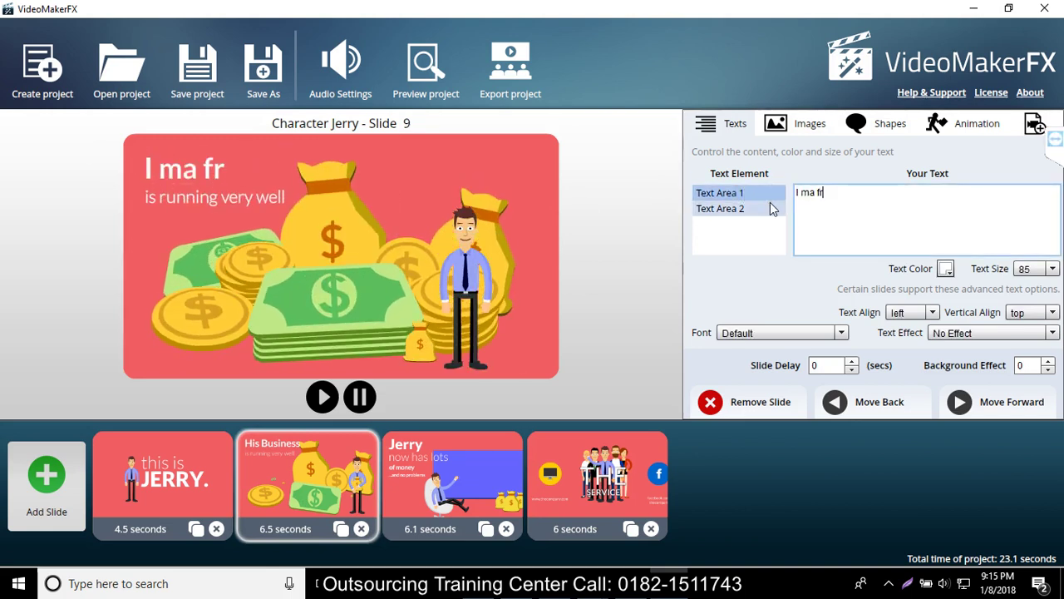
pyautogui.press('BackSpace')
pyautogui.press('BackSpace')
pyautogui.press('BackSpace')
pyautogui.press('BackSpace')
pyautogui.press('BackSpace')
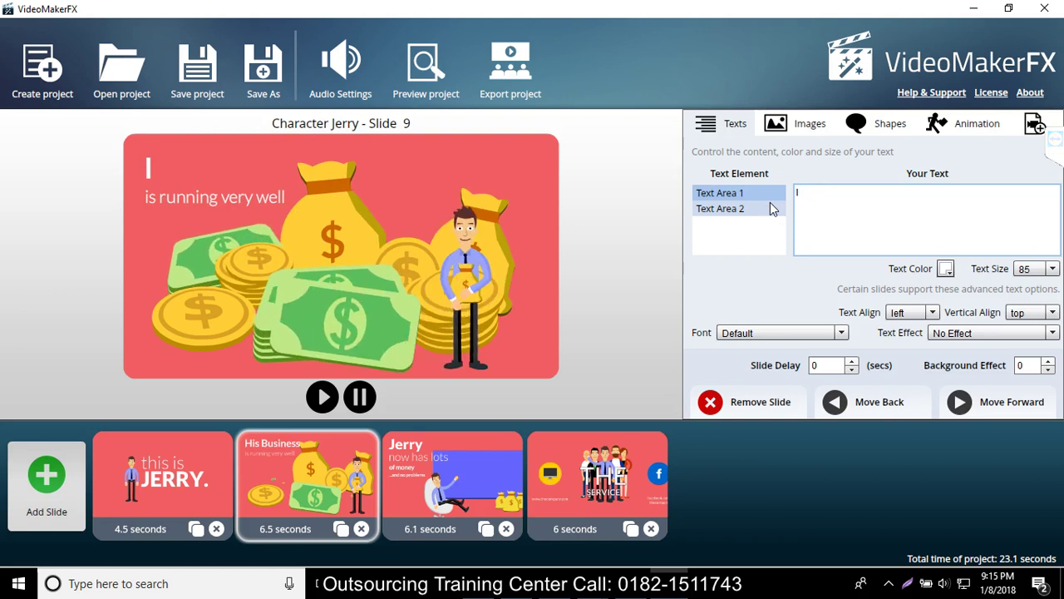
pyautogui.write('ma')
pyautogui.press('BackSpace')
pyautogui.press('BackSpace')
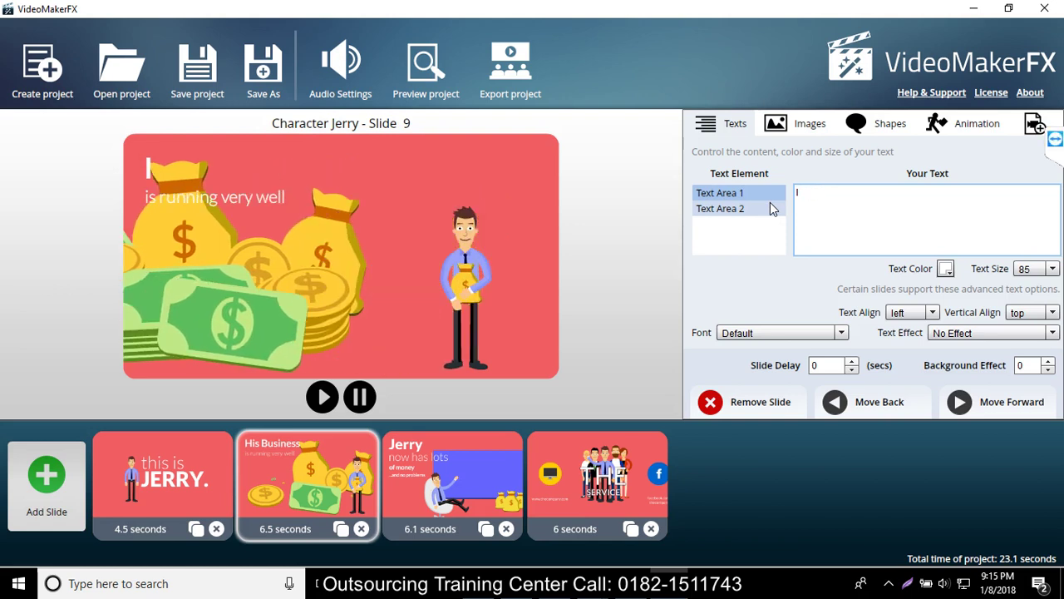
pyautogui.write('am a freelanc')
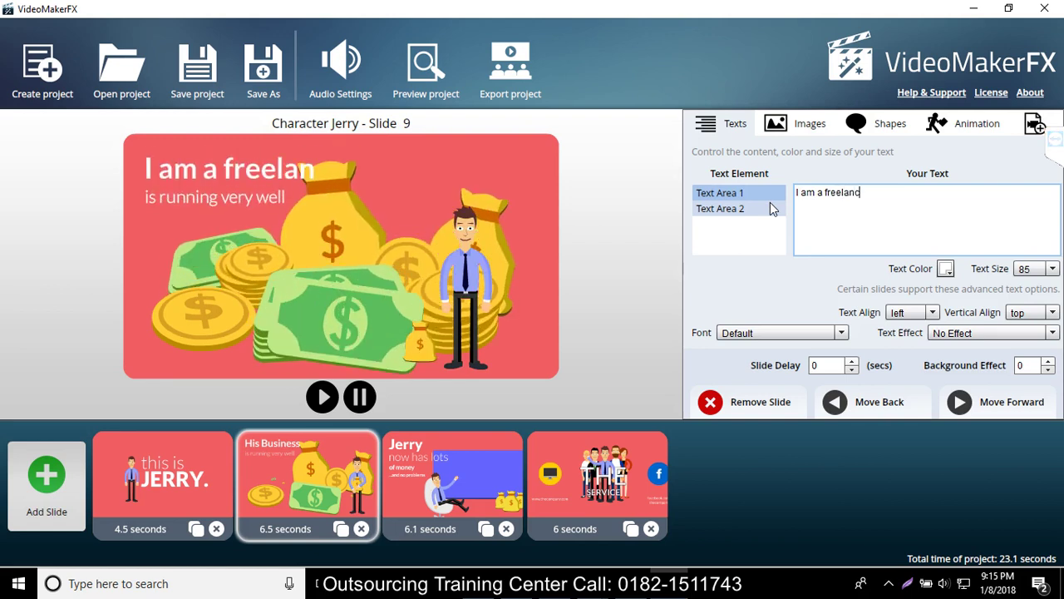
pyautogui.write('er')
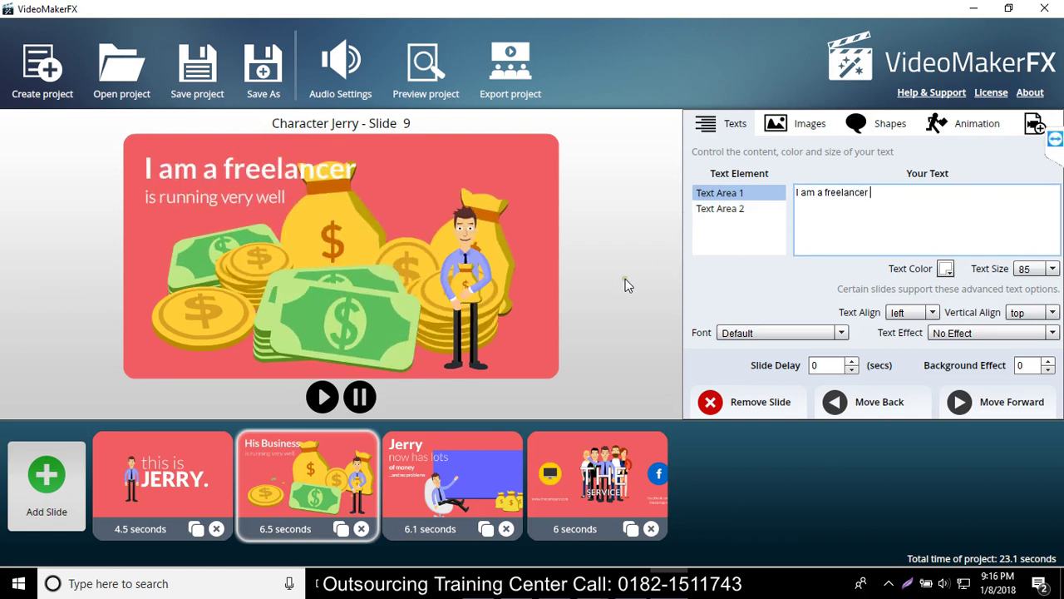
# Step: Replace the text in Text Area 2 of Slide 9 with "We provide tips for online income" and replay the slide
pyautogui.click(707, 211)
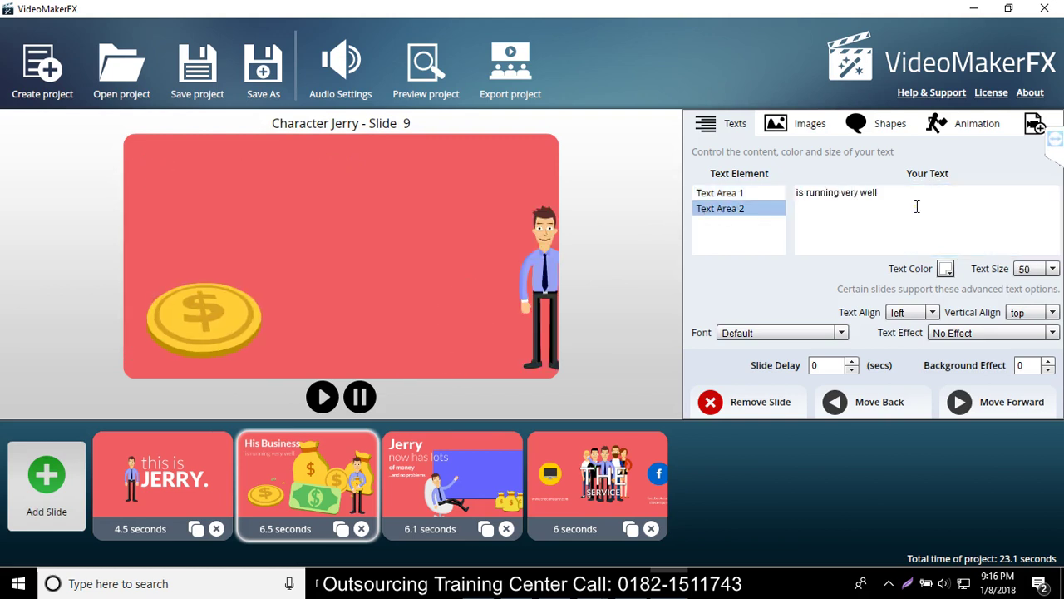
pyautogui.moveTo(917, 209); pyautogui.dragTo(794, 192)
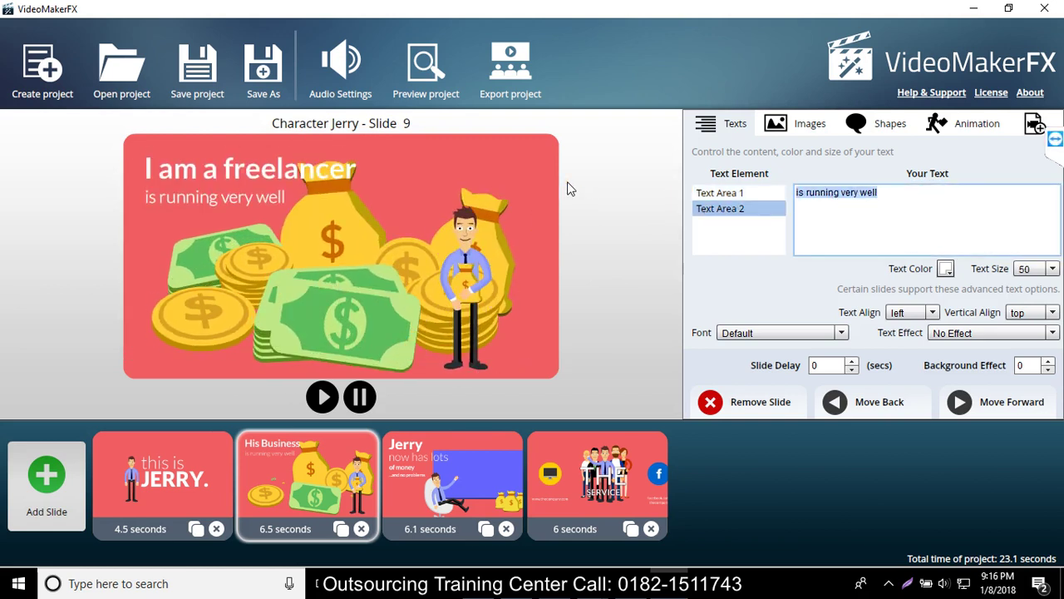
pyautogui.write('W')
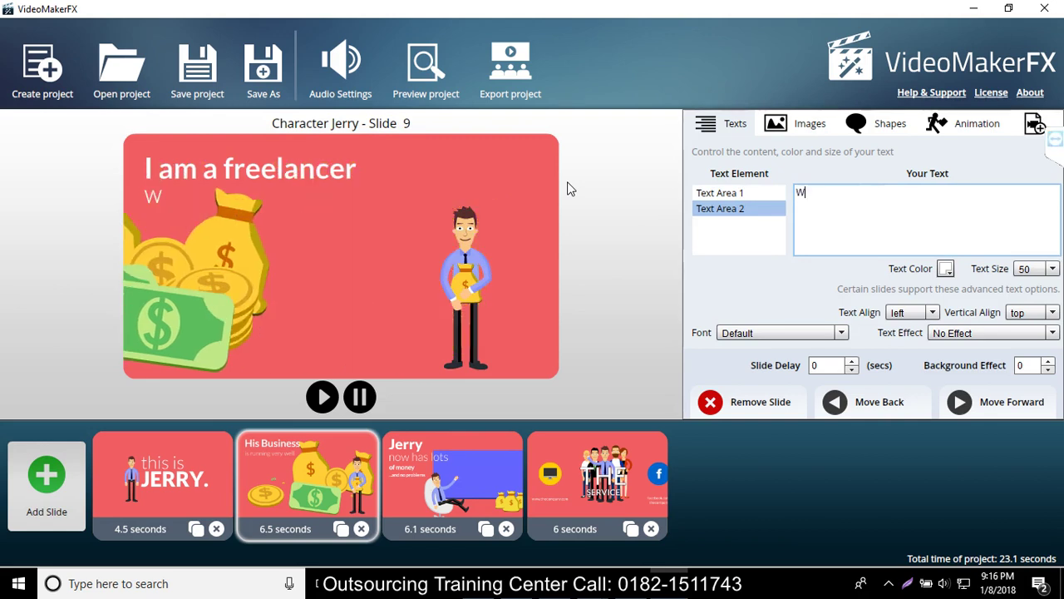
pyautogui.write('e provi')
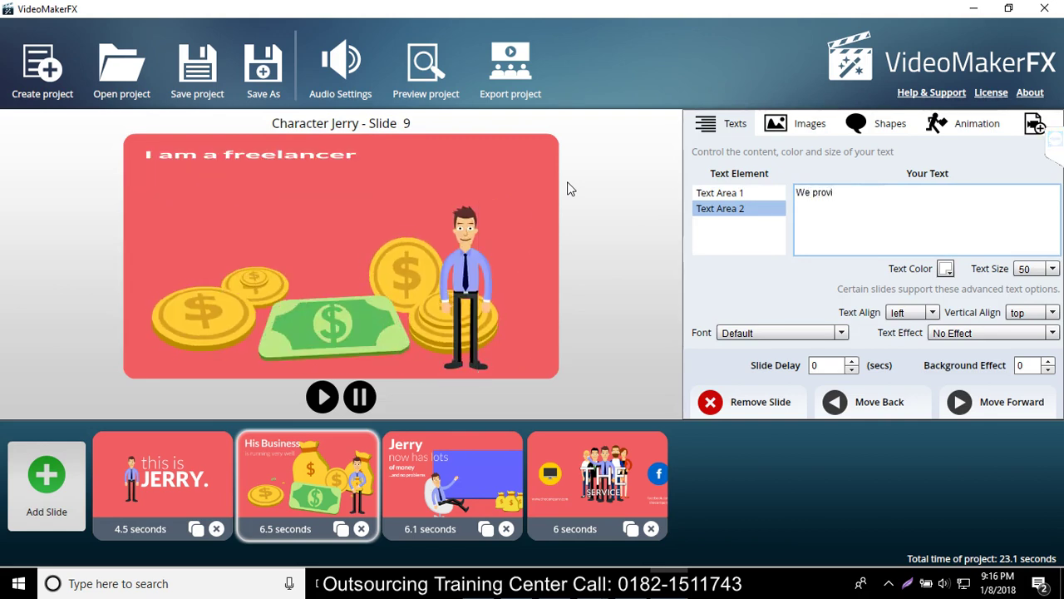
pyautogui.write('de')
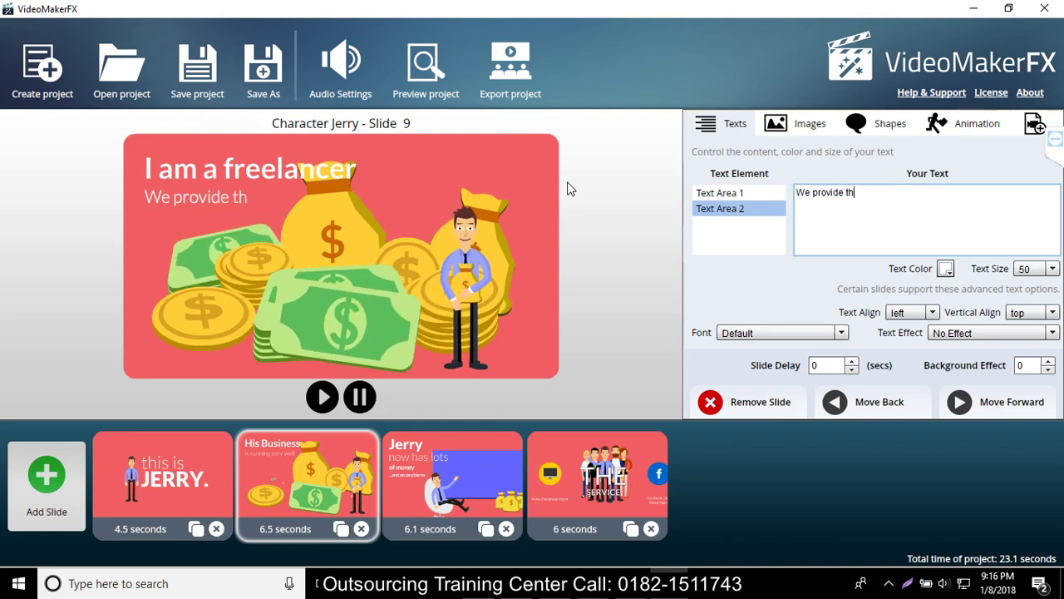
pyautogui.write(' th')
pyautogui.press('BackSpace')
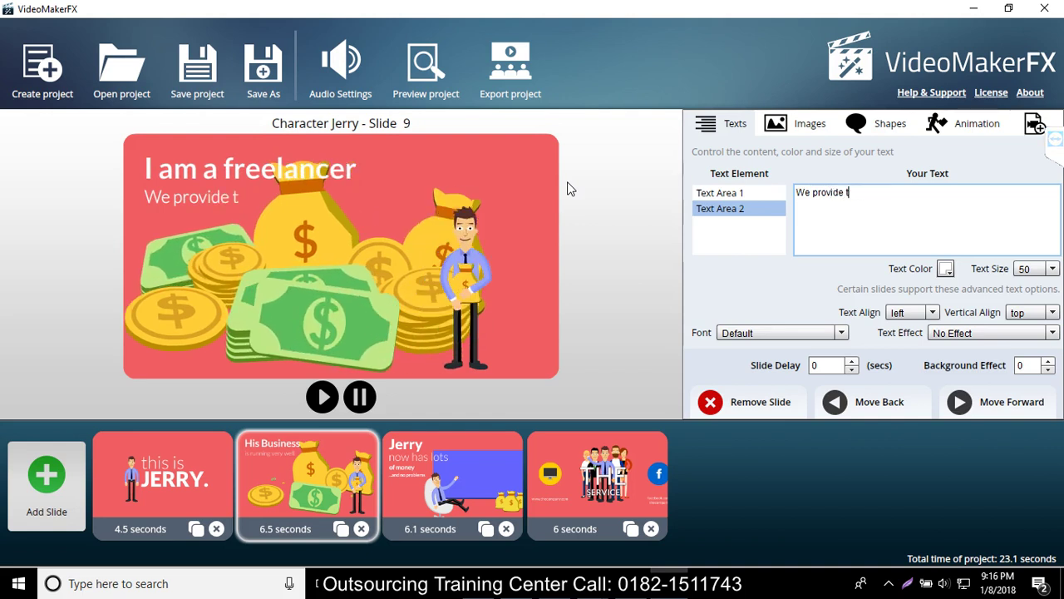
pyautogui.write('ips')
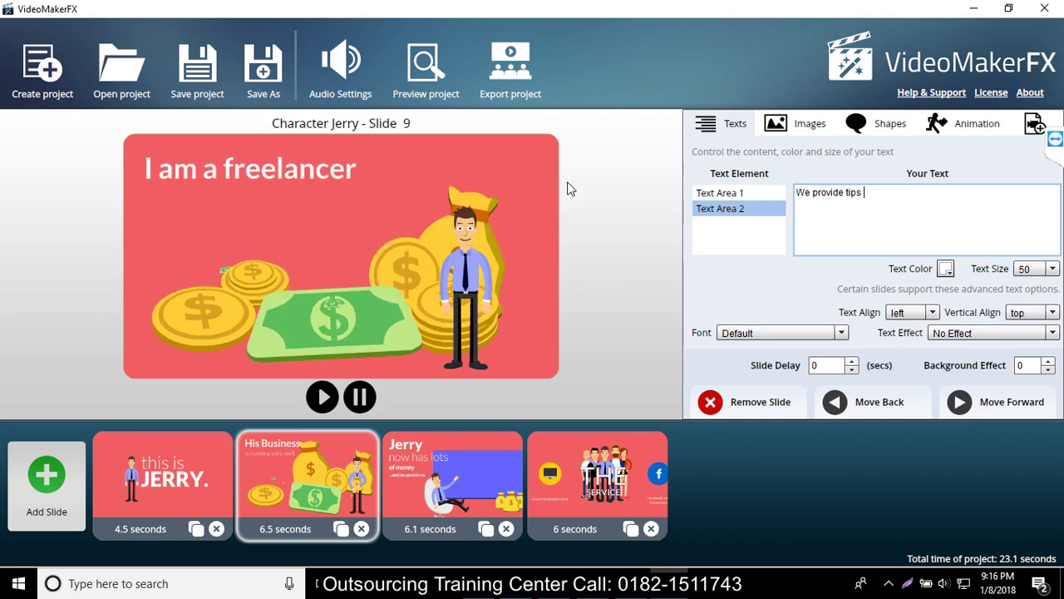
pyautogui.write(' for om')
pyautogui.press('BackSpace')
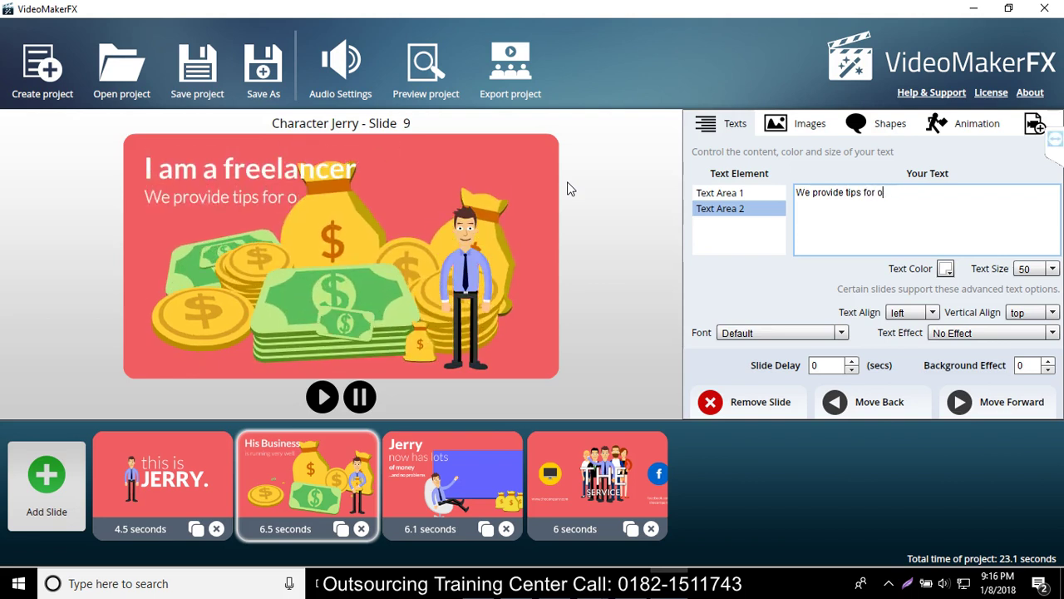
pyautogui.write('nline i')
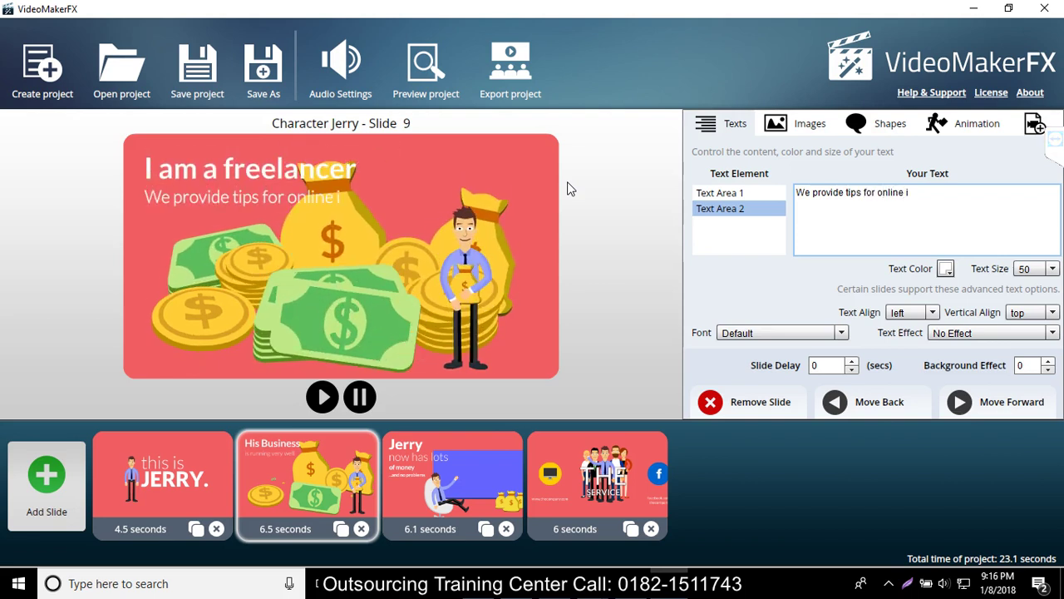
pyautogui.write('n')
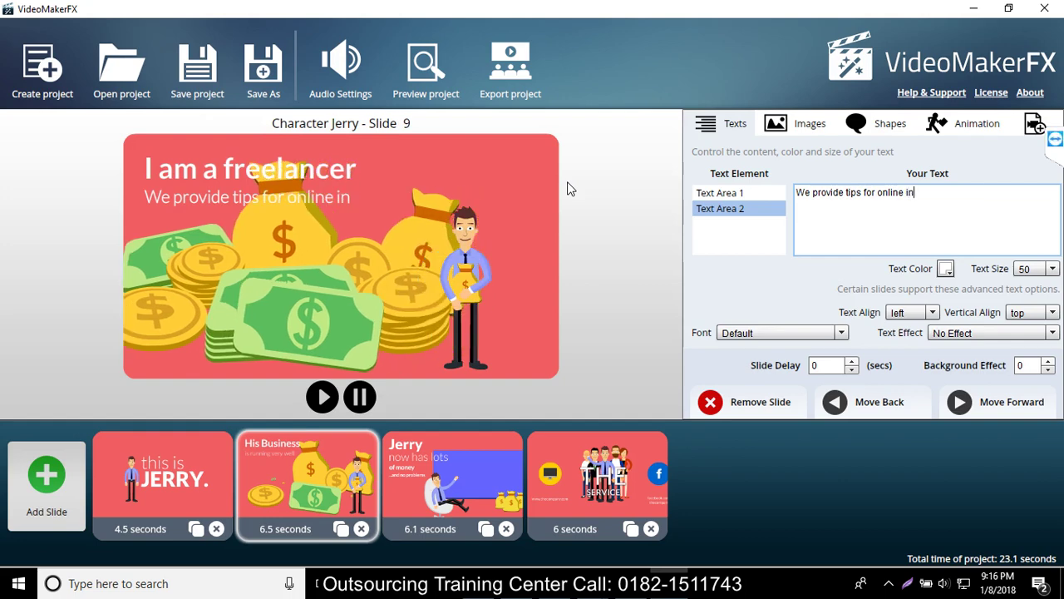
pyautogui.write('come')
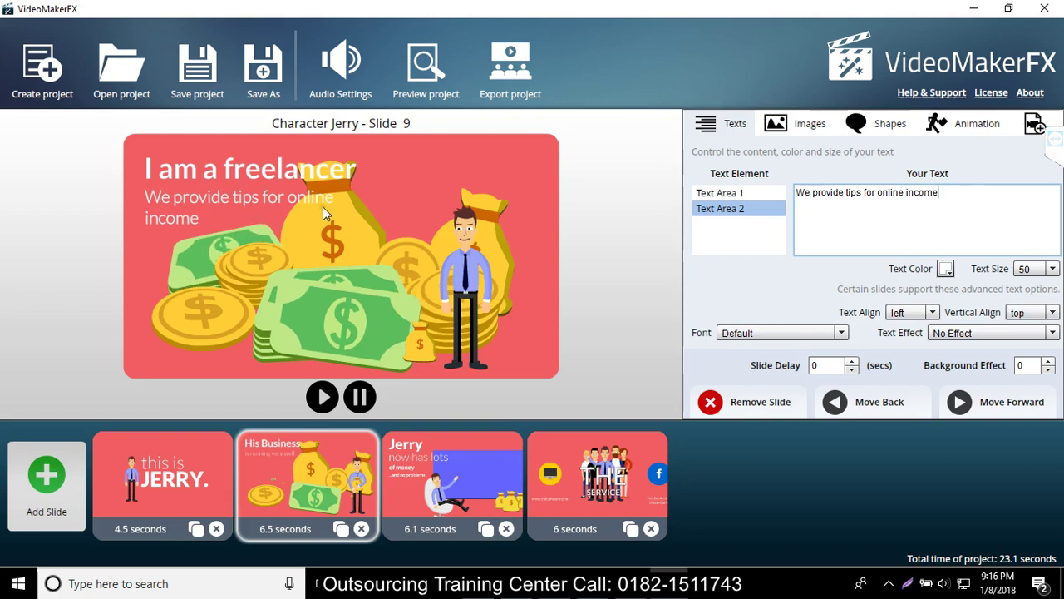
pyautogui.click(274, 490)
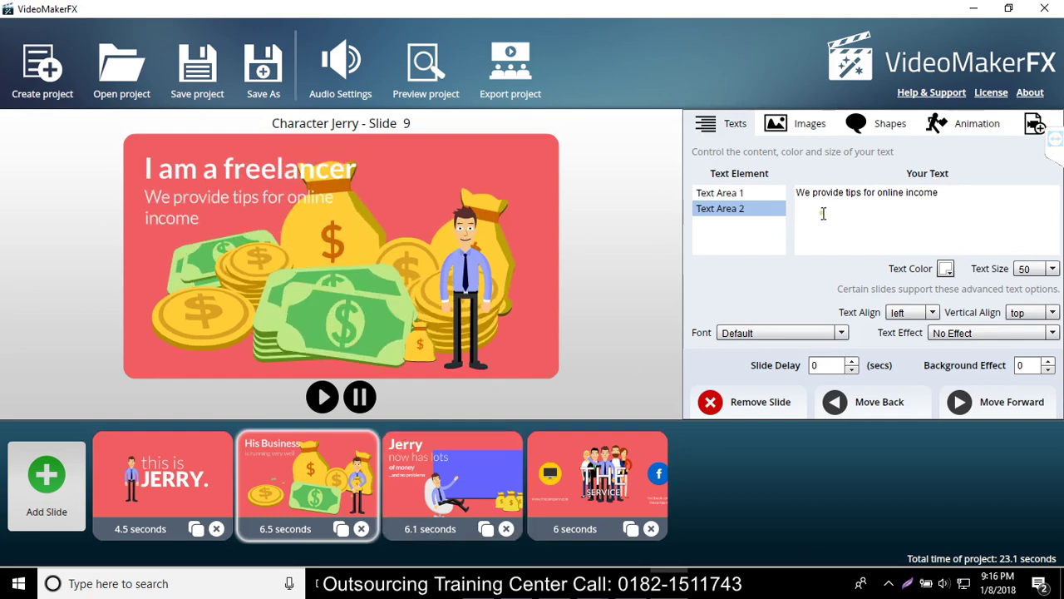
# Step: Set the background image of Slide 9 to the beach picture "download (3).jpg" from the Downloads folder
pyautogui.click(803, 129)
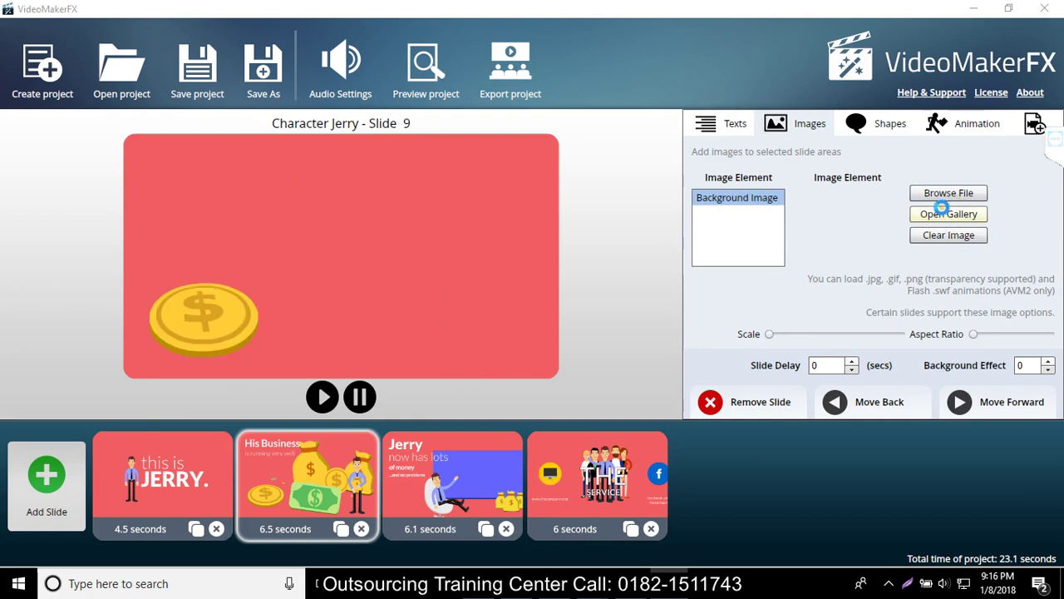
pyautogui.click(942, 211)
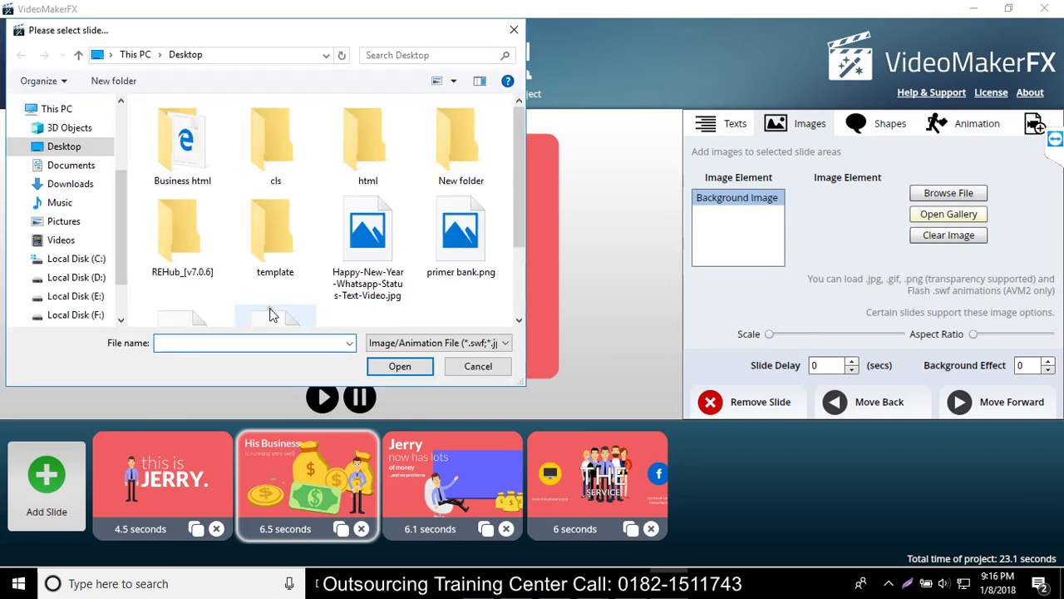
pyautogui.click(71, 185)
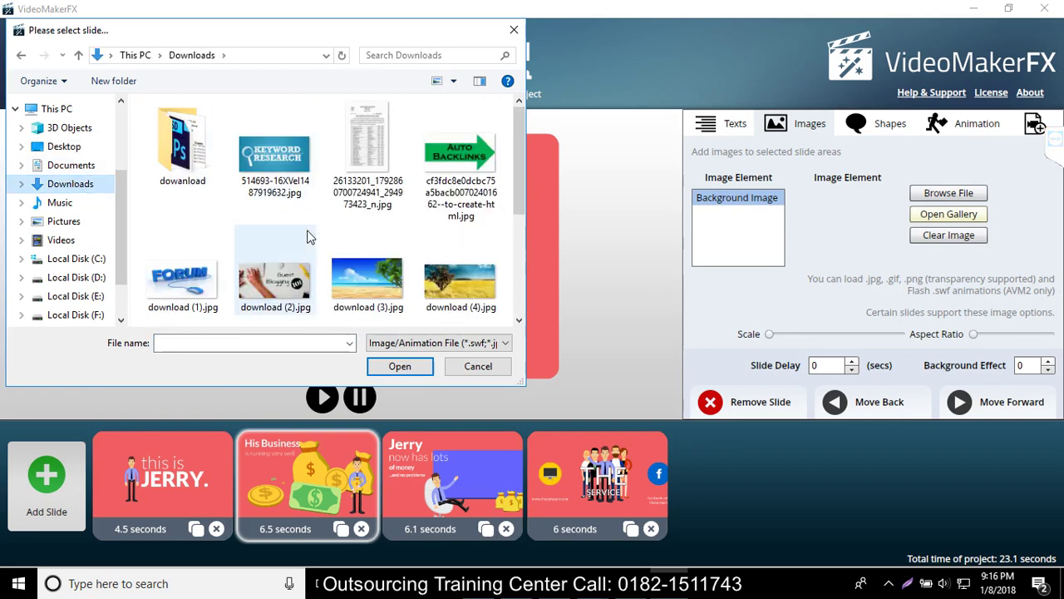
pyautogui.scroll(-2, 365, 282)
pyautogui.doubleClick(360, 193)
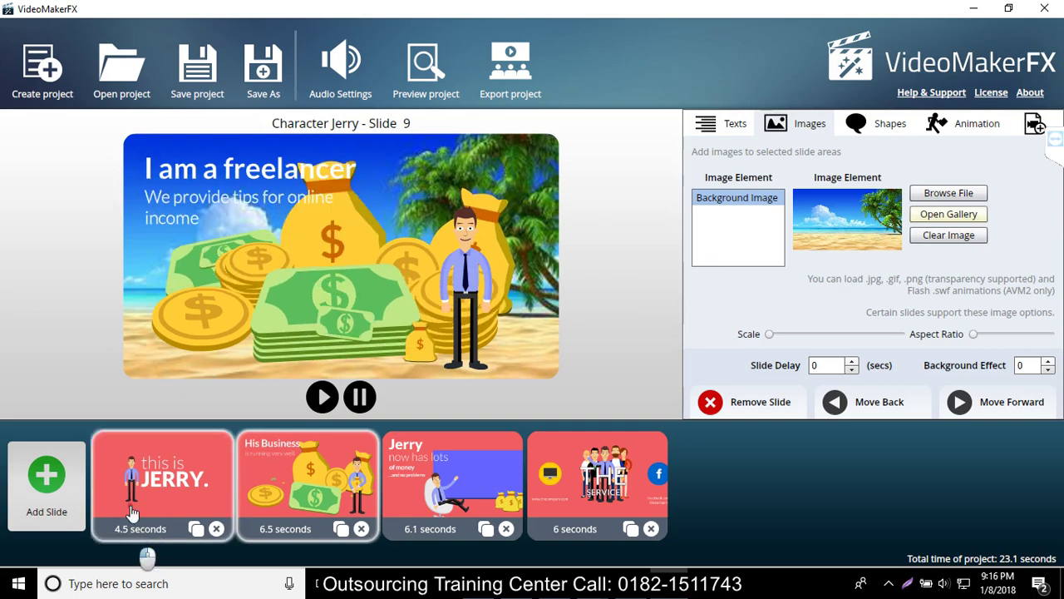
# Step: Set the background image of Slide 1 to "download (4).jpg" from Downloads, then return to Slide 9
pyautogui.click(166, 489)
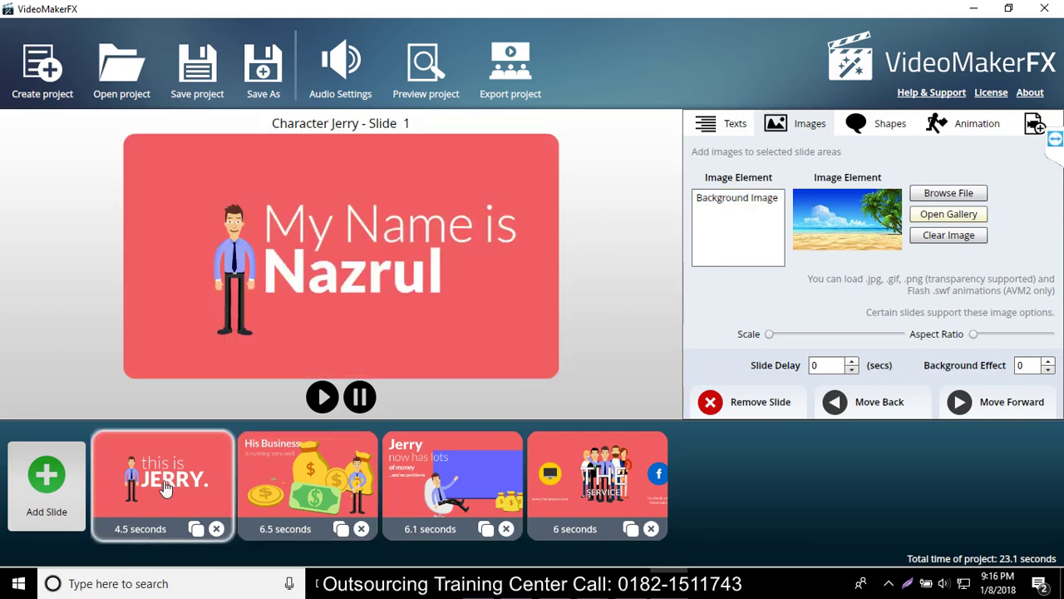
pyautogui.click(914, 214)
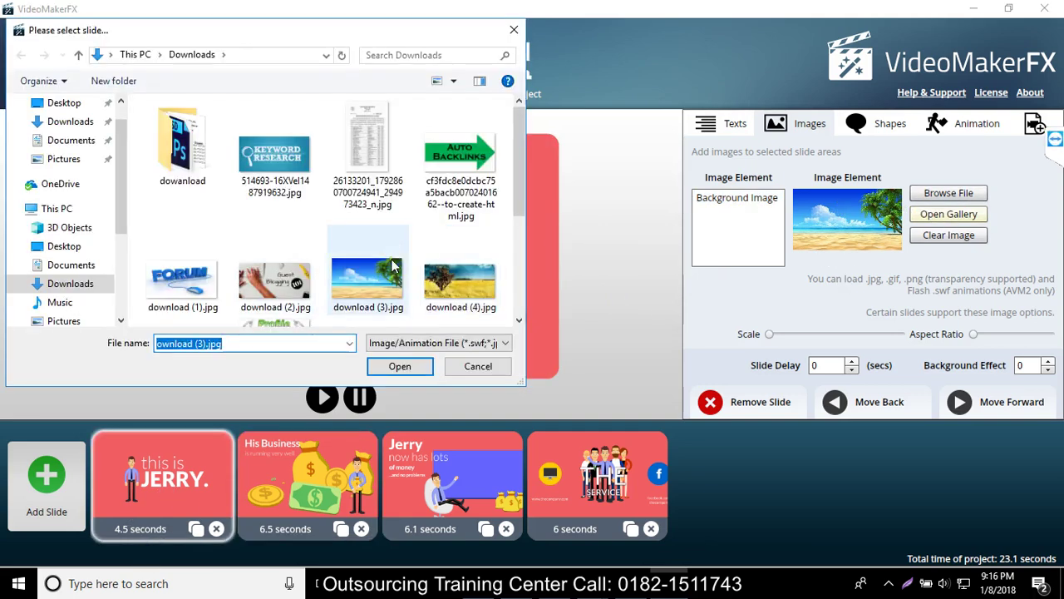
pyautogui.doubleClick(451, 275)
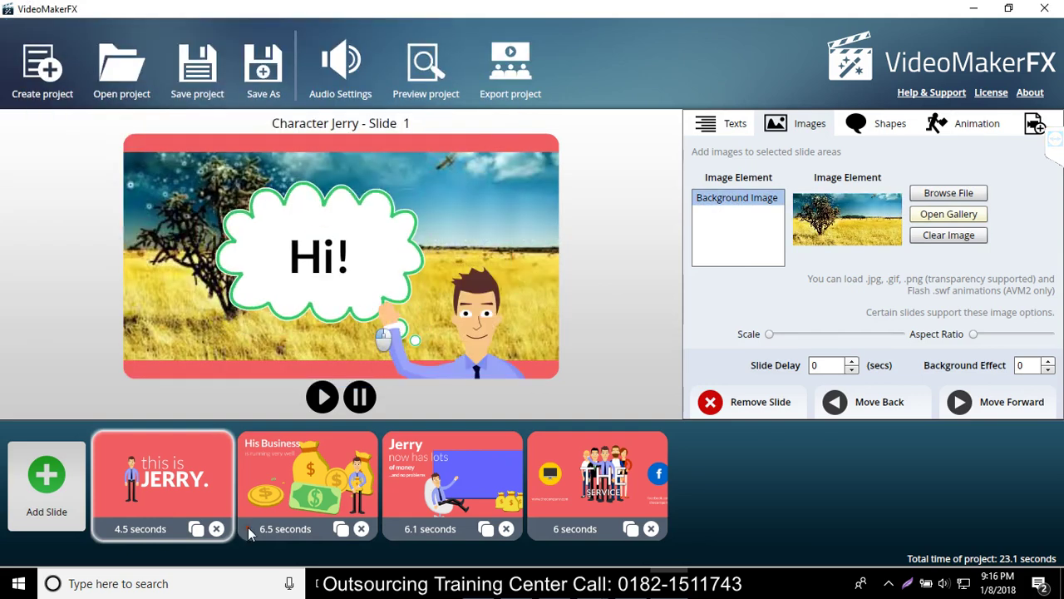
pyautogui.click(298, 510)
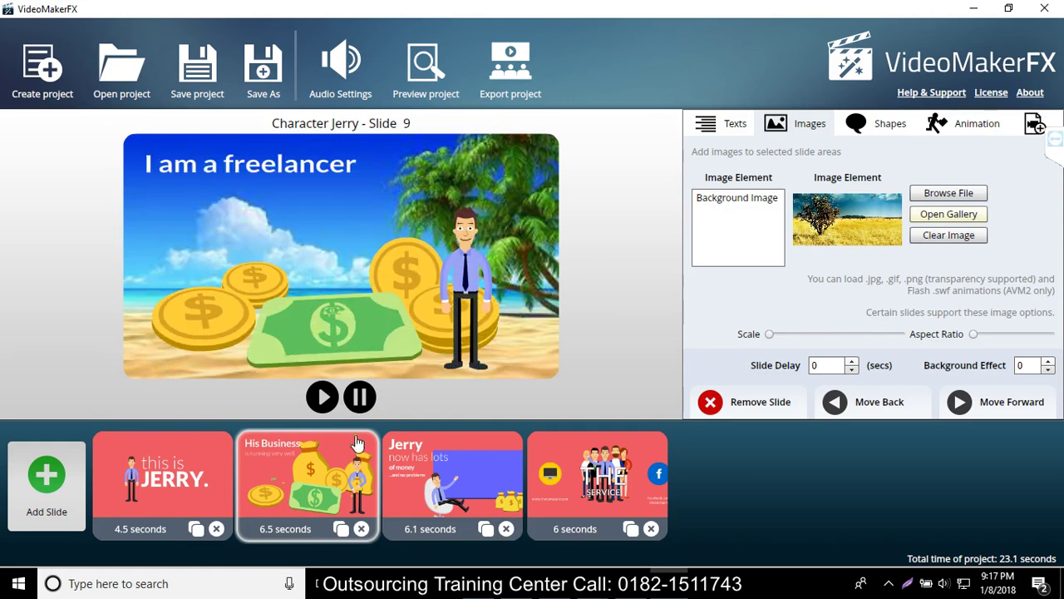
# Step: Replace the text in Text Area 1 of Character Jerry Slide 10 with "Exclusive on Fiverr"
pyautogui.click(428, 509)
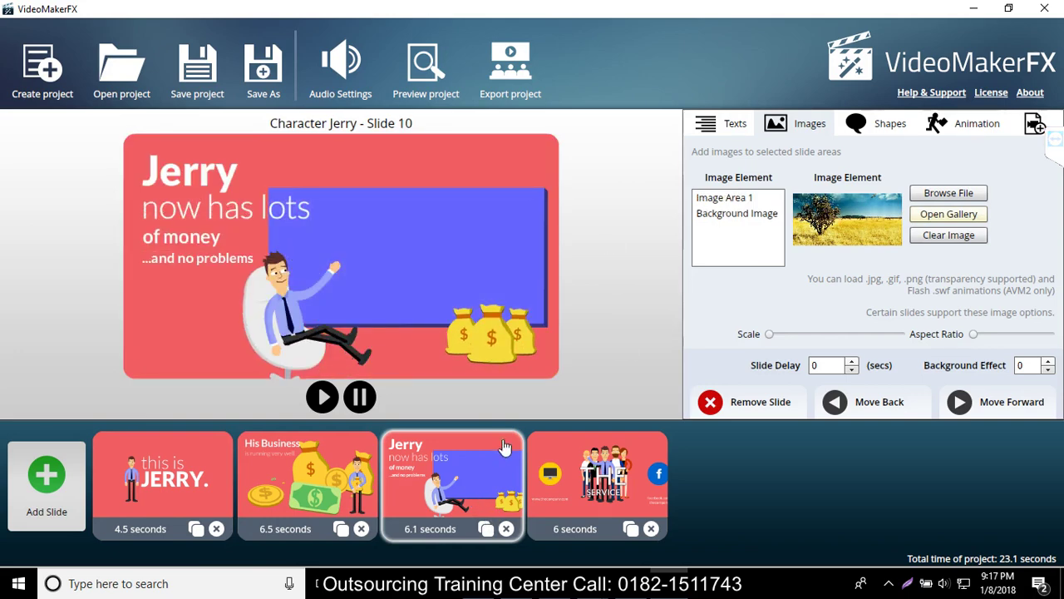
pyautogui.click(730, 123)
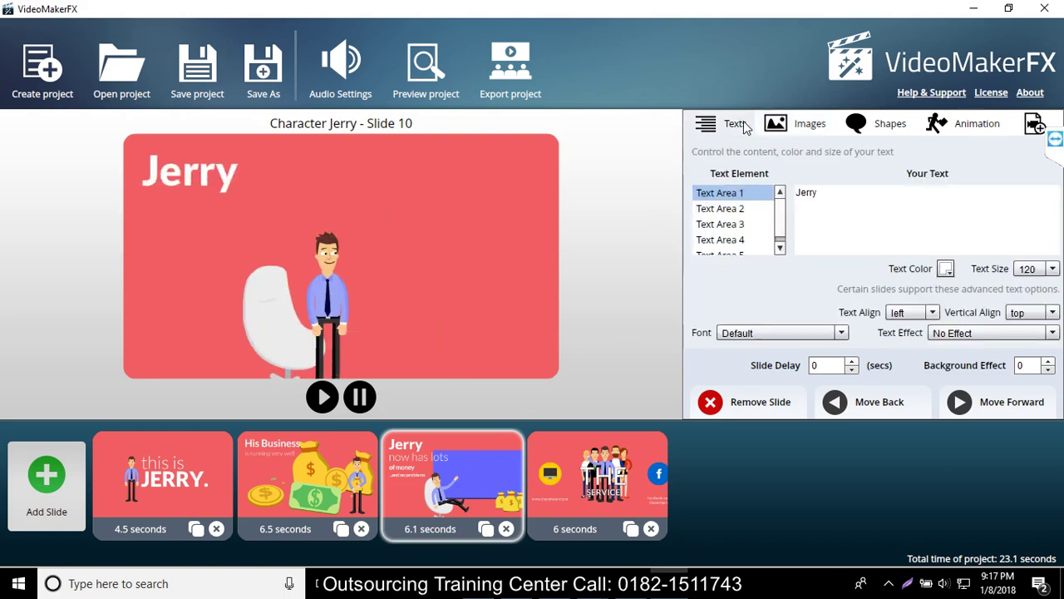
pyautogui.click(756, 197)
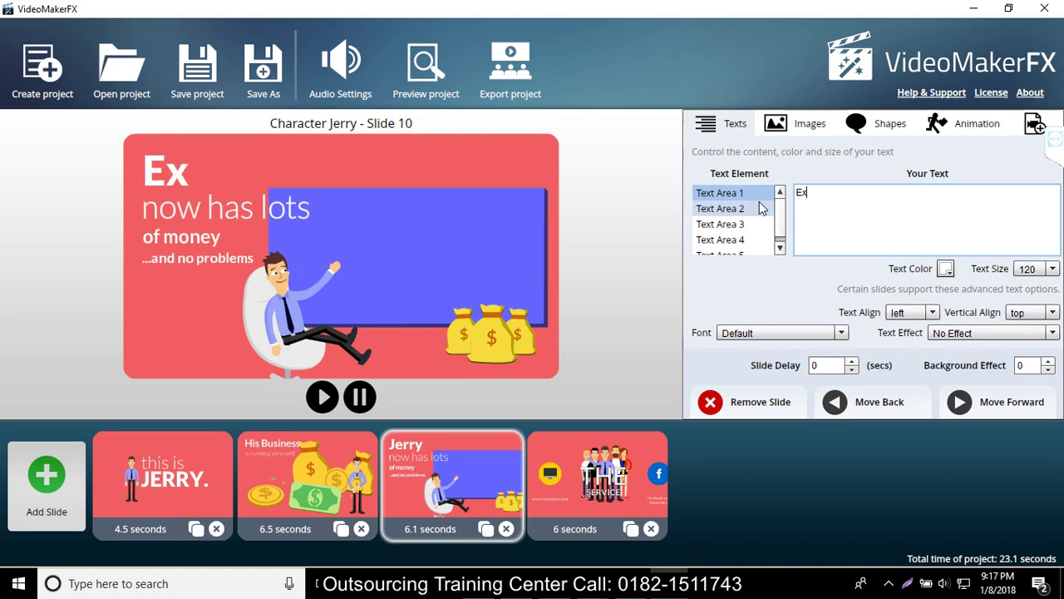
pyautogui.write('cl')
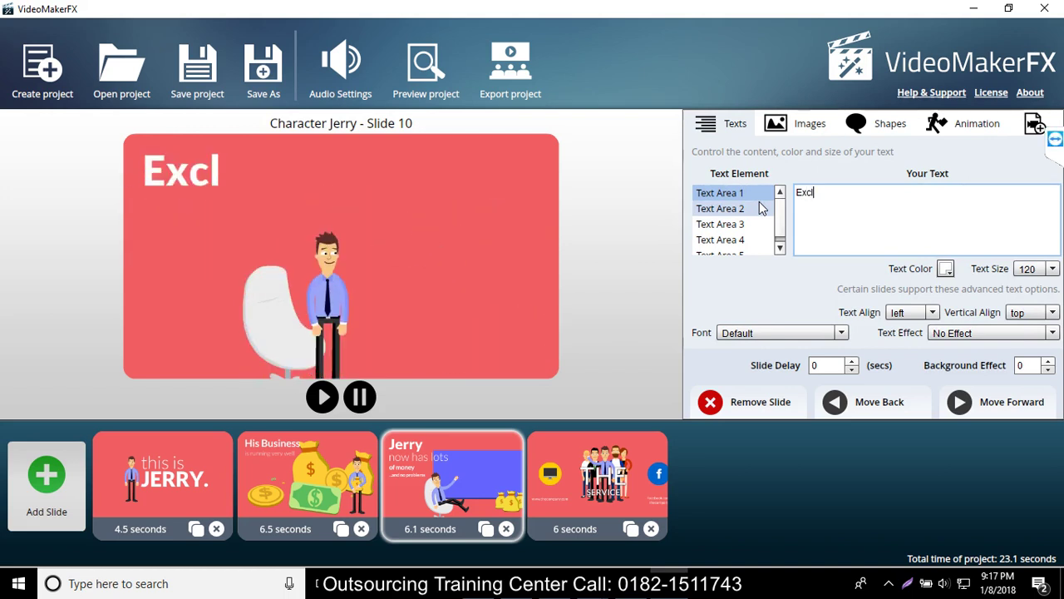
pyautogui.write('usive on Fiverr')
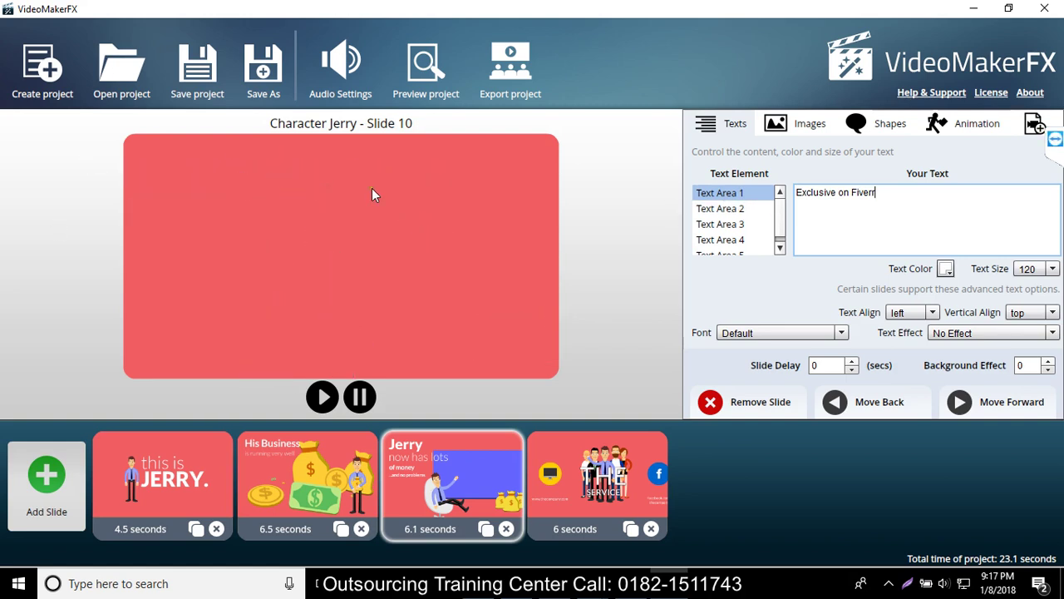
# Step: Replace the text in Text Area 2 of Slide 10 with "100% Satisfaction"
pyautogui.click(738, 209)
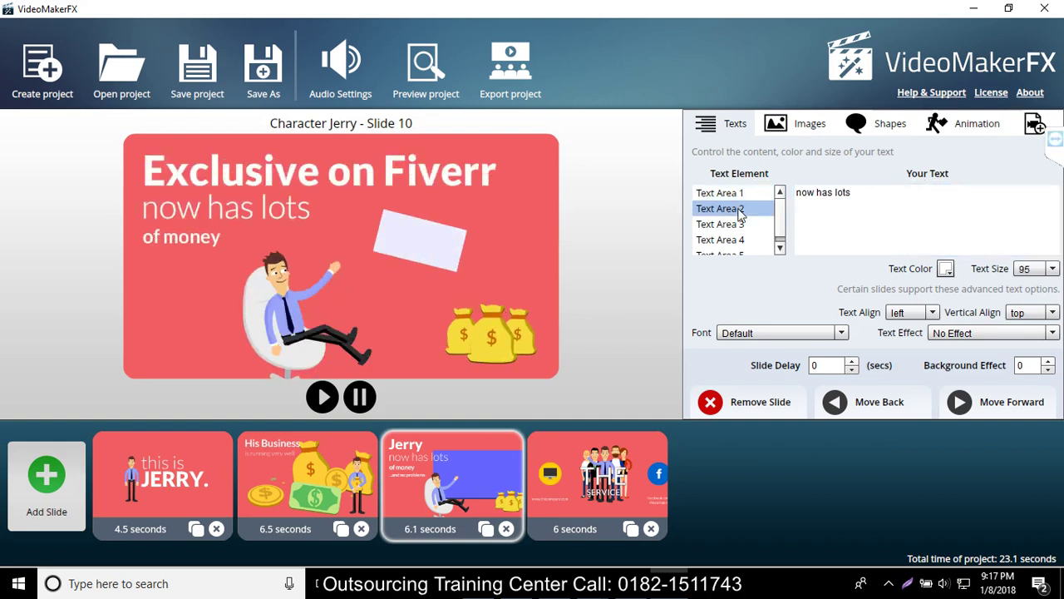
pyautogui.tripleClick(884, 192)
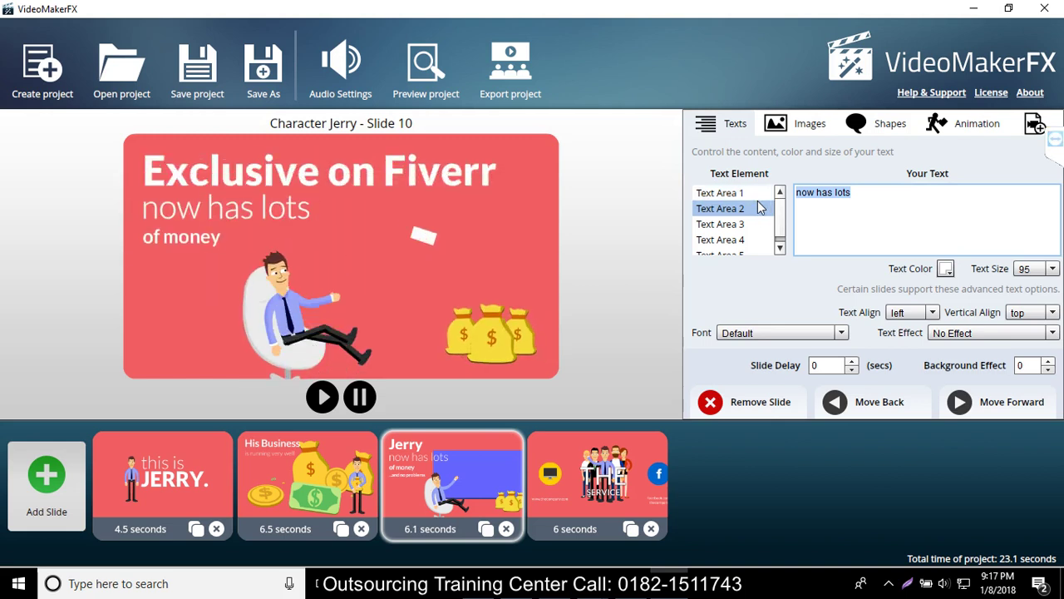
pyautogui.write('1')
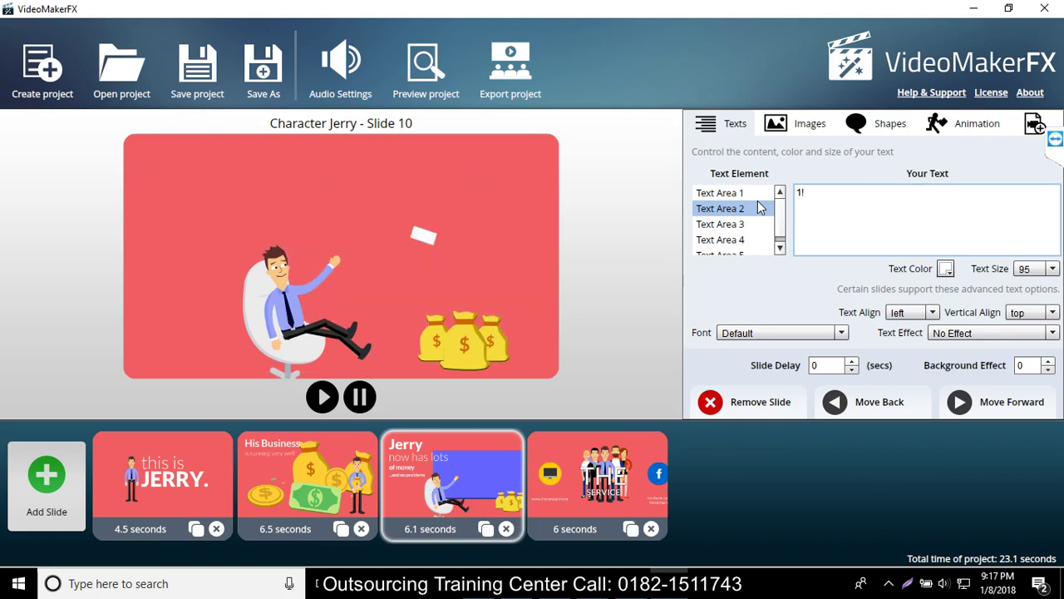
pyautogui.press('BackSpace')
pyautogui.write('00')
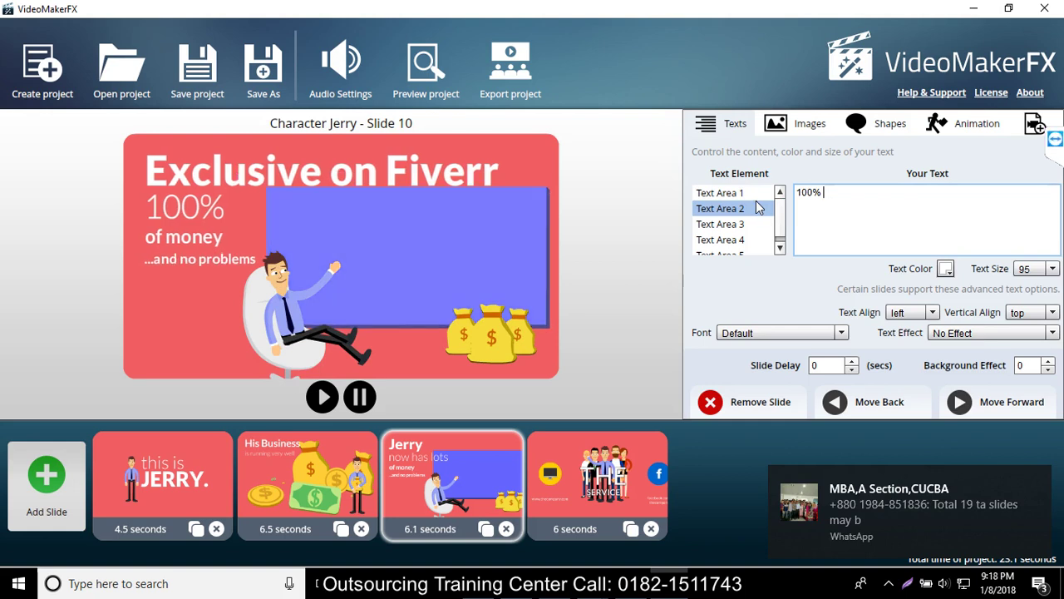
pyautogui.write('% ')
pyautogui.write('Ss')
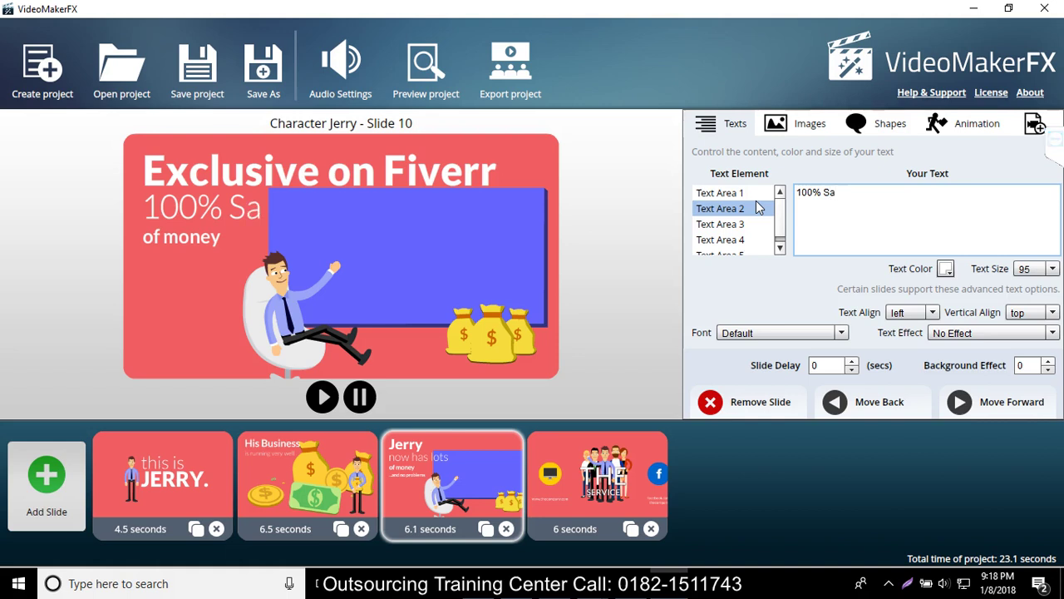
pyautogui.write('t')
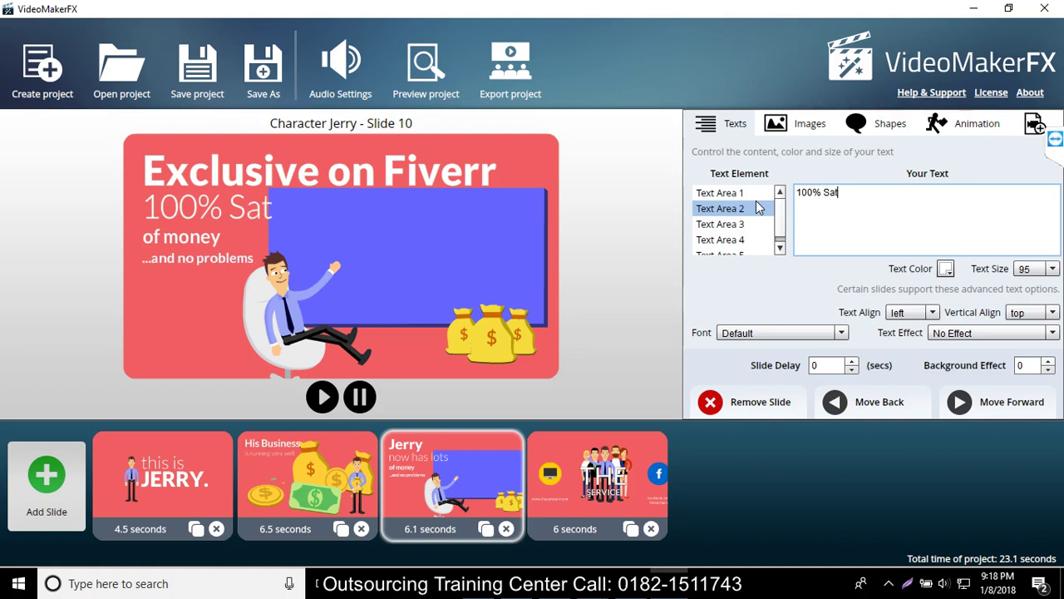
pyautogui.write('isf')
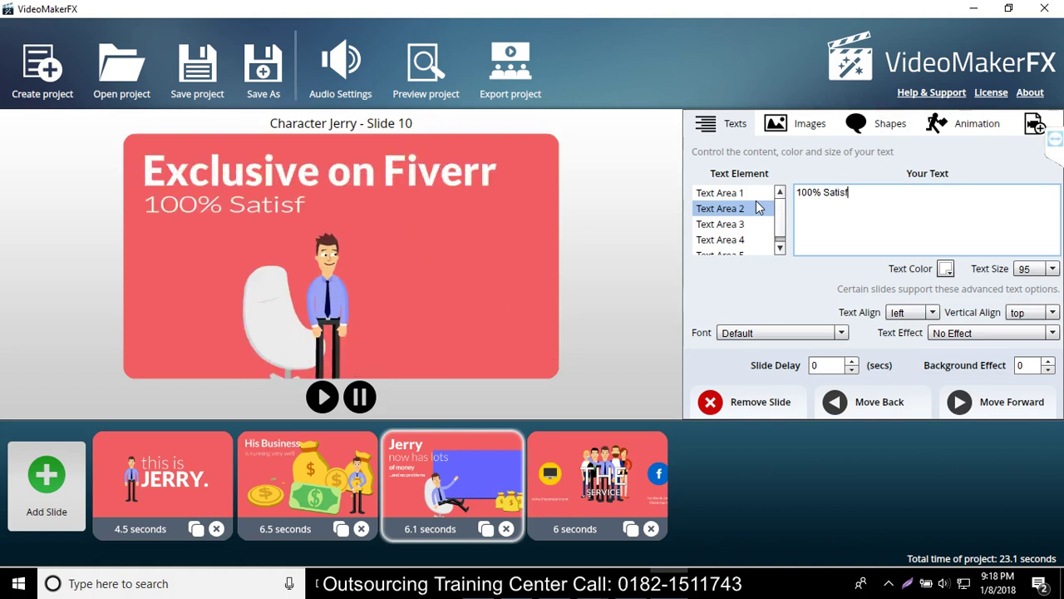
pyautogui.write('action')
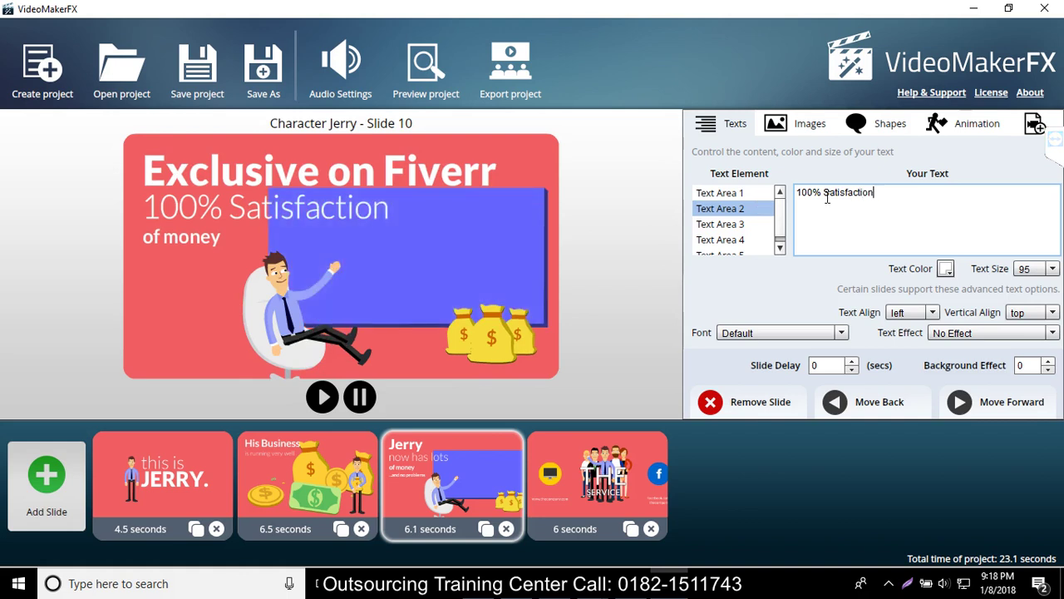
# Step: Replace the text in Text Area 3 of Slide 10 with "Money back gruntree"
pyautogui.click(745, 222)
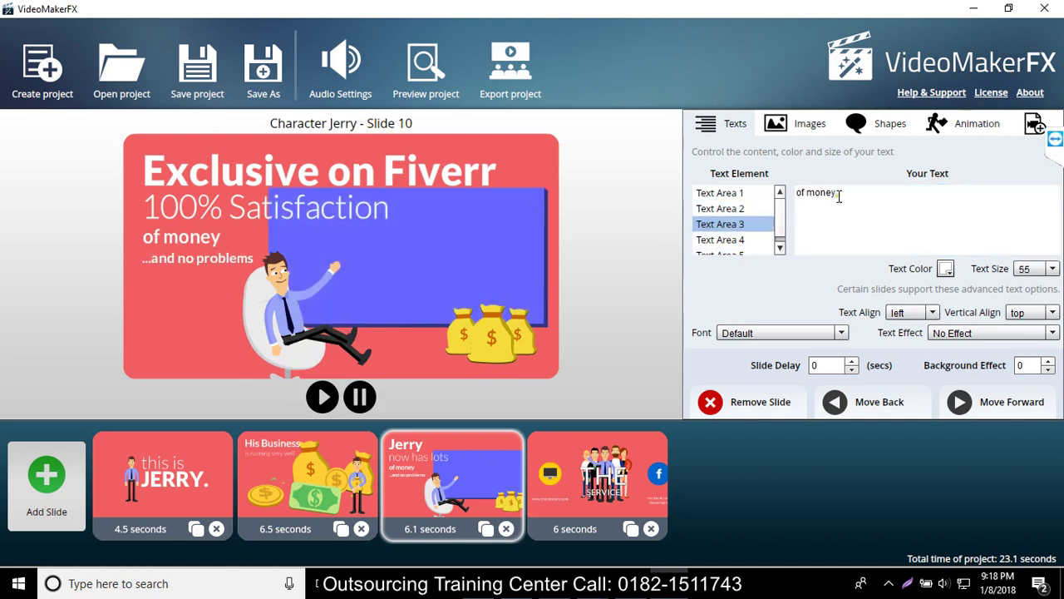
pyautogui.moveTo(840, 196); pyautogui.dragTo(794, 194)
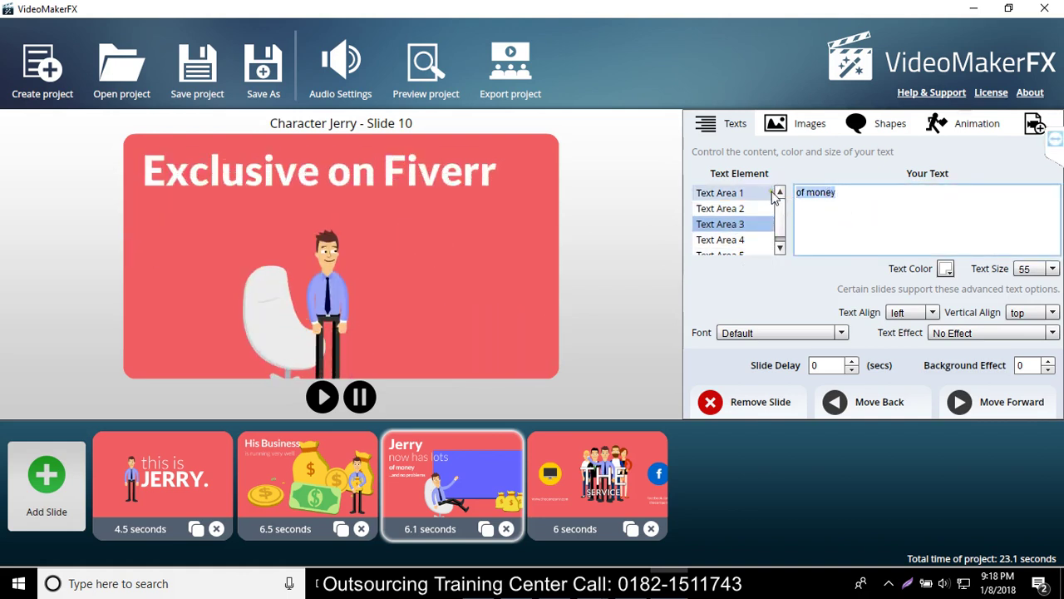
pyautogui.write('Mon')
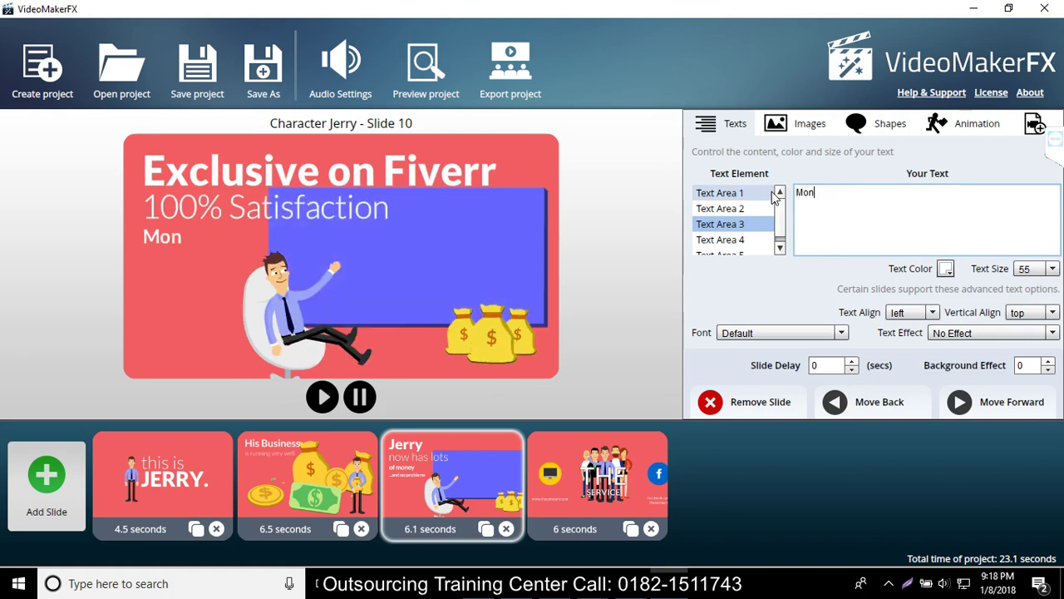
pyautogui.write('ey bba')
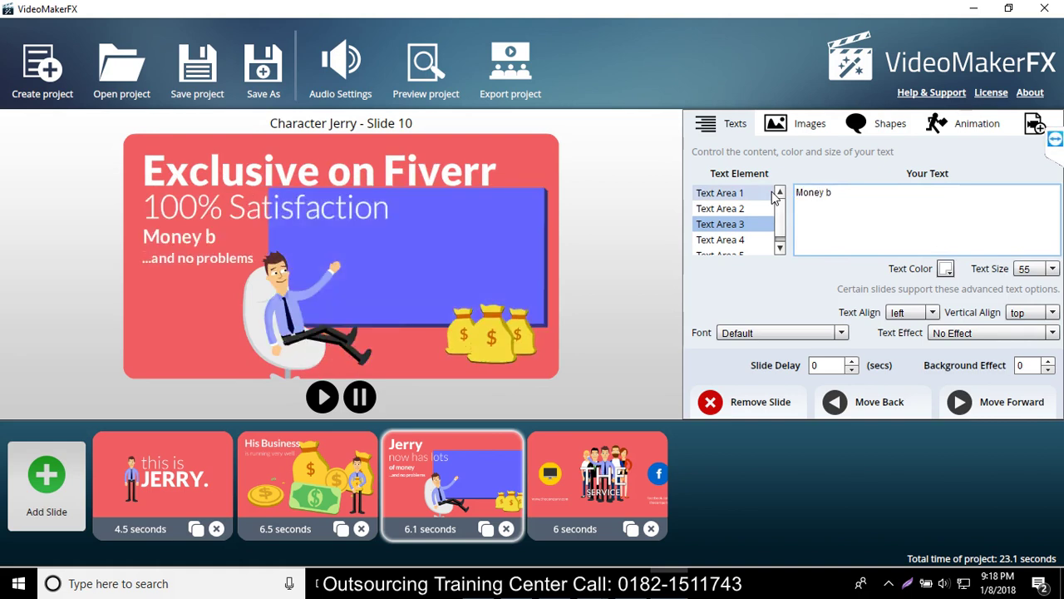
pyautogui.press('BackSpace')
pyautogui.press('BackSpace')
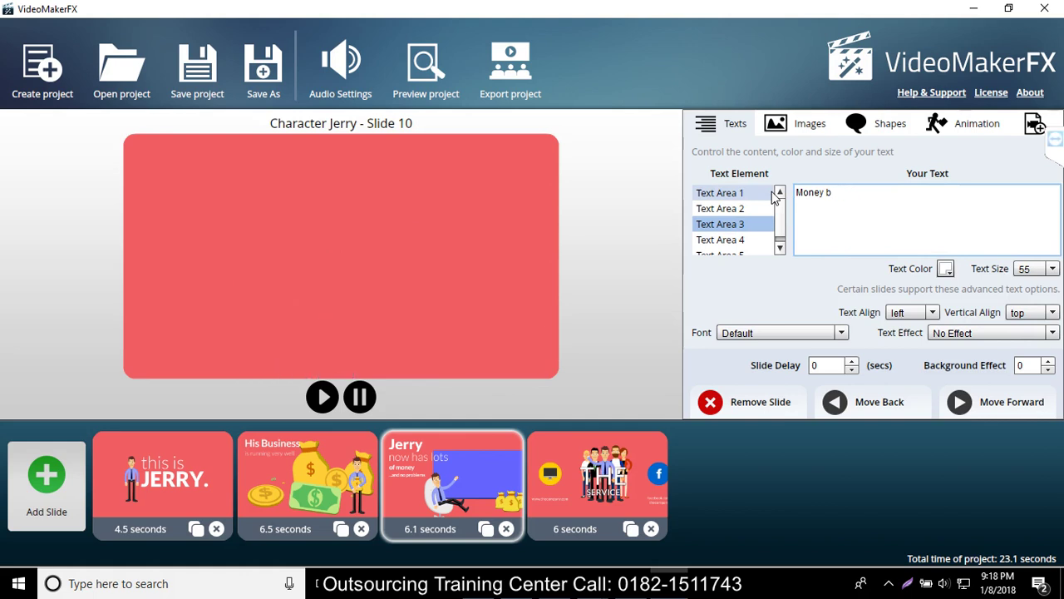
pyautogui.write('ack')
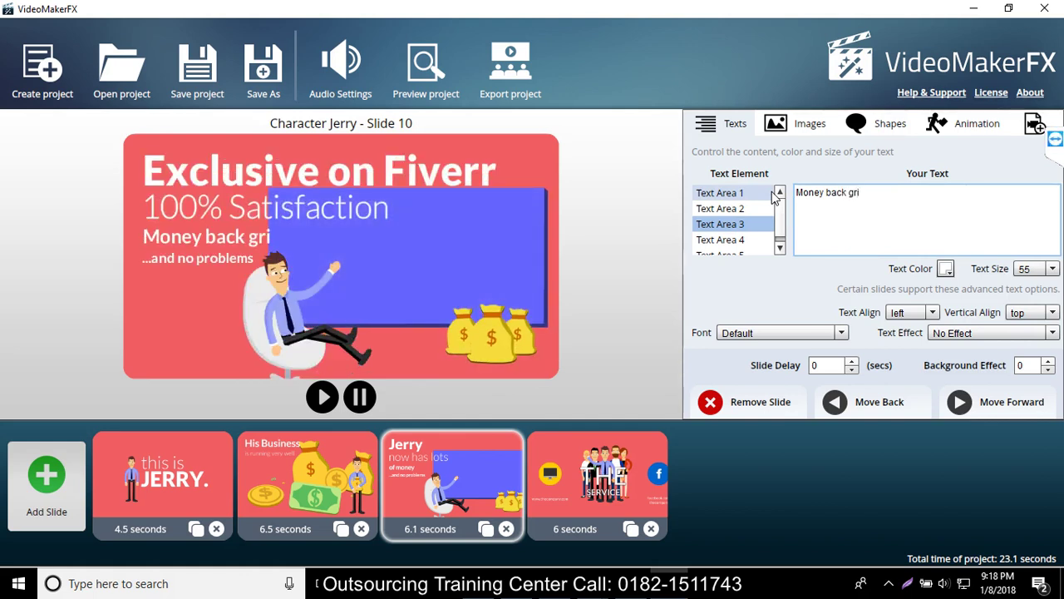
pyautogui.write(' grunt')
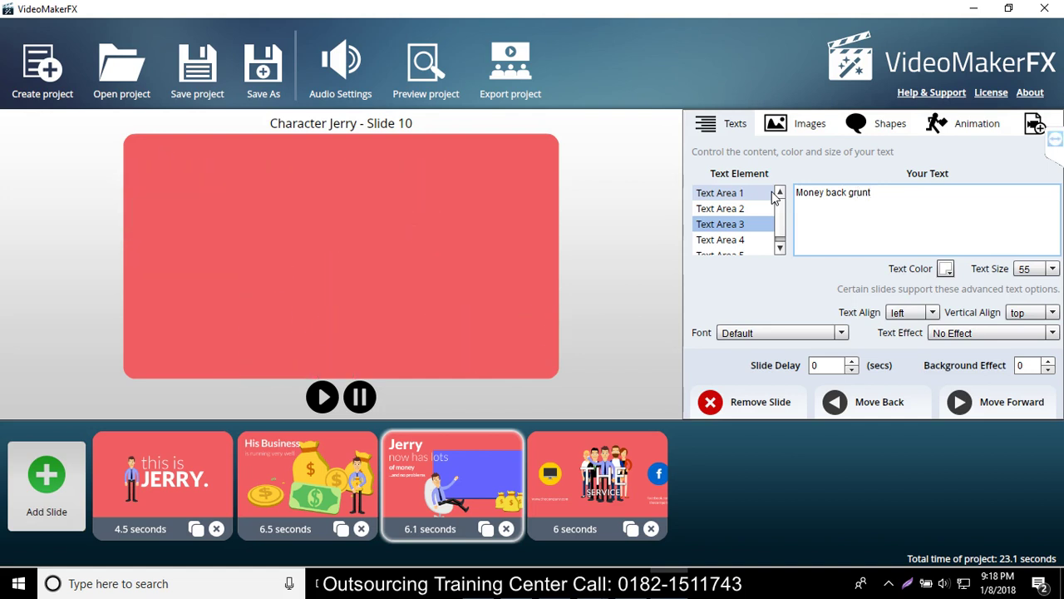
pyautogui.write('ree')
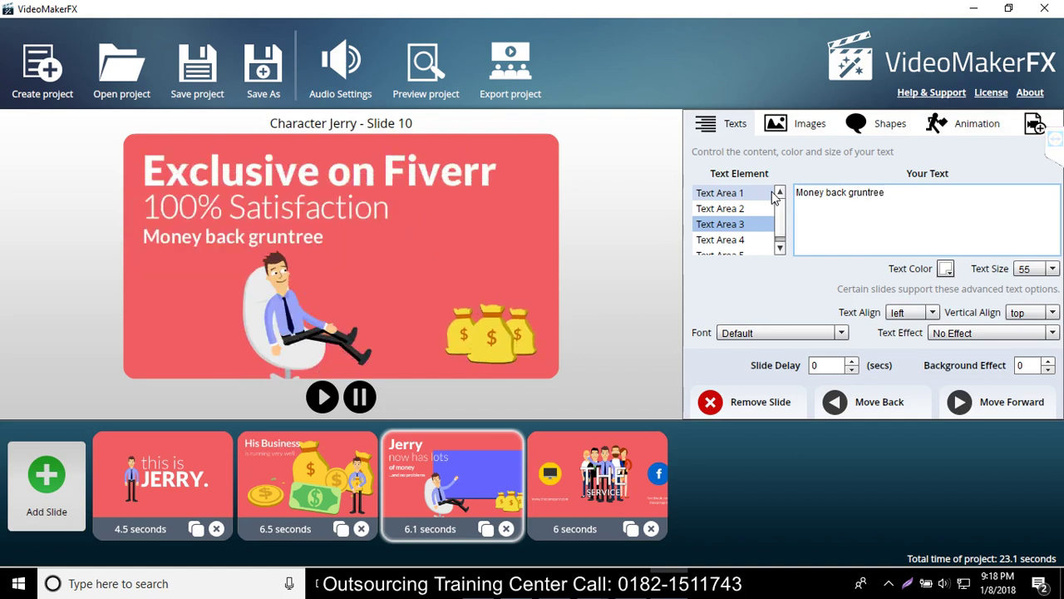
# Step: Delete the text "...and no problems" from Text Area 4 of Slide 10 and select Text Area 5
pyautogui.click(732, 239)
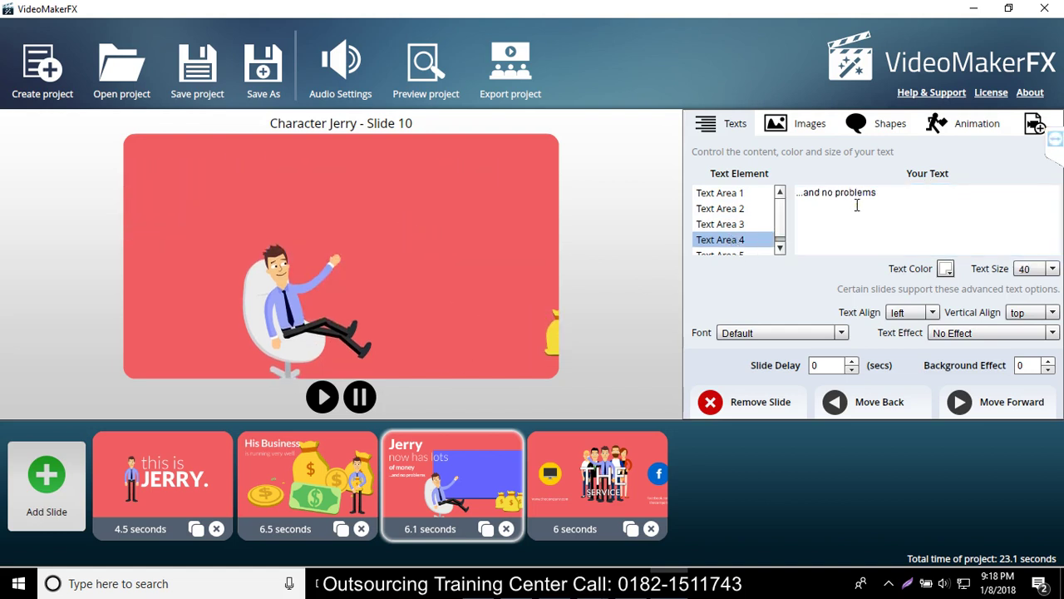
pyautogui.moveTo(855, 202); pyautogui.dragTo(712, 186)
pyautogui.press('BackSpace')
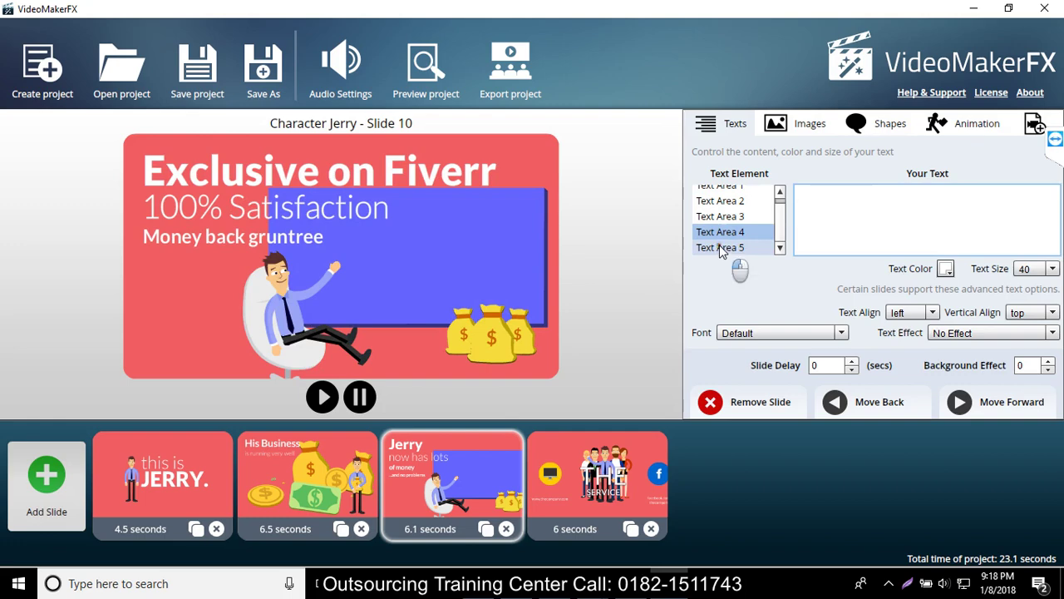
pyautogui.click(717, 248)
# Step: Load the balloon picture "image-slider-2.jpg" from Downloads into Image Area 1 of Slide 10
pyautogui.click(796, 125)
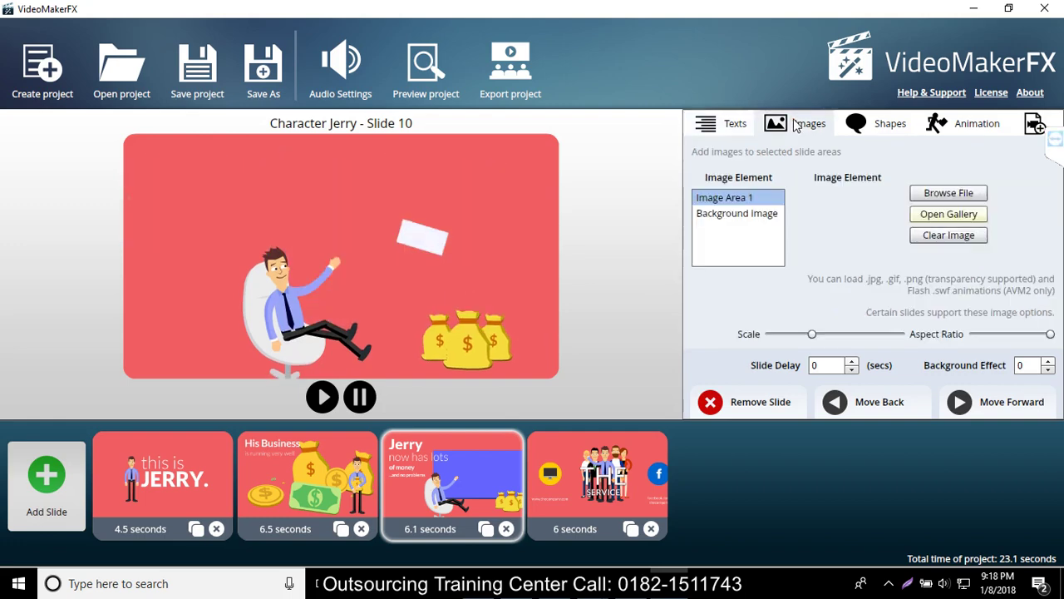
pyautogui.click(766, 216)
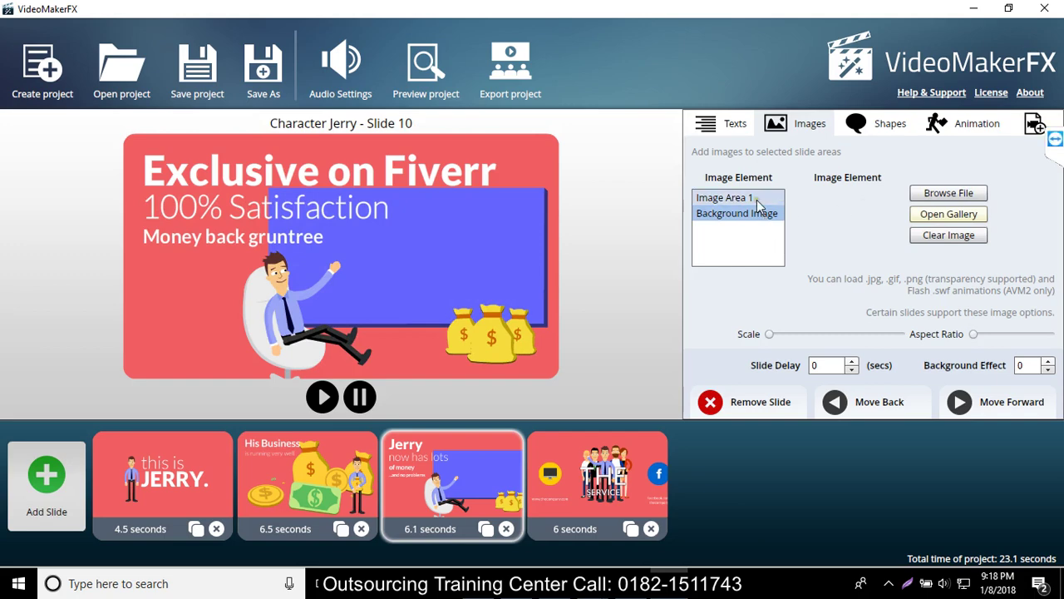
pyautogui.click(754, 199)
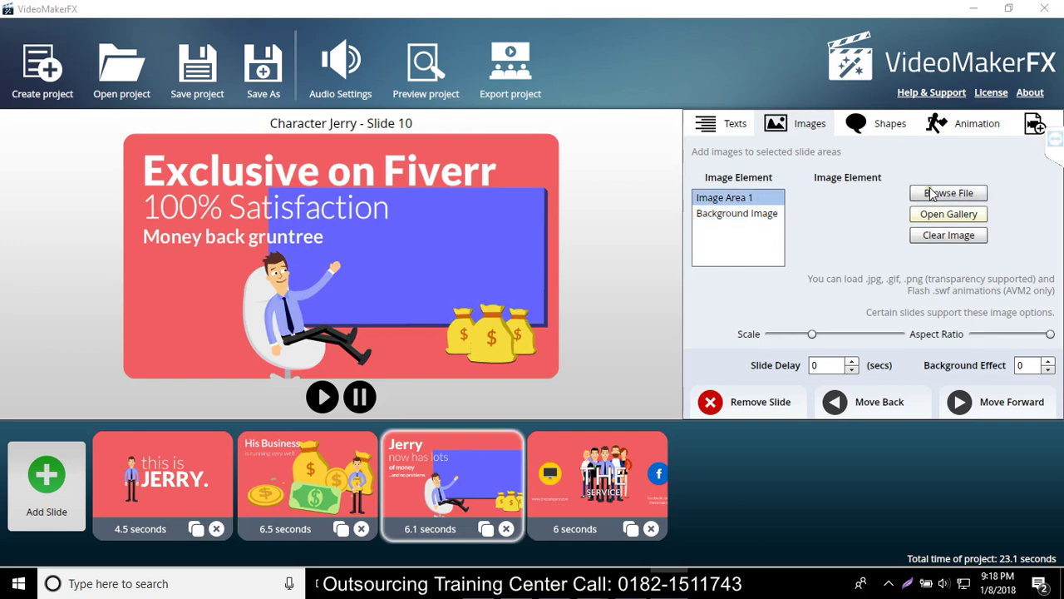
pyautogui.click(931, 193)
pyautogui.scroll(-2, 434, 295)
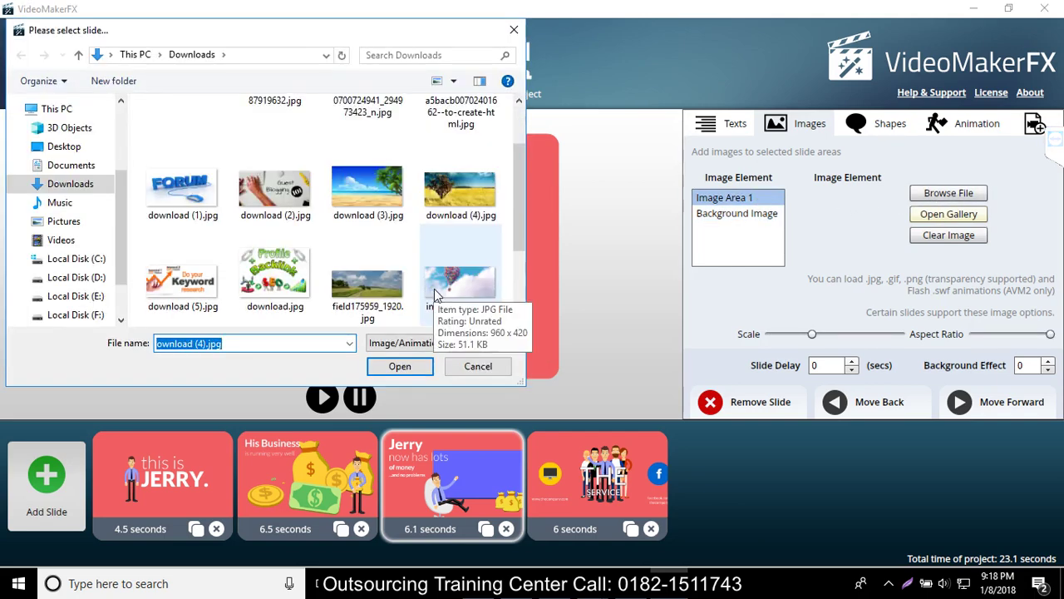
pyautogui.scroll(-1, 434, 294)
pyautogui.doubleClick(449, 189)
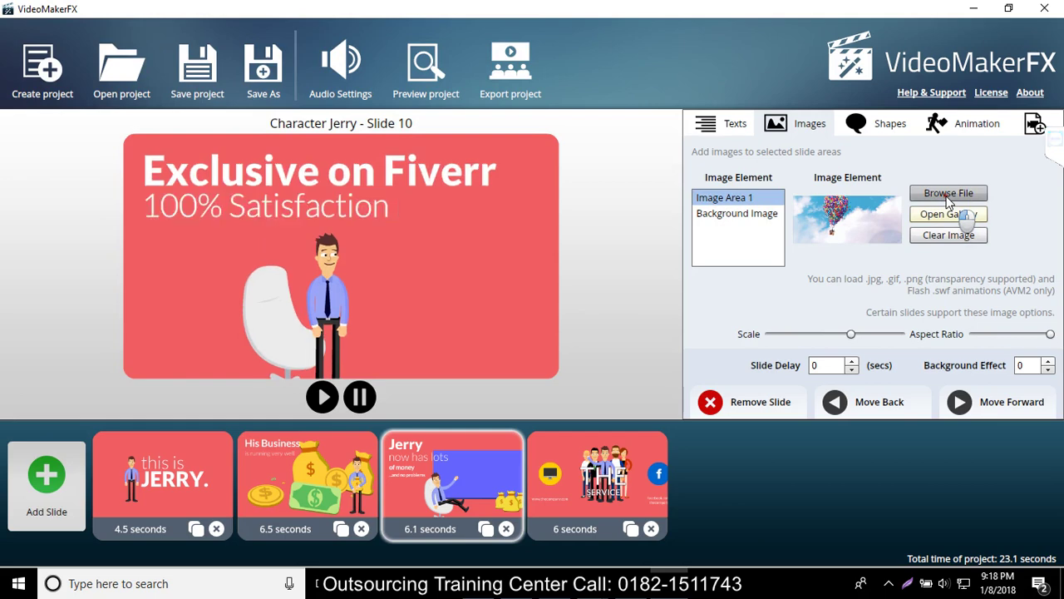
# Step: Replace the picture in Image Area 1 of Slide 10 with the Keyword Research image "514693-16XVel1487919632.jpg" from Downloads
pyautogui.click(948, 196)
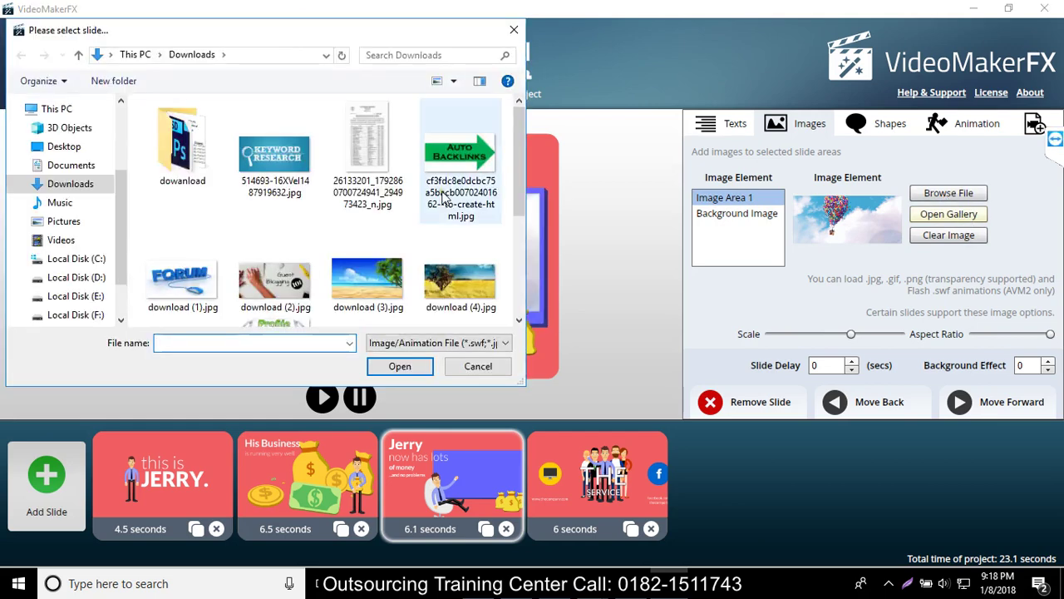
pyautogui.doubleClick(275, 167)
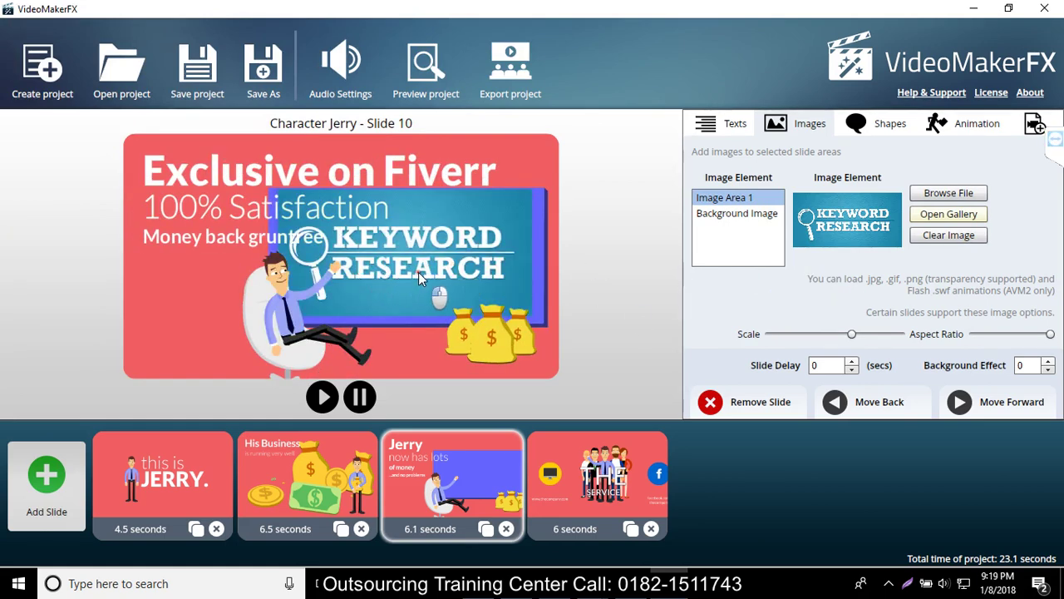
# Step: Set the background image of Slide 10 to the balloon picture "image-slider-2.jpg" from Downloads
pyautogui.click(721, 212)
pyautogui.click(948, 193)
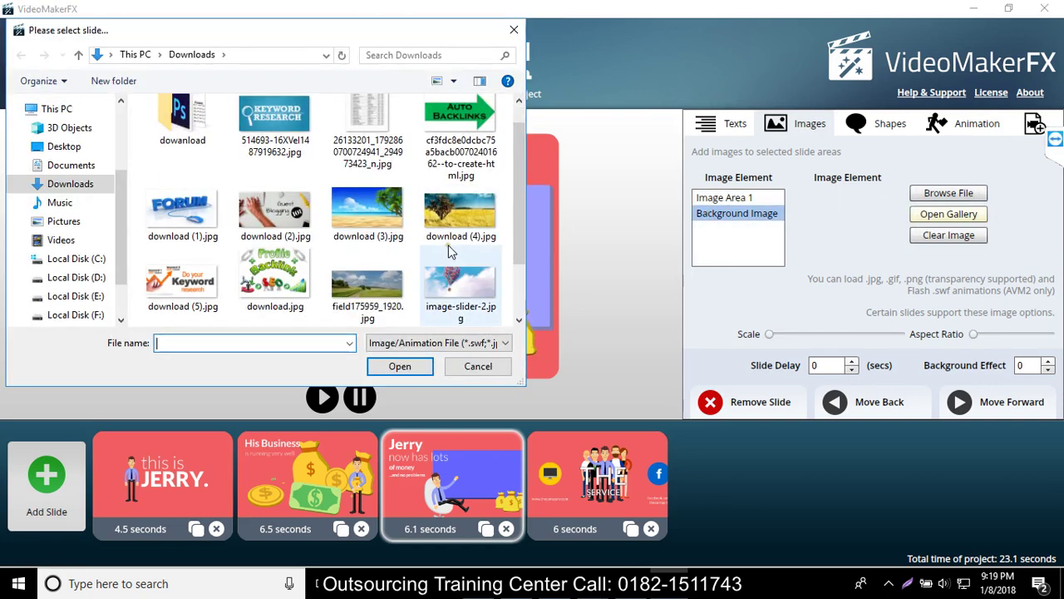
pyautogui.doubleClick(453, 270)
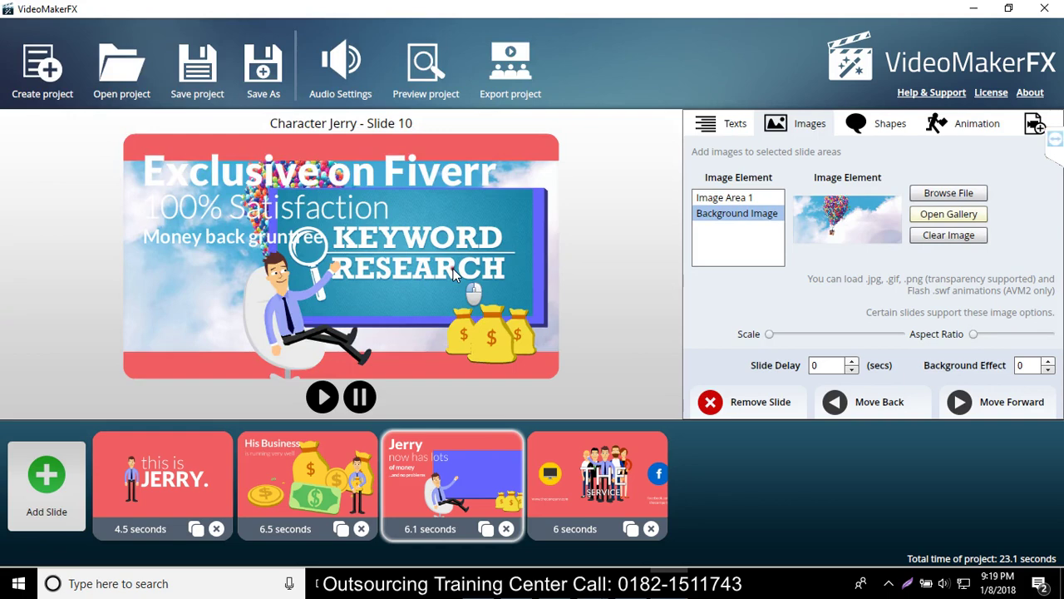
# Step: Change the background image of Slide 10 to "field175959_1920.jpg" from Downloads, then open Slide 11
pyautogui.click(948, 192)
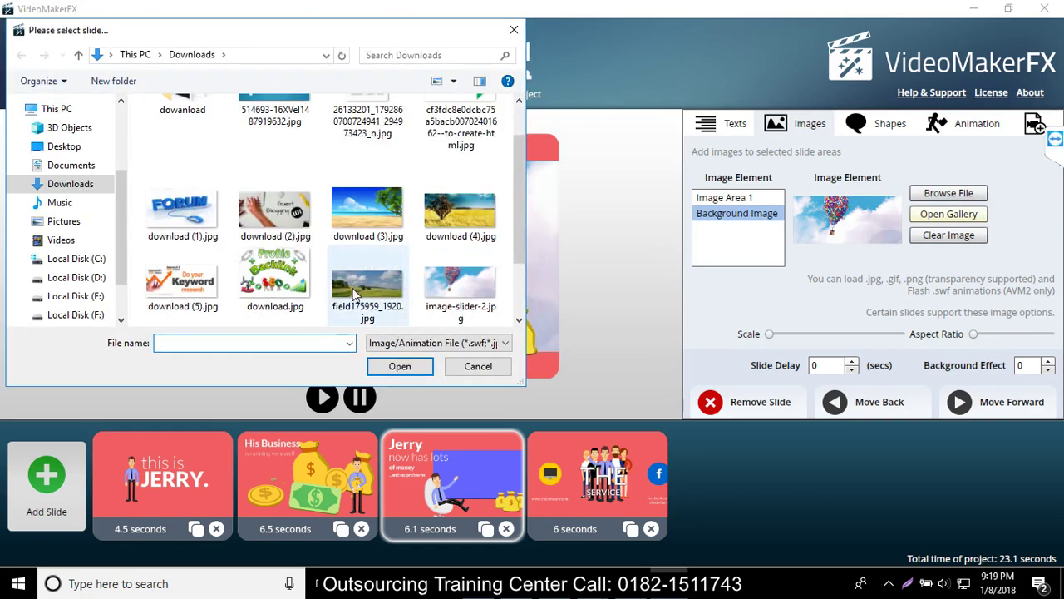
pyautogui.doubleClick(355, 290)
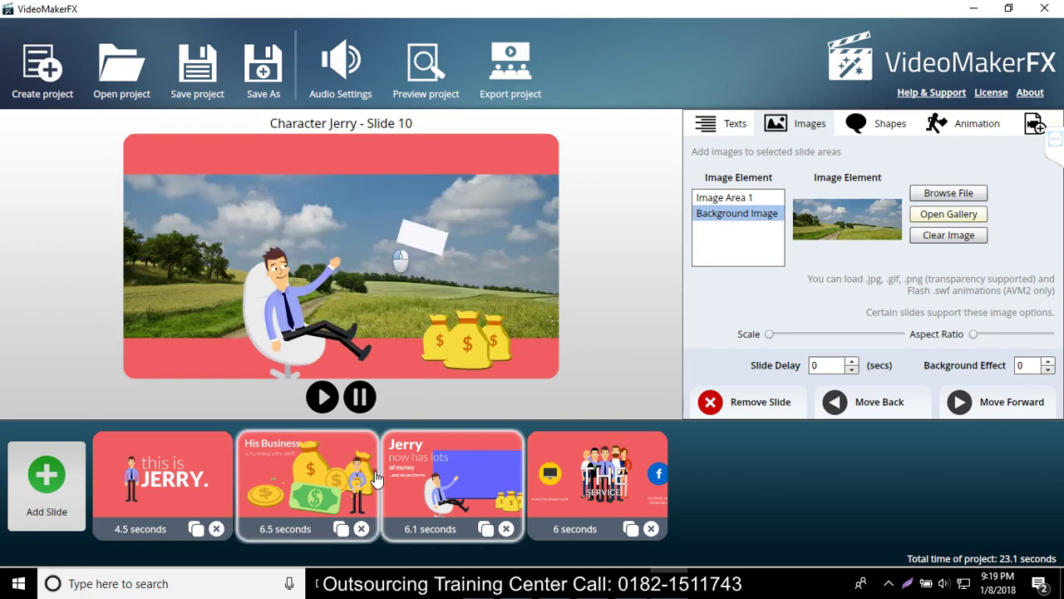
pyautogui.click(625, 488)
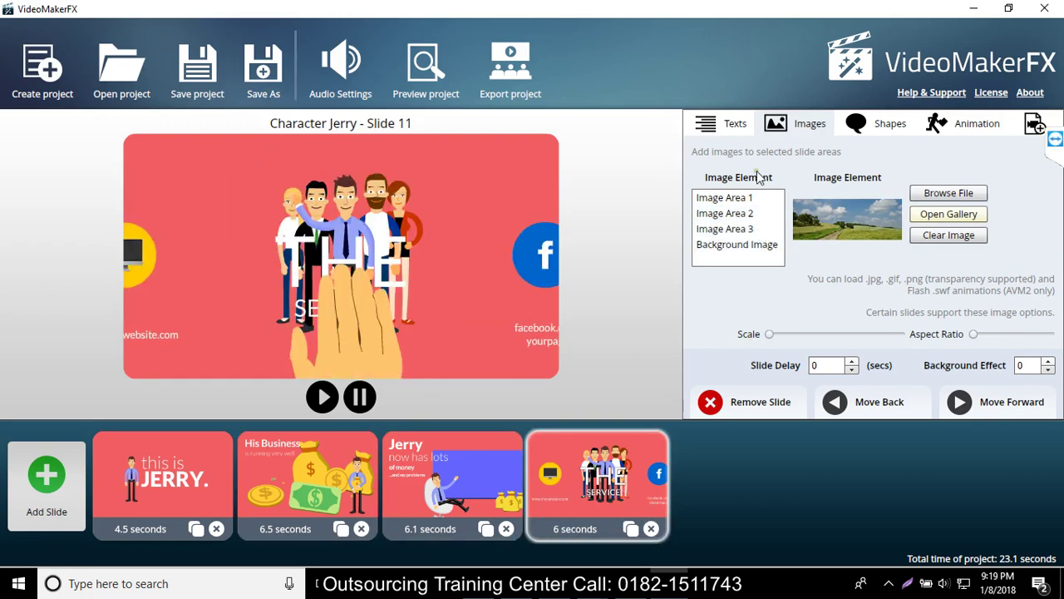
# Step: Replace the text in Text Area 1 of Slide 11 with "I have a", cutting out the extra word "strong"
pyautogui.click(736, 123)
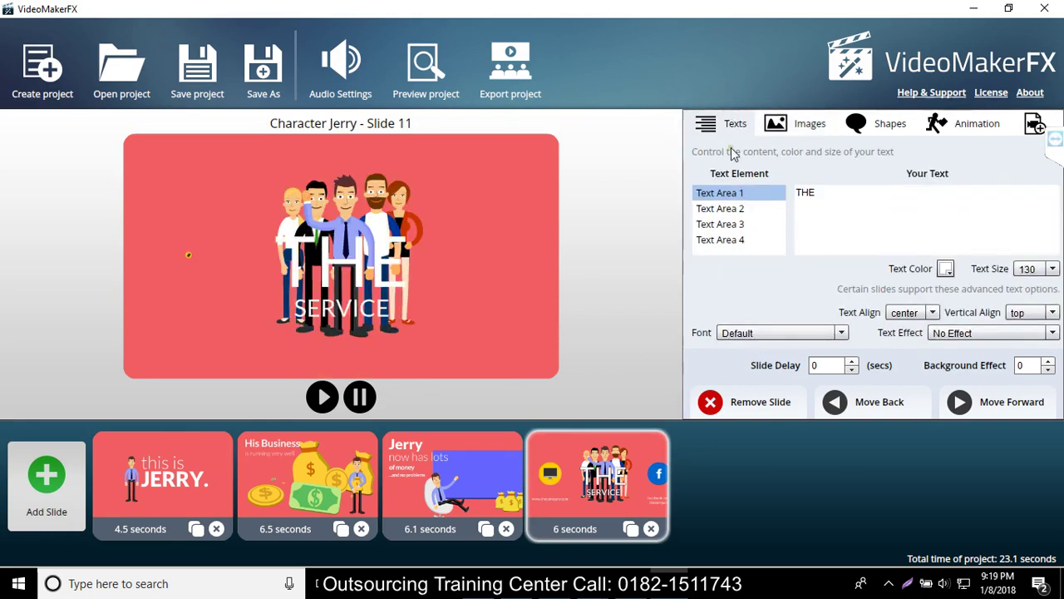
pyautogui.click(824, 195)
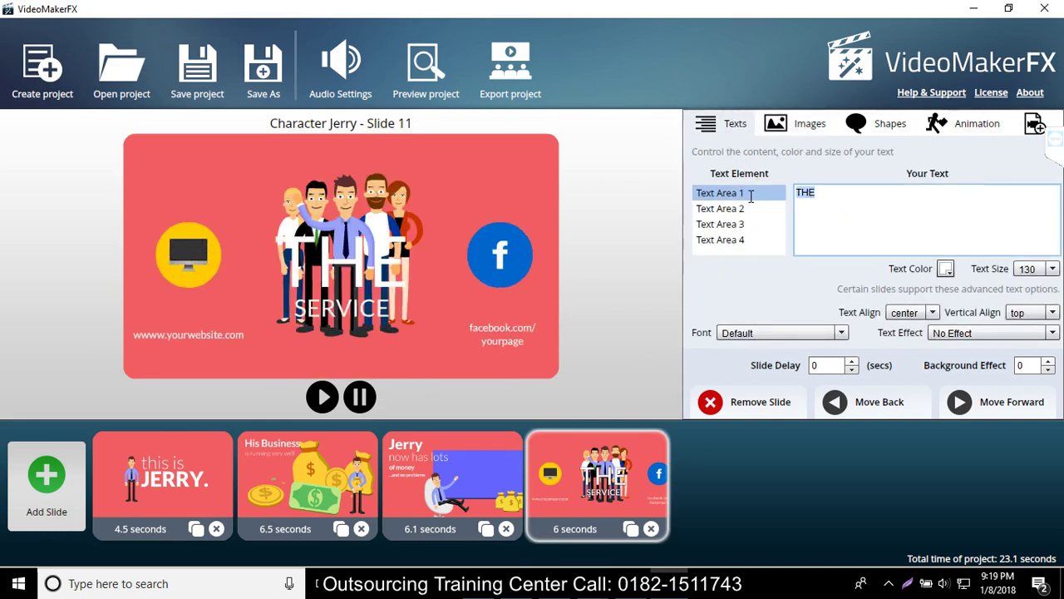
pyautogui.press('BackSpace')
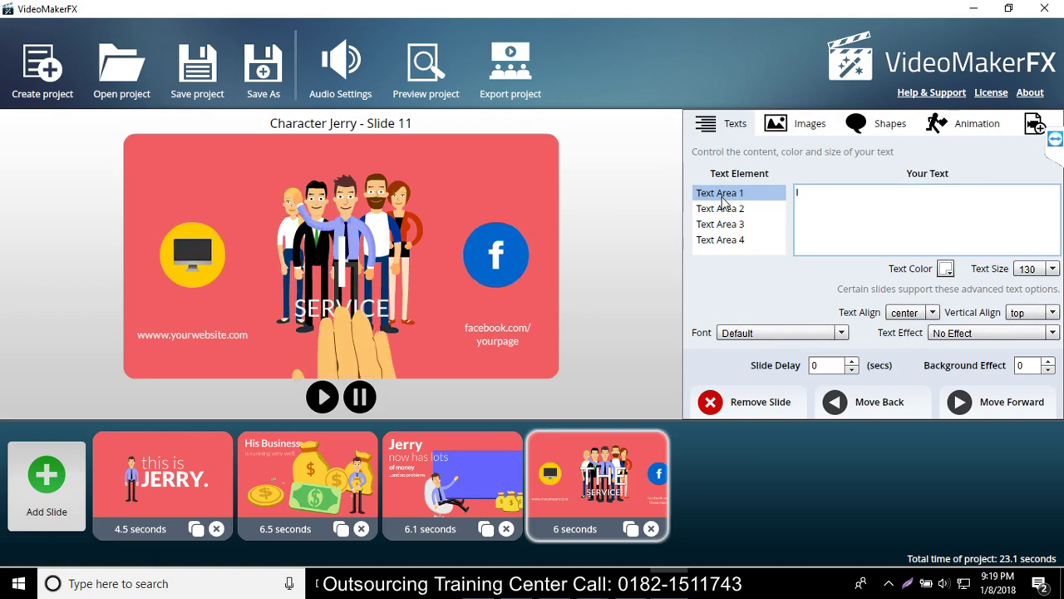
pyautogui.write('have a s')
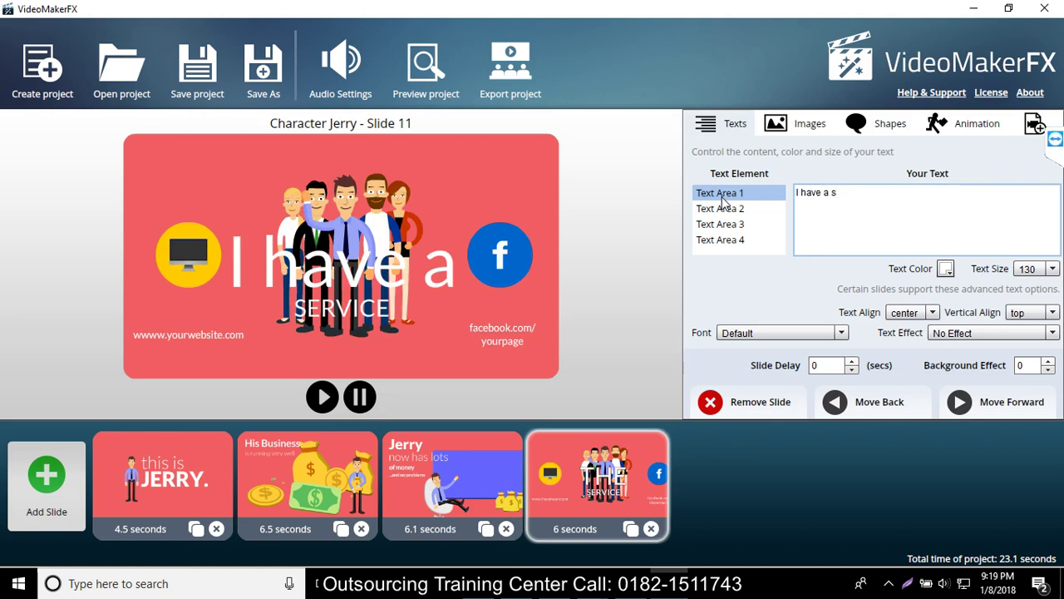
pyautogui.write('trong')
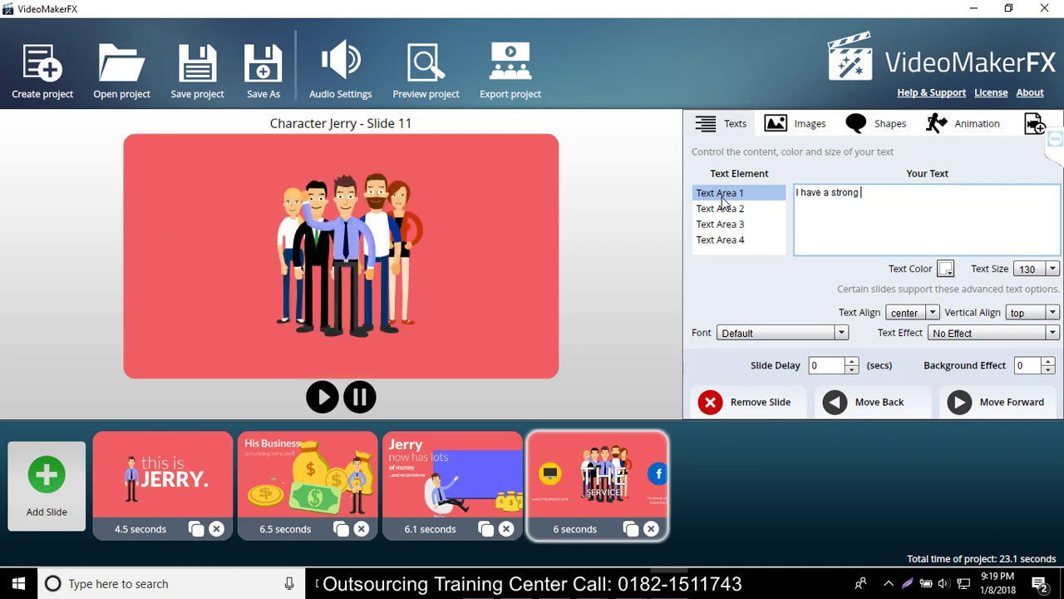
pyautogui.doubleClick(844, 192)
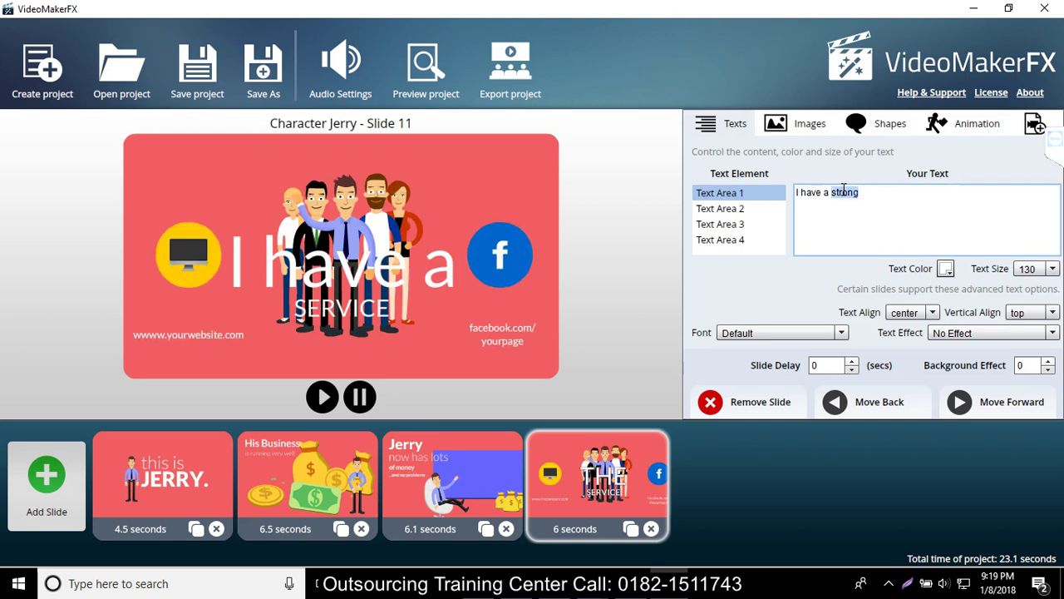
# Step: Set Text Area 2 of Slide 11 to "strong team" and check the contents of Text Areas 3 and 4
pyautogui.click(757, 210)
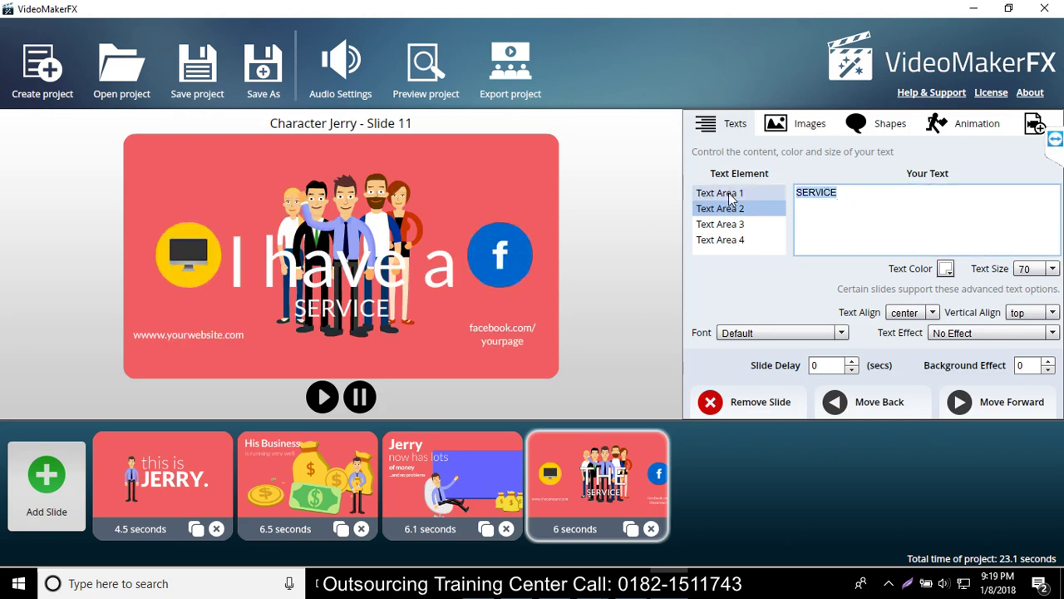
pyautogui.write('team')
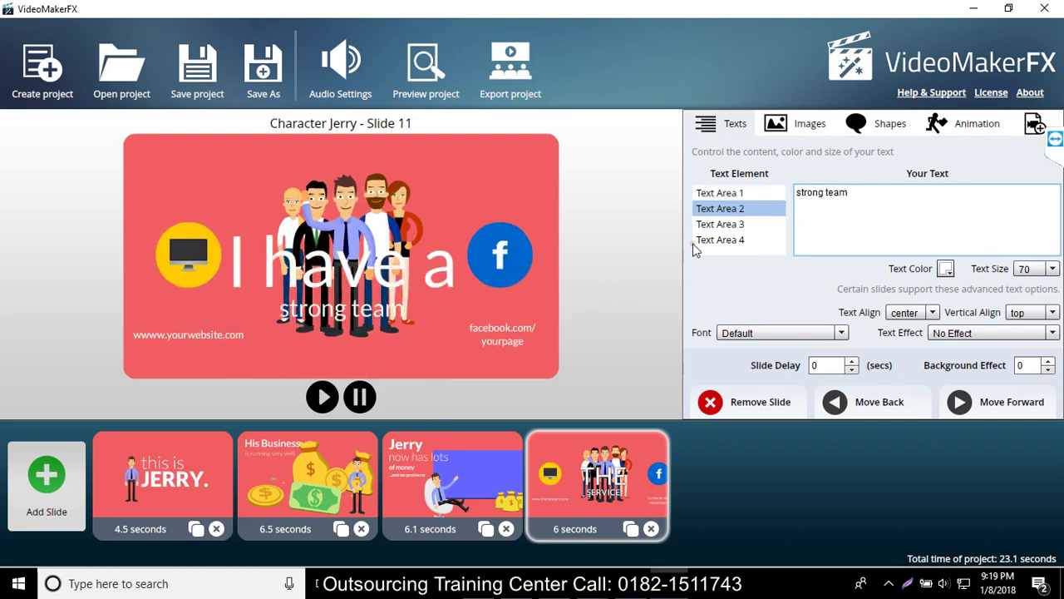
pyautogui.click(717, 224)
pyautogui.click(717, 240)
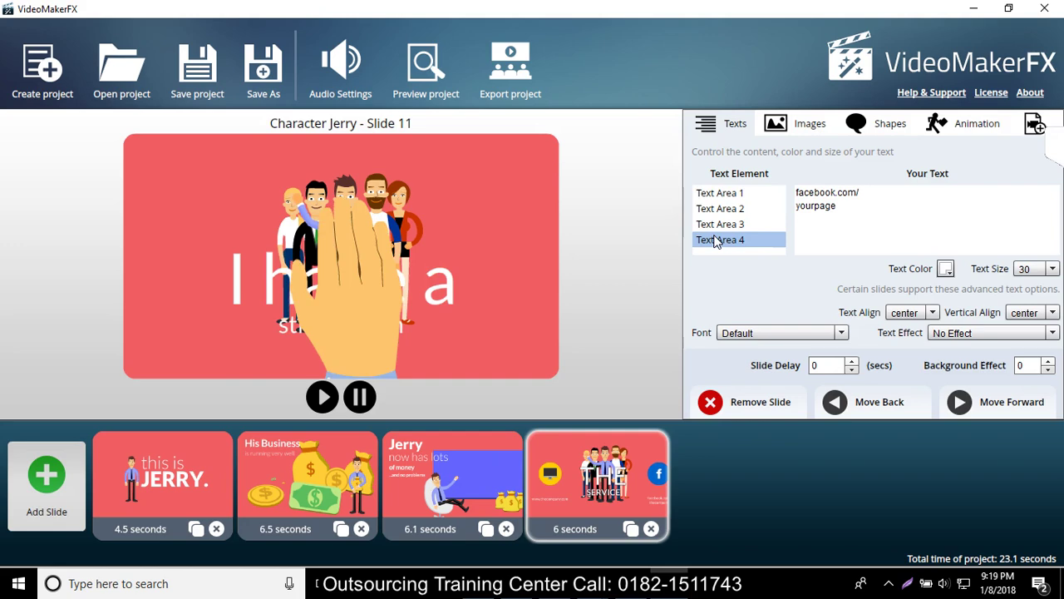
# Step: Load the picture "field175959_1920.jpg" from Downloads into Image Area 1 of Slide 11
pyautogui.click(787, 133)
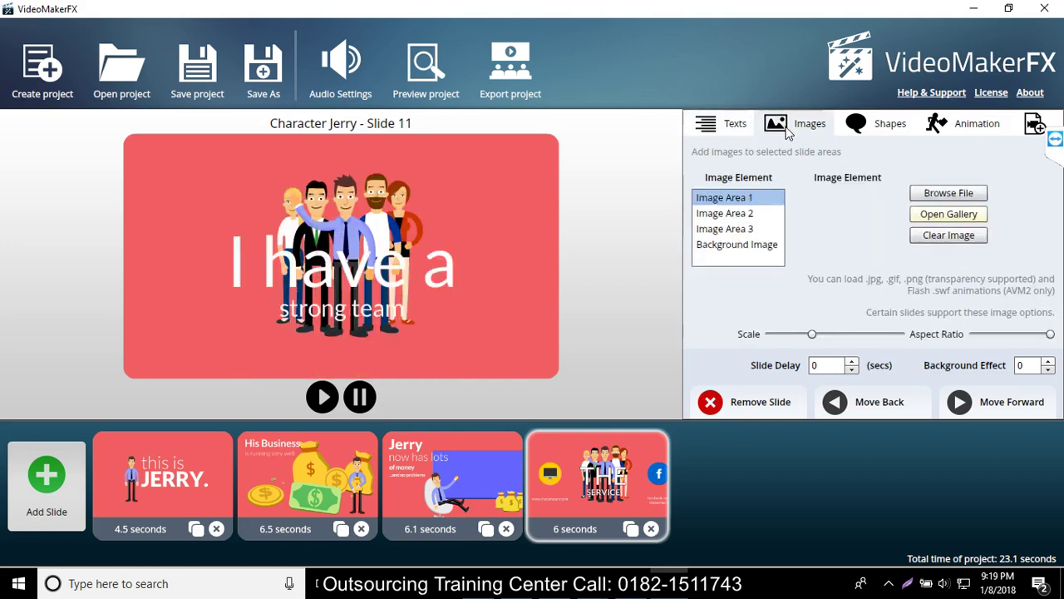
pyautogui.click(965, 198)
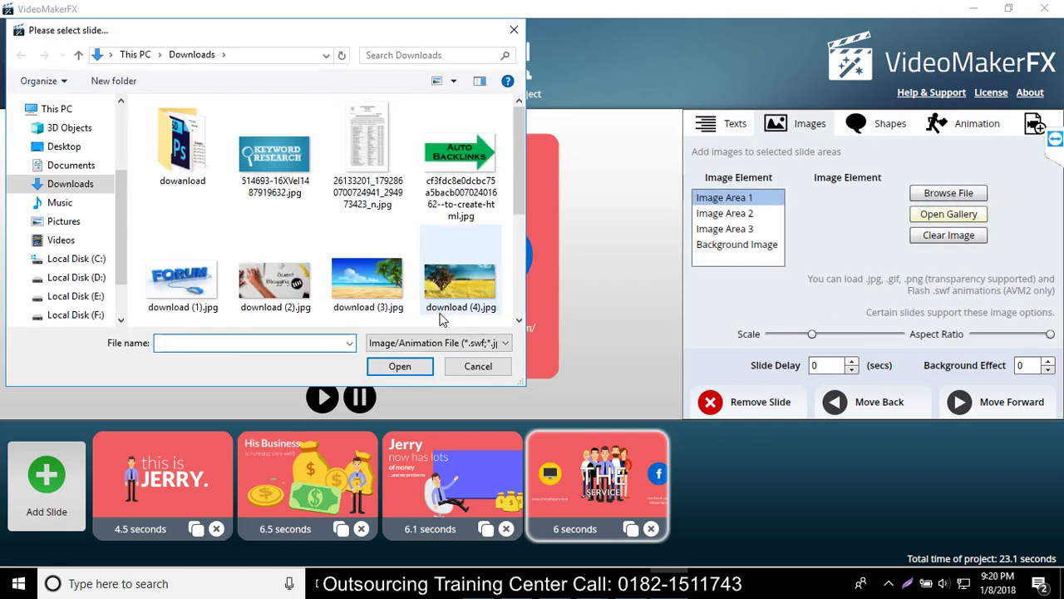
pyautogui.scroll(-5, 443, 242)
pyautogui.doubleClick(371, 198)
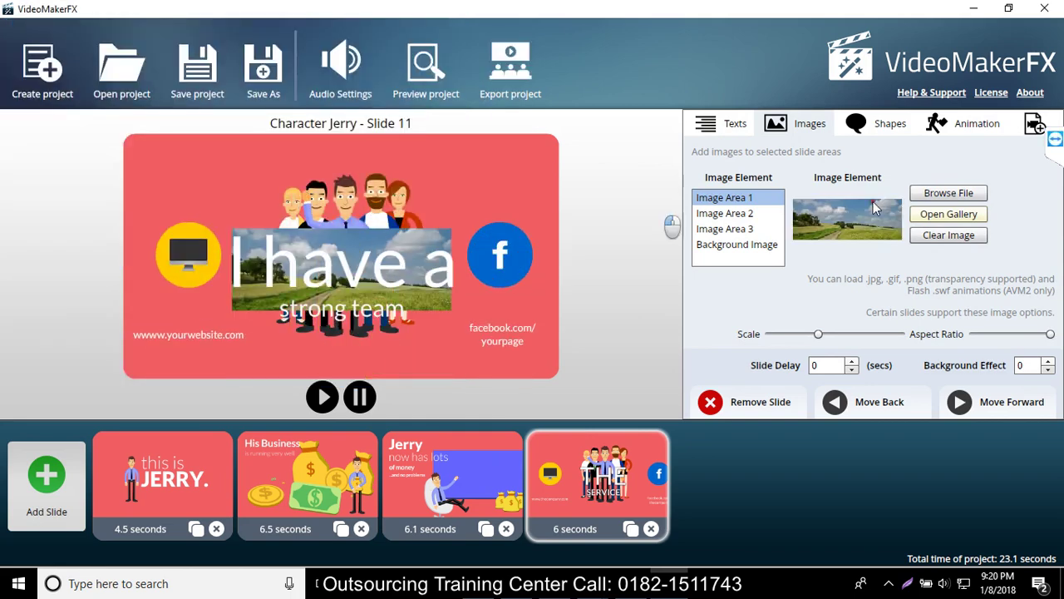
# Step: Check the other image areas of Slide 11 and clear the picture from Image Area 1
pyautogui.click(742, 216)
pyautogui.click(742, 198)
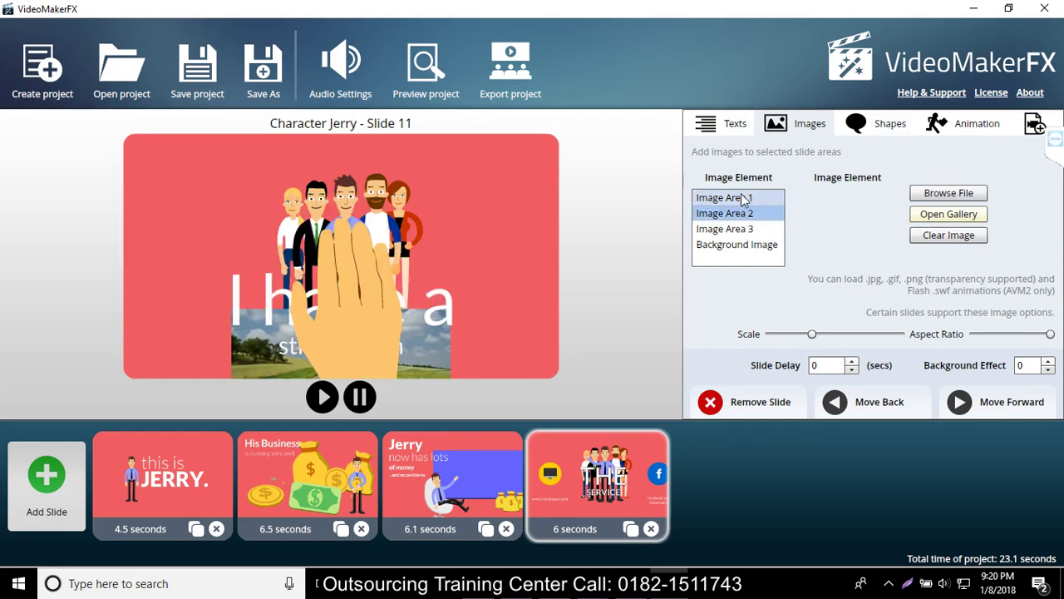
pyautogui.click(743, 213)
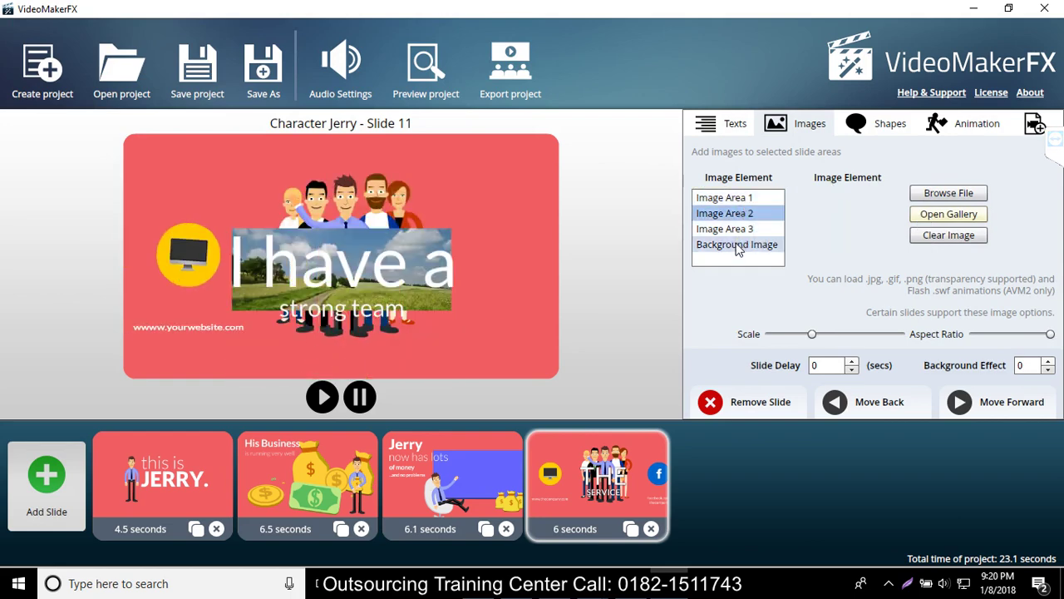
pyautogui.click(707, 244)
pyautogui.click(709, 198)
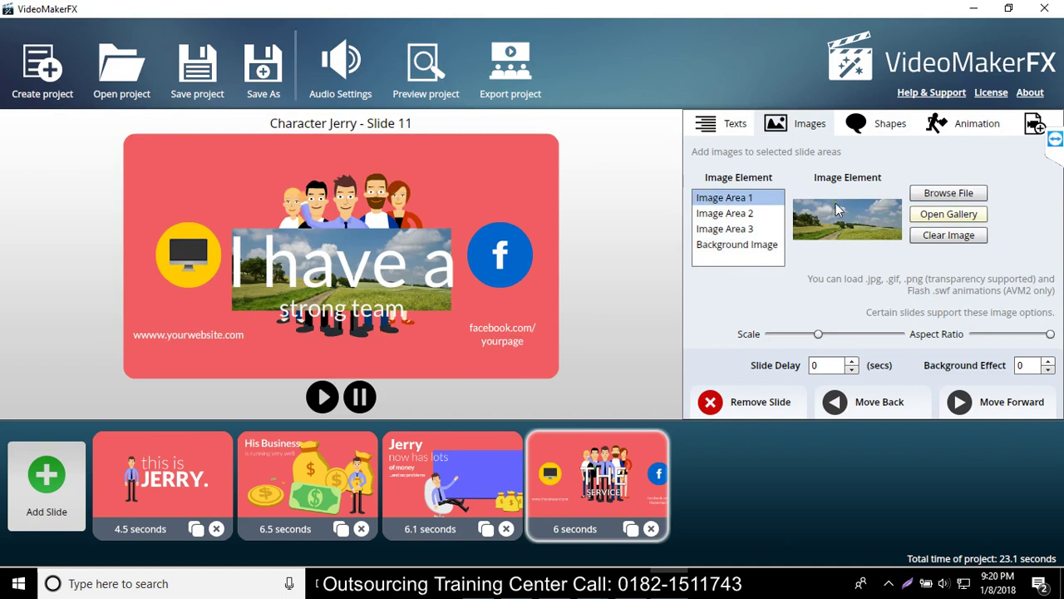
pyautogui.click(944, 235)
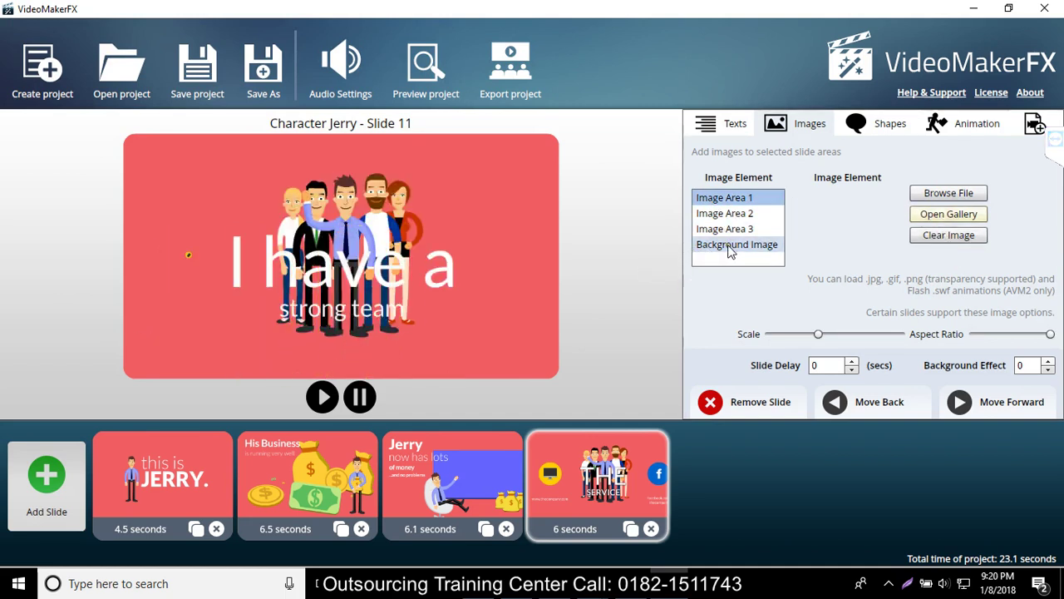
# Step: Set the background image of Slide 11 to "field175959_1920.jpg" from Downloads
pyautogui.click(729, 247)
pyautogui.click(939, 193)
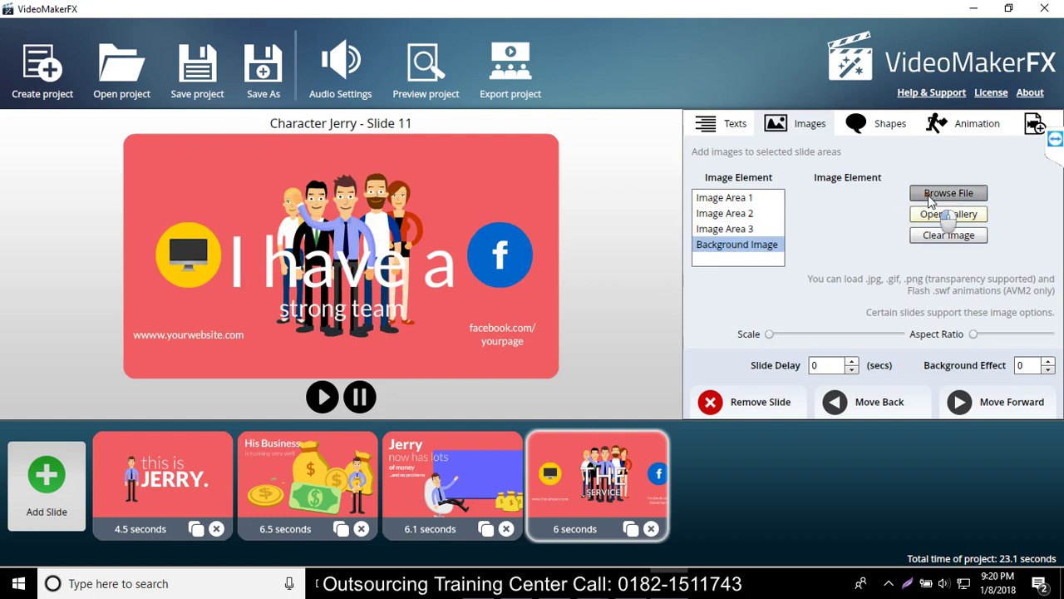
pyautogui.scroll(-5, 366, 266)
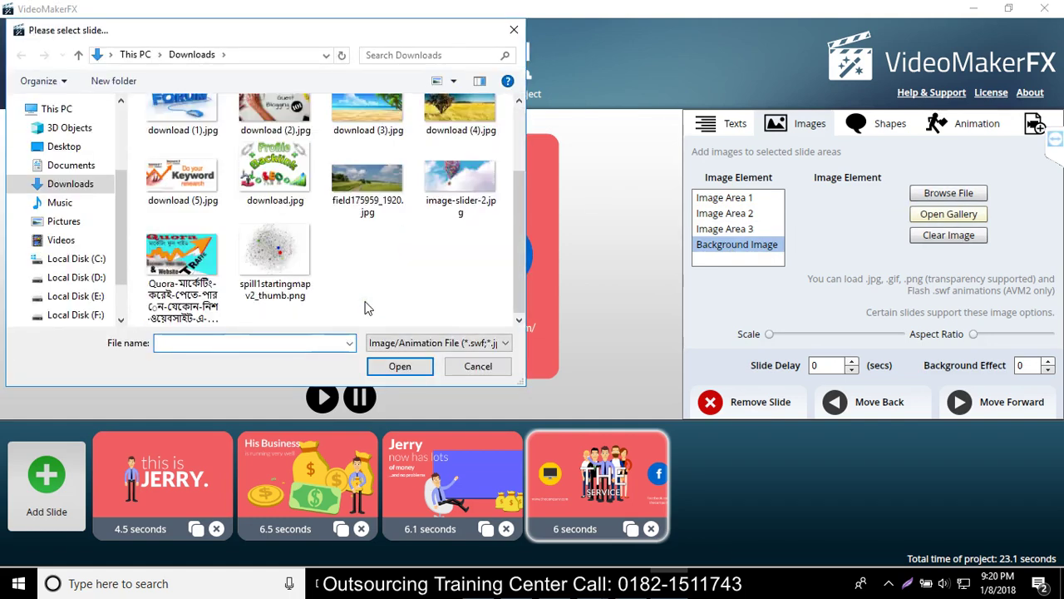
pyautogui.doubleClick(376, 192)
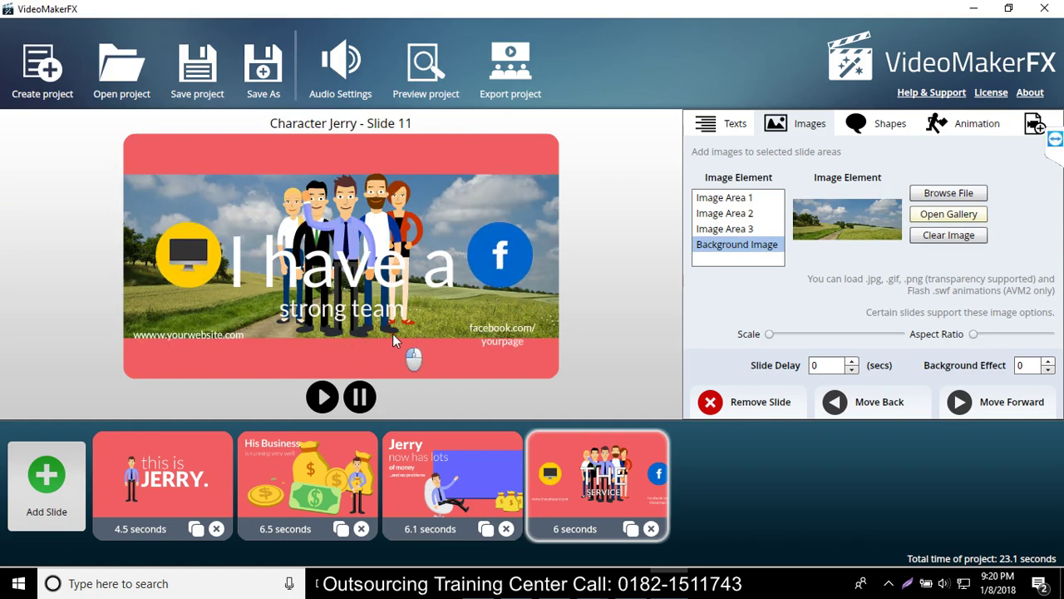
pyautogui.click(722, 229)
# Step: Replace the website address in Text Area 3 of Slide 11 with "Order Now"
pyautogui.click(720, 126)
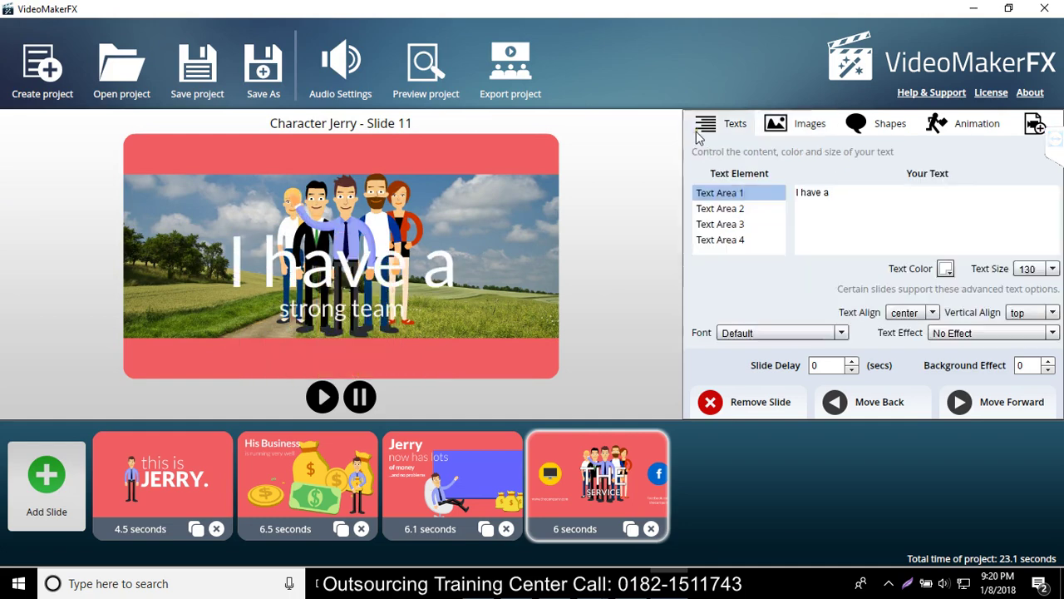
pyautogui.click(721, 209)
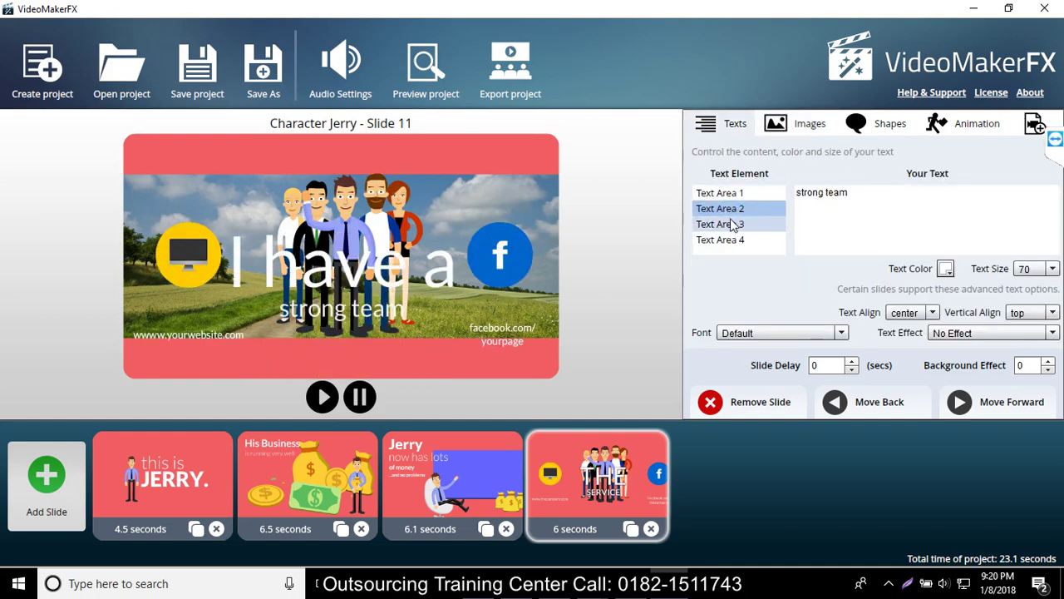
pyautogui.click(732, 225)
pyautogui.moveTo(914, 200); pyautogui.dragTo(791, 199)
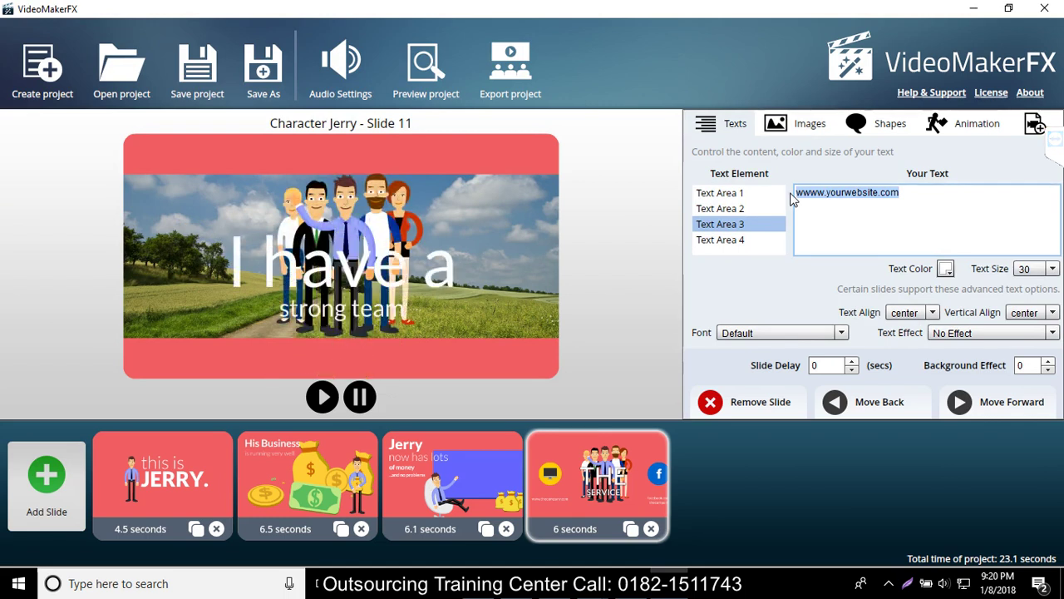
pyautogui.write('F')
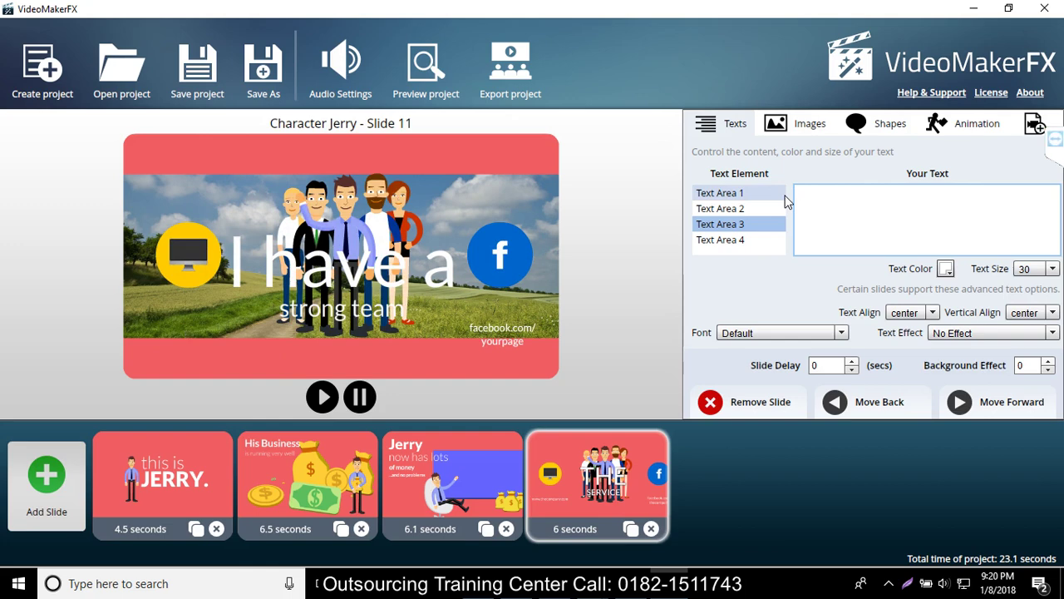
pyautogui.write('Five')
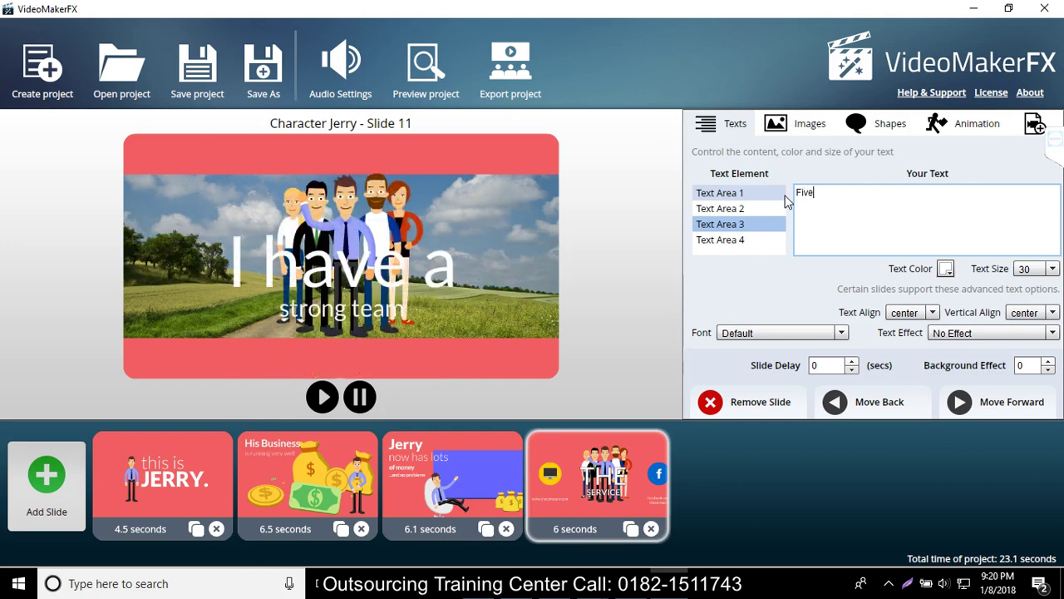
pyautogui.press('BackSpace')
pyautogui.press('BackSpace')
pyautogui.press('BackSpace')
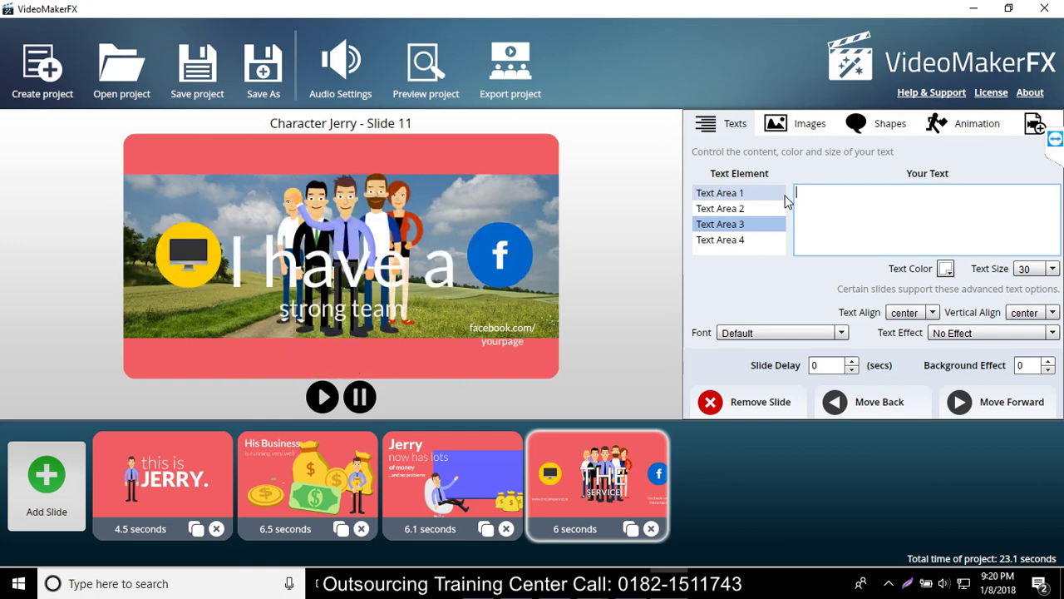
pyautogui.write('0rder')
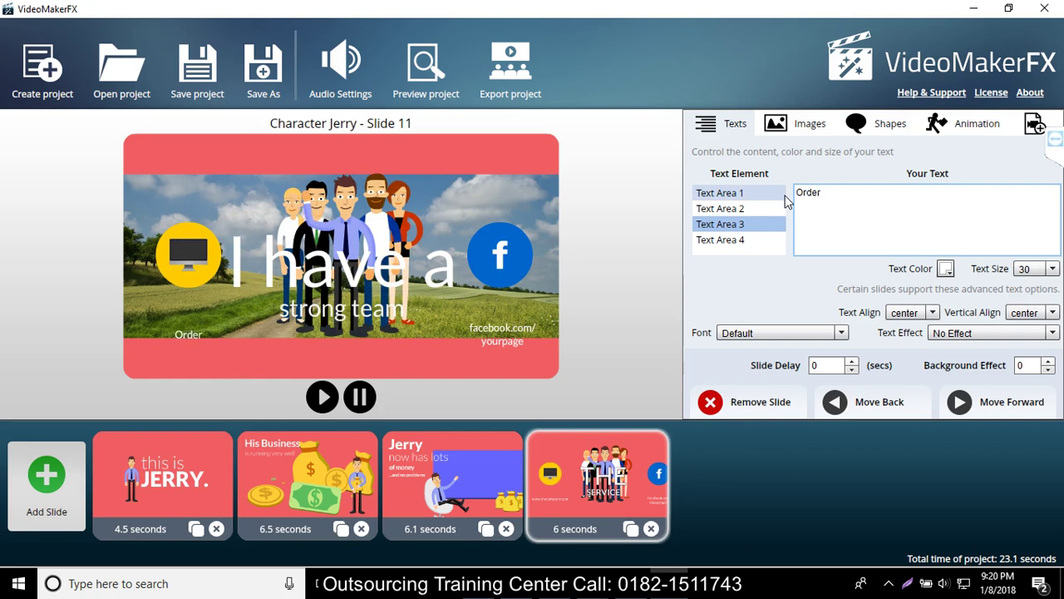
pyautogui.write(' n')
pyautogui.press('BackSpace')
pyautogui.write('Now')
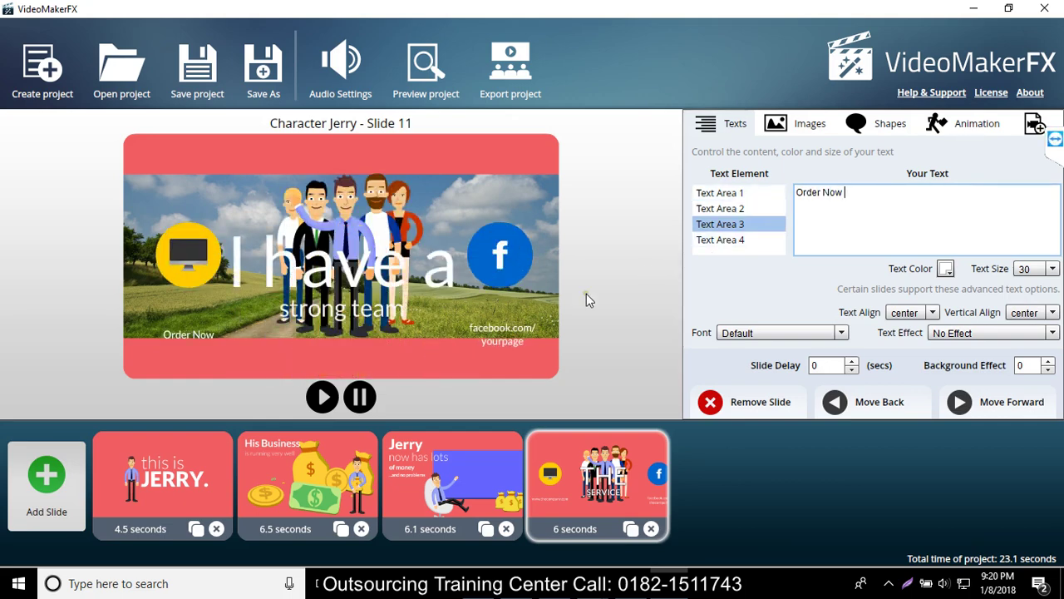
# Step: Replace the Facebook page text in Text Area 4 of Slide 11 with "we connect socialy"
pyautogui.click(740, 240)
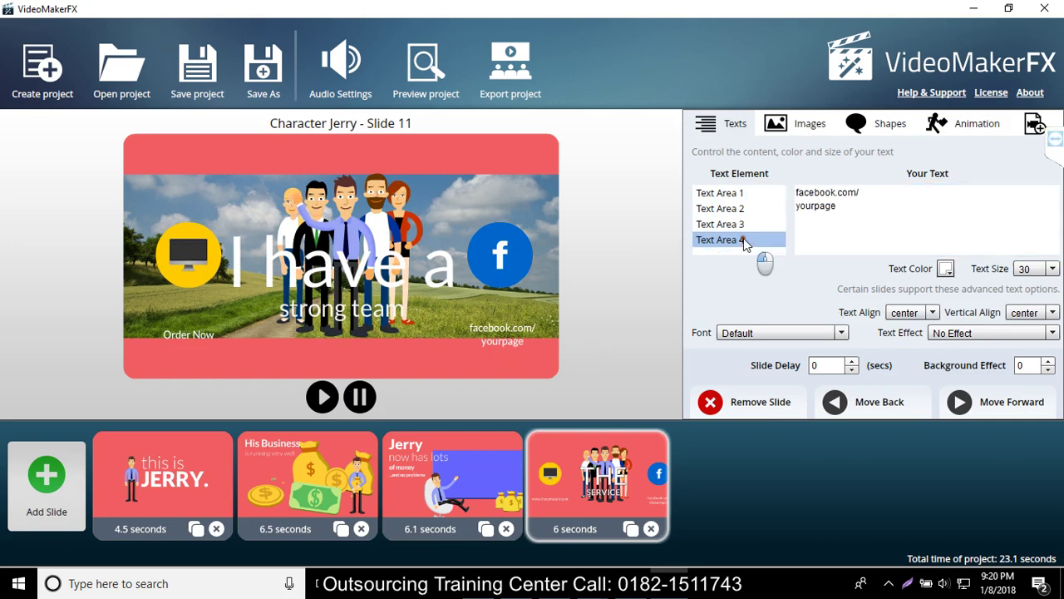
pyautogui.moveTo(879, 237); pyautogui.dragTo(646, 100)
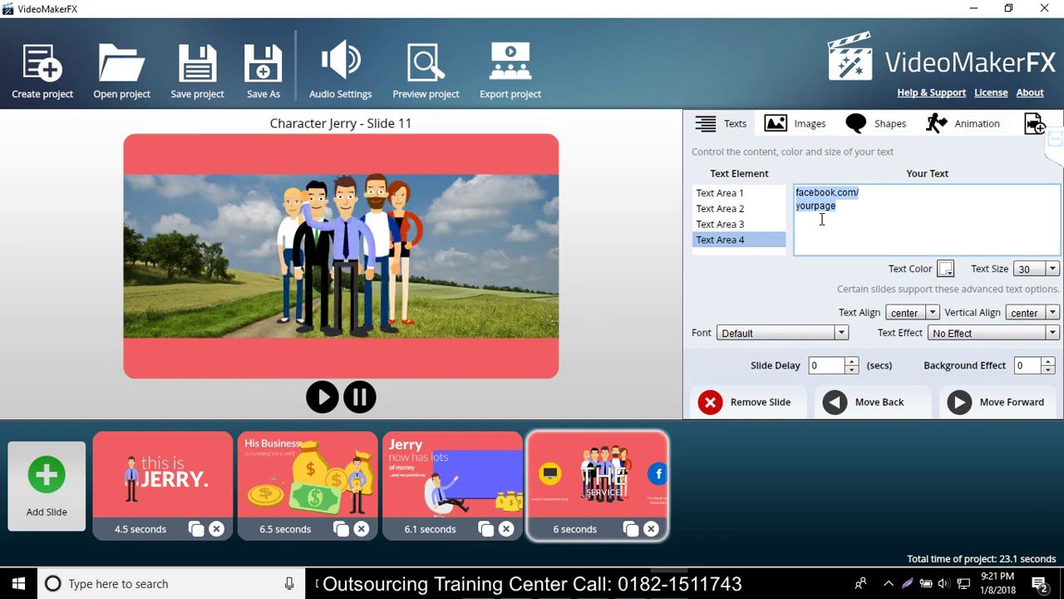
pyautogui.write('we c')
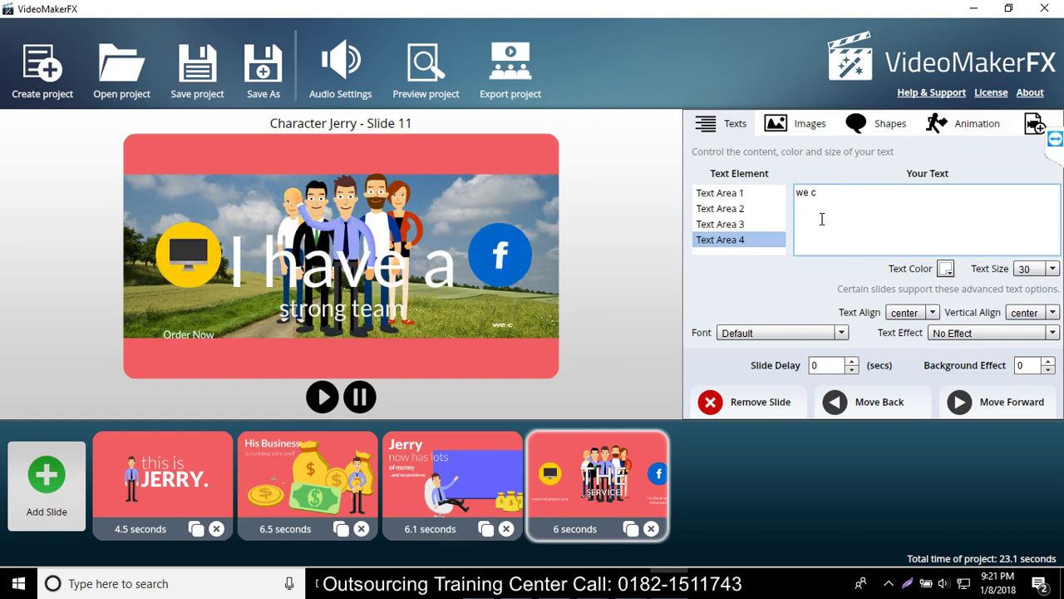
pyautogui.write('onne')
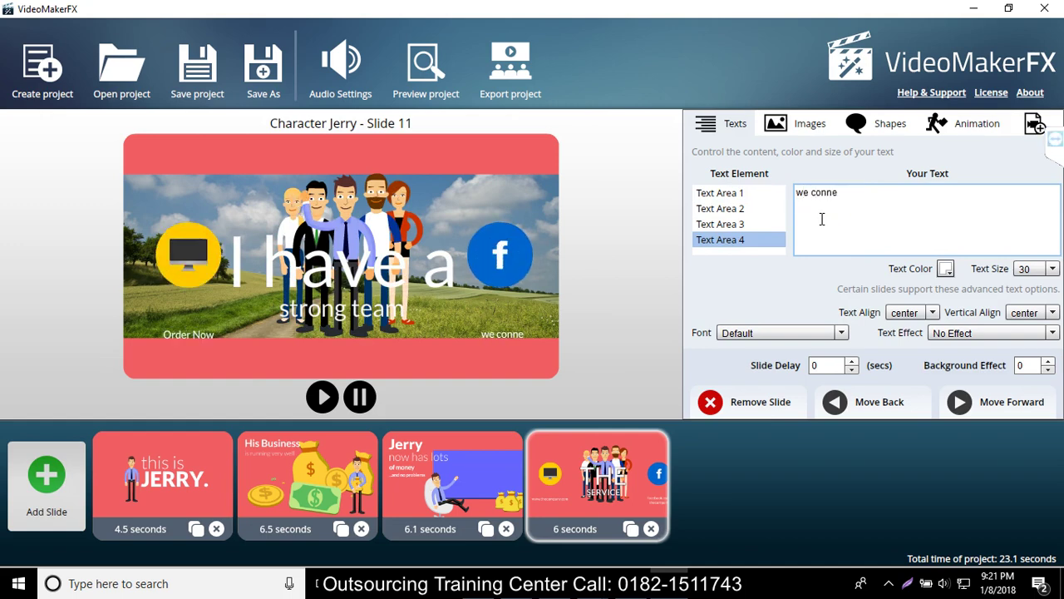
pyautogui.write('ct so')
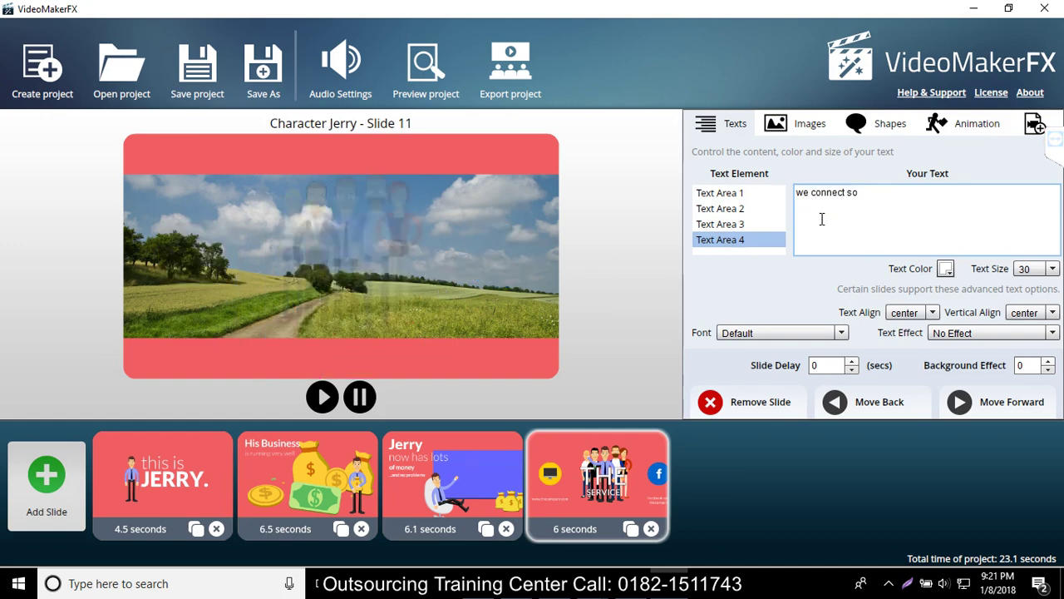
pyautogui.write('cial')
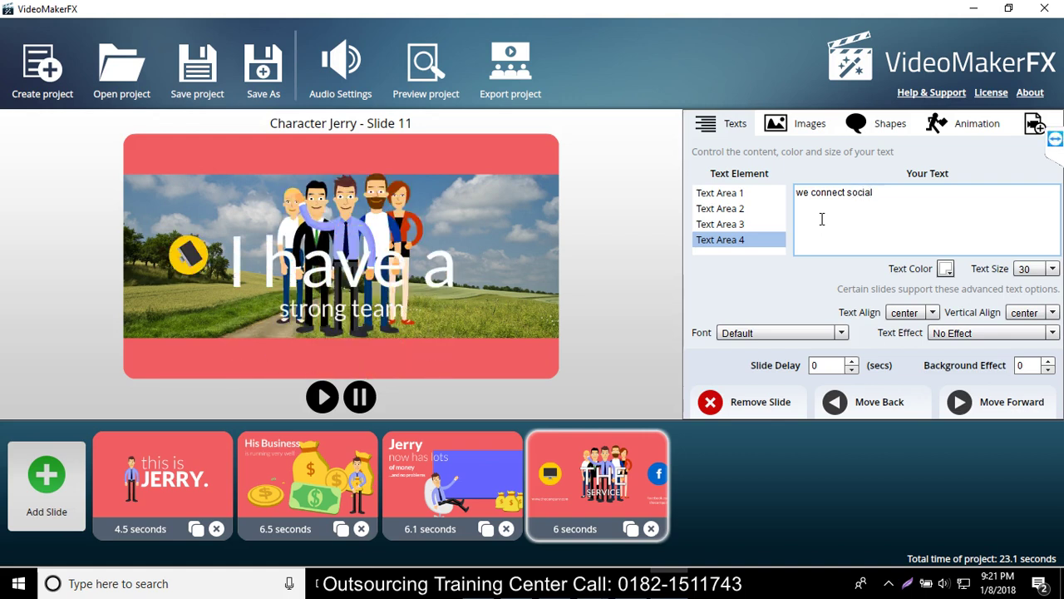
pyautogui.write('y')
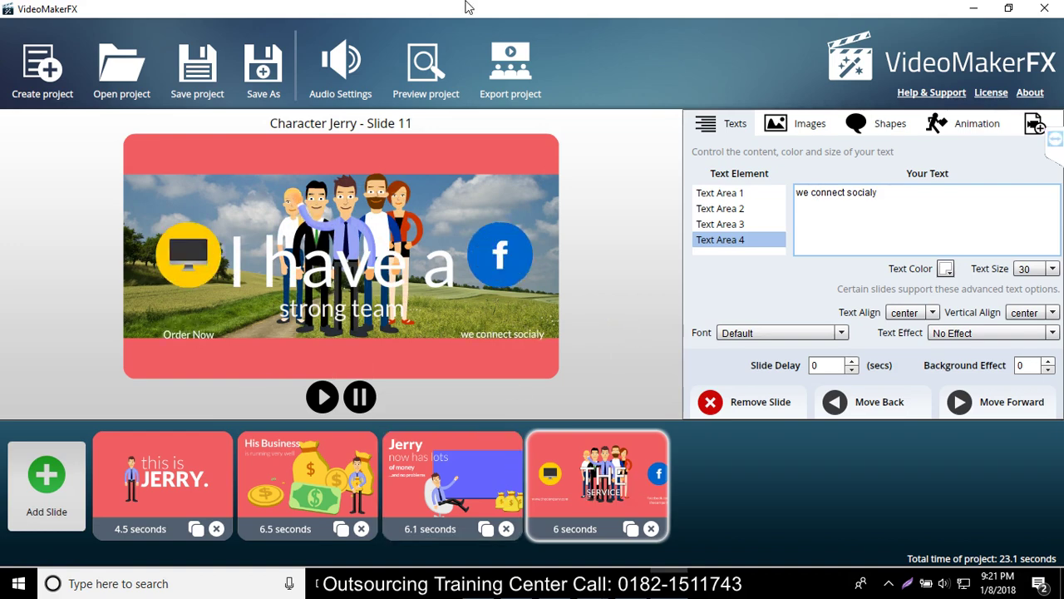
# Step: Enable the first music track in the project's audio settings and preview "A Better Day.mp3"
pyautogui.click(345, 80)
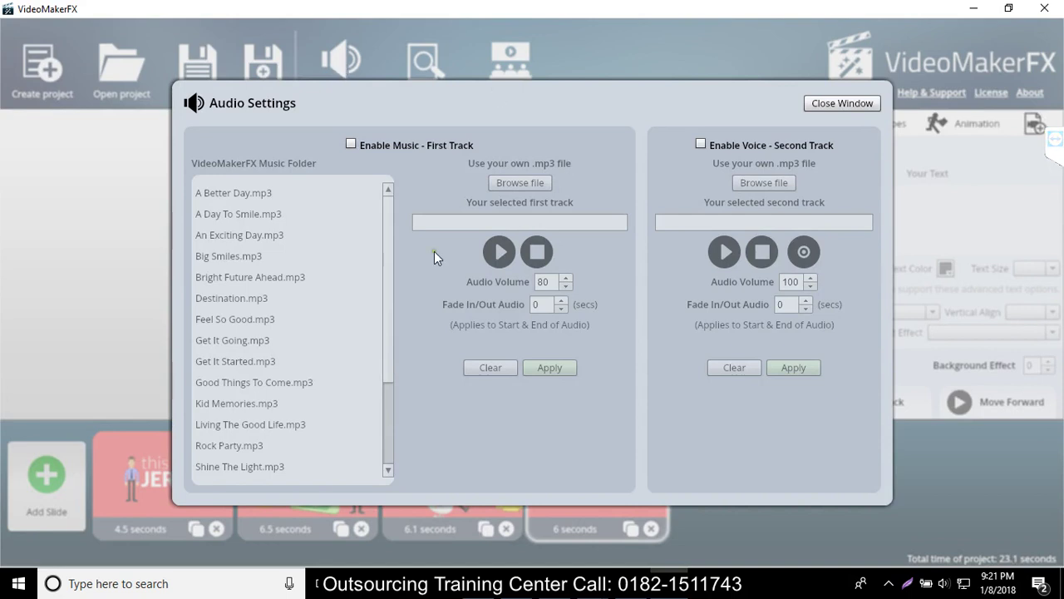
pyautogui.click(352, 143)
pyautogui.click(295, 197)
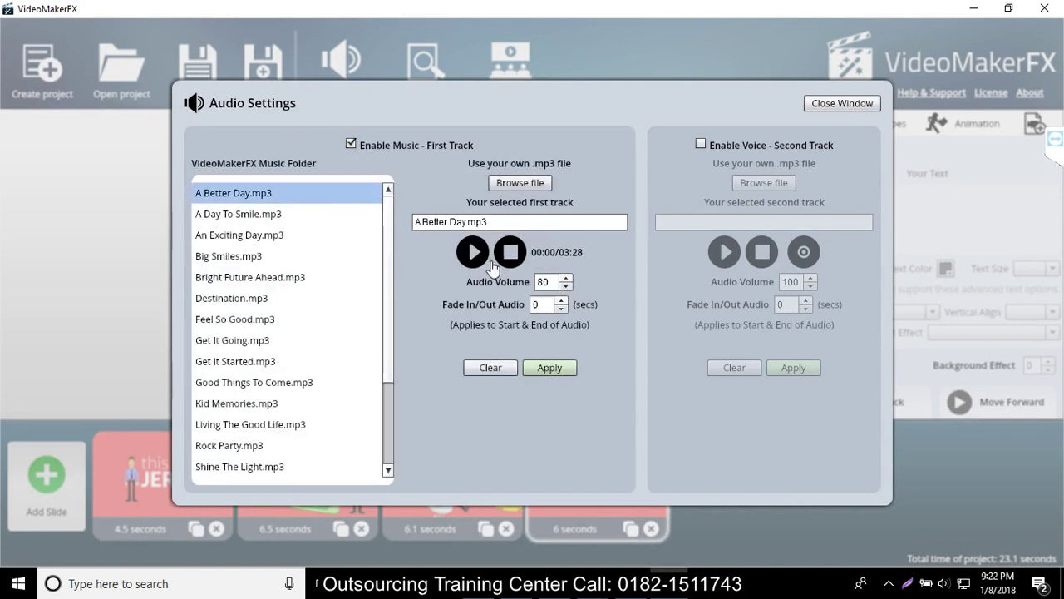
pyautogui.click(481, 259)
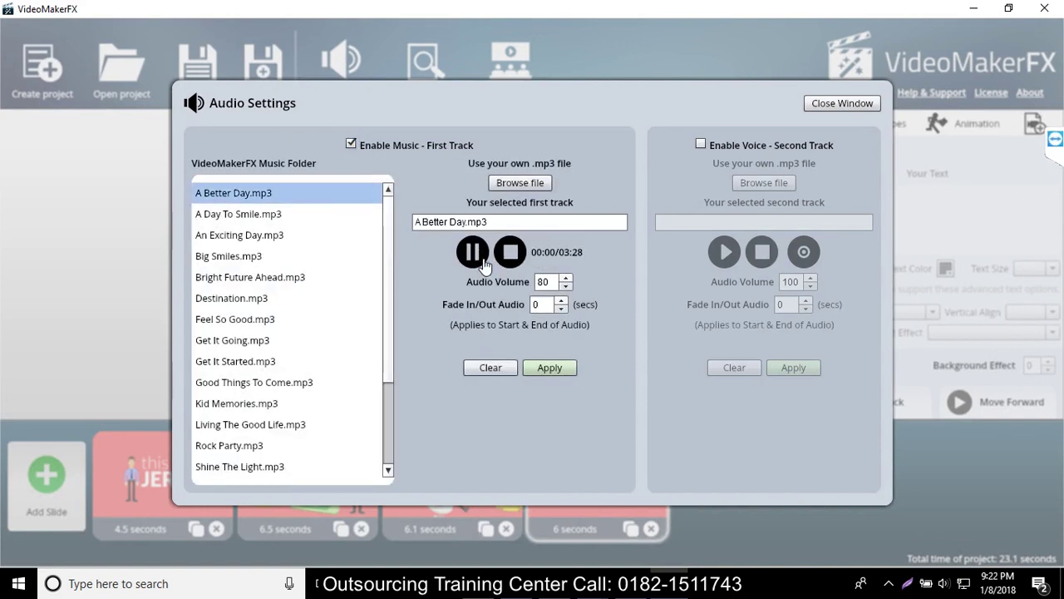
# Step: Listen to "Big Smiles.mp3" and "An Exciting Day.mp3" as alternative music tracks
pyautogui.click(278, 213)
pyautogui.click(264, 258)
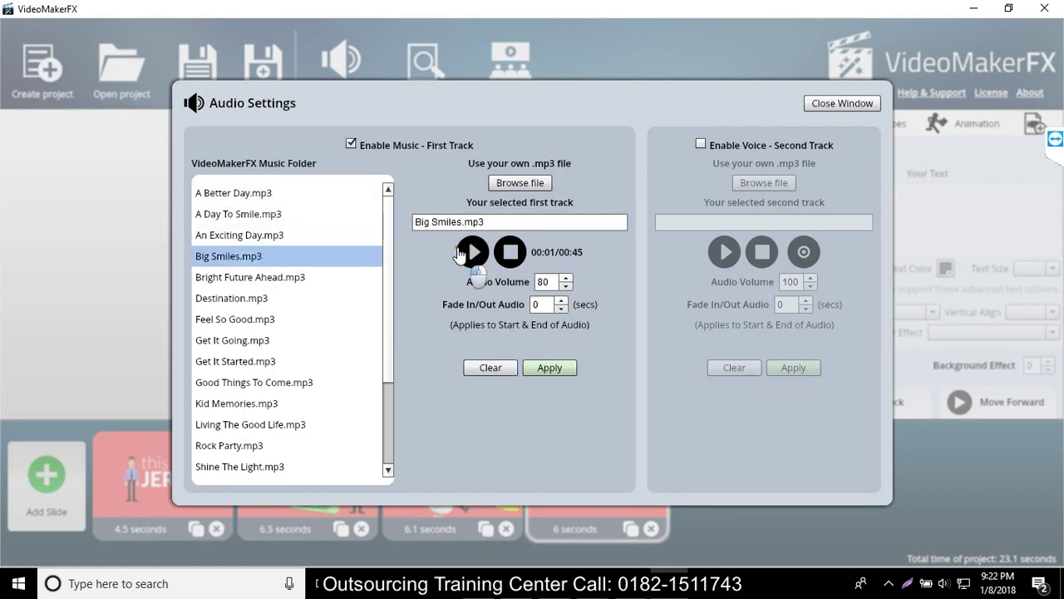
pyautogui.click(467, 253)
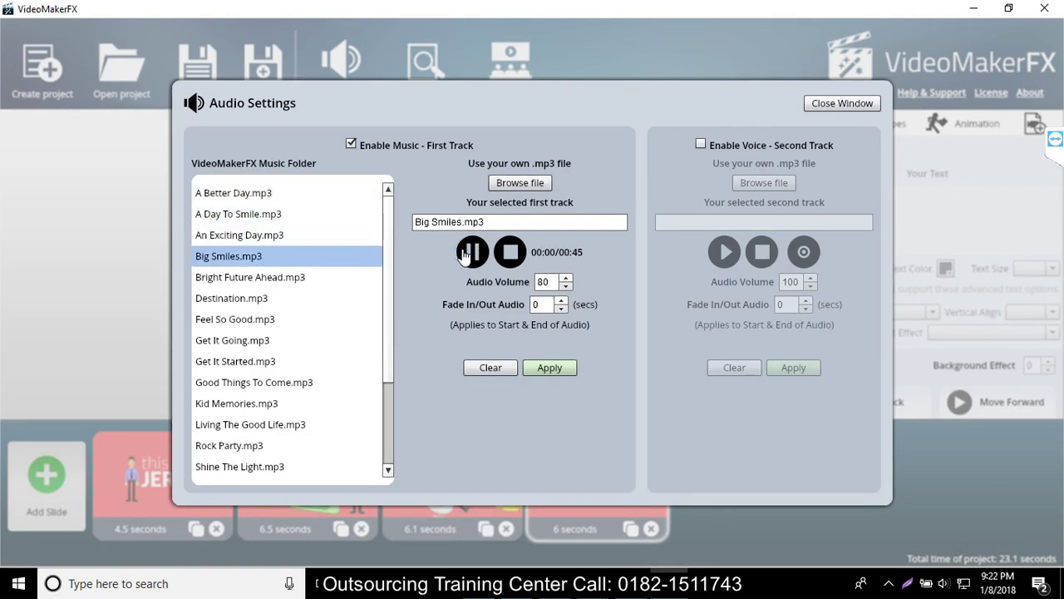
pyautogui.click(244, 239)
pyautogui.click(473, 252)
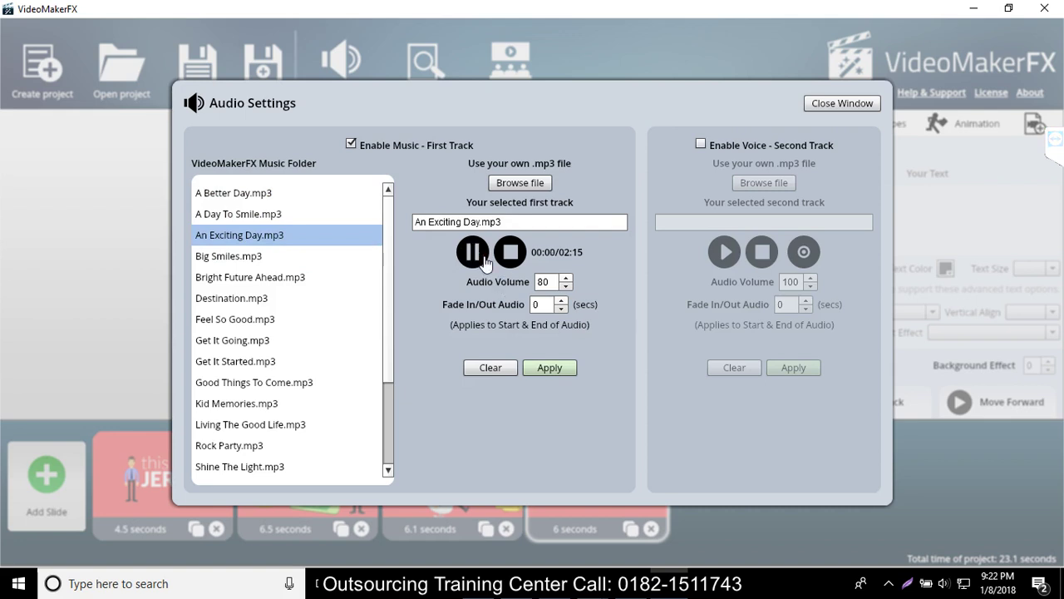
# Step: Choose "Big Smiles.mp3" as the first track, preview it briefly and apply it to the project
pyautogui.click(275, 249)
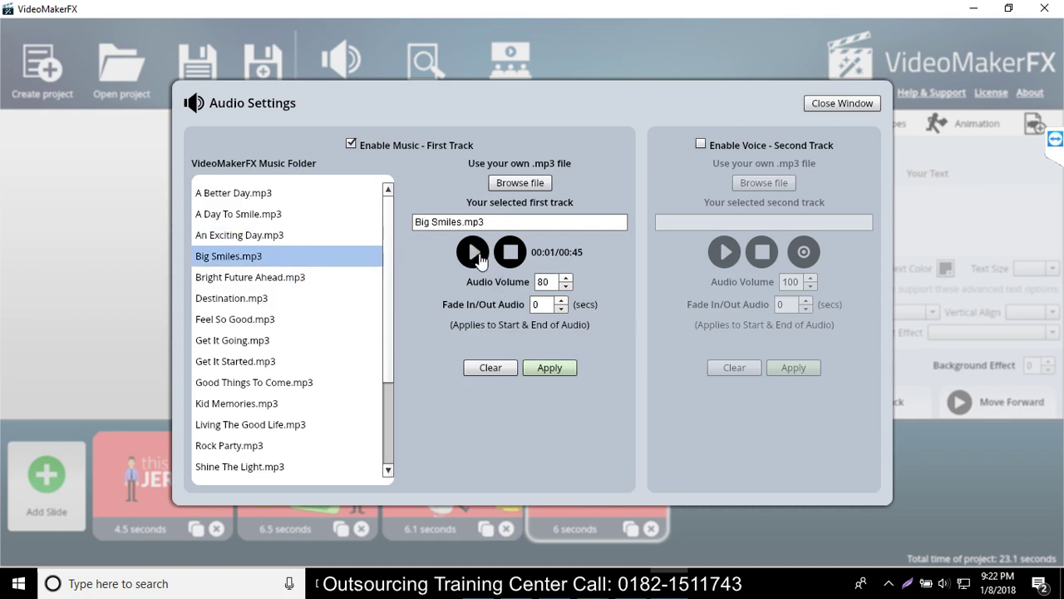
pyautogui.click(474, 254)
pyautogui.click(474, 256)
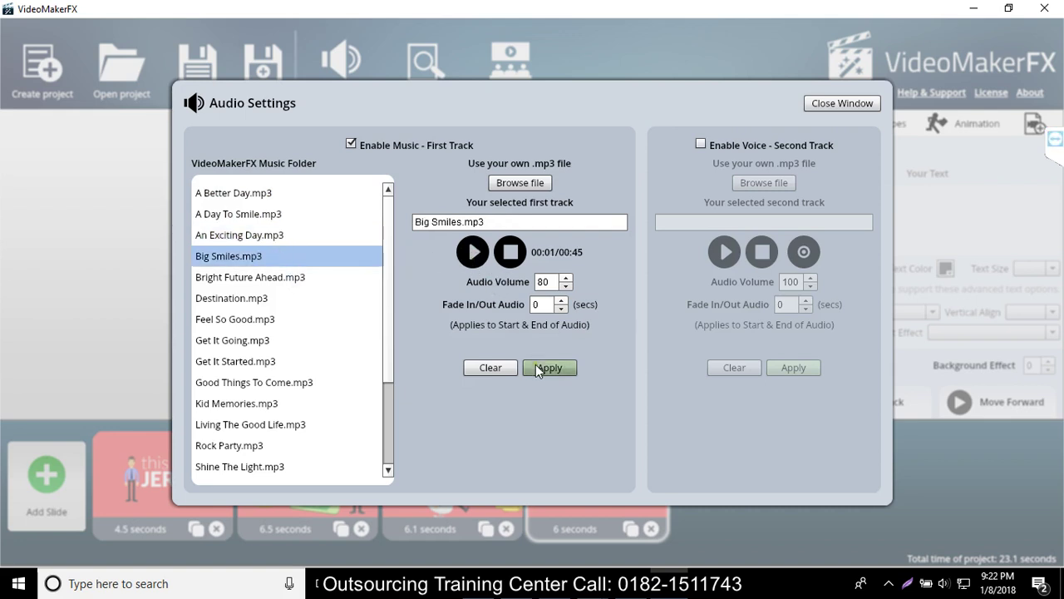
pyautogui.click(537, 369)
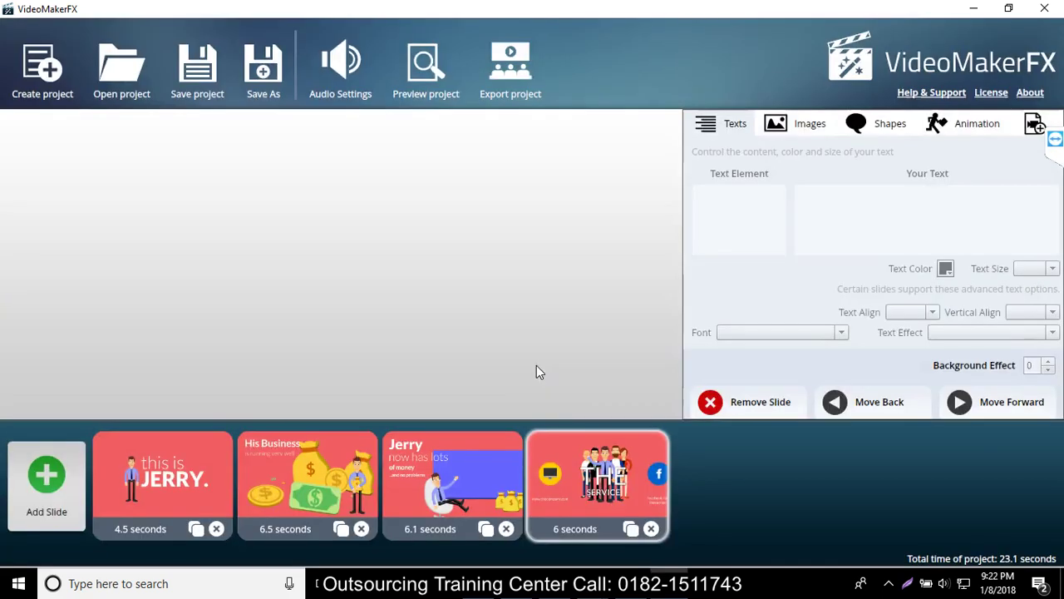
# Step: Export the project as "fiverr video .mp4" at 1280 x 720 (HD) with Average quality
pyautogui.click(512, 93)
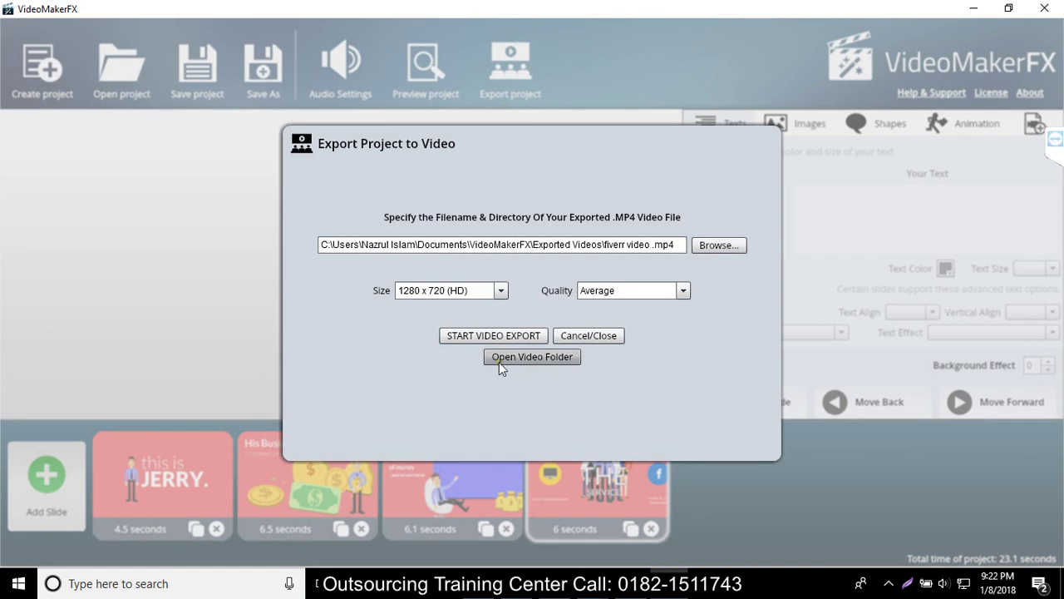
pyautogui.click(486, 340)
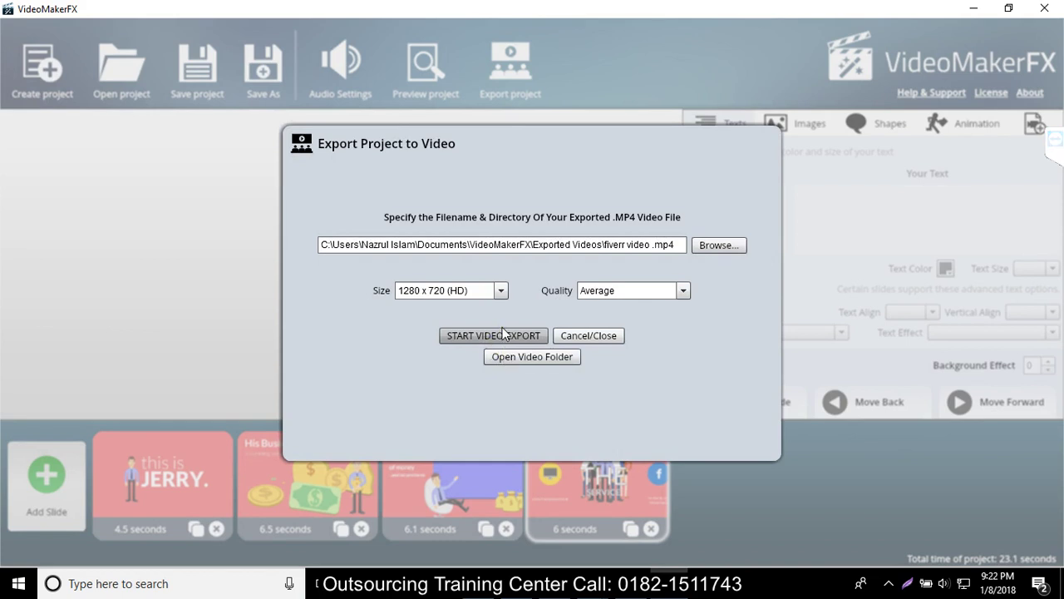
pyautogui.click(503, 333)
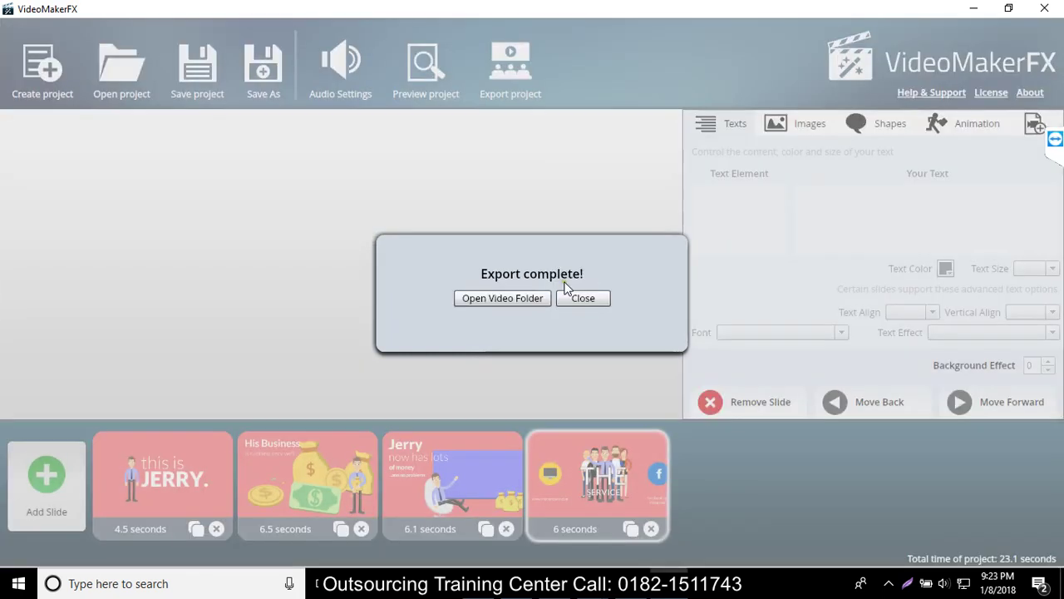
# Step: Open the folder of exported videos and play "fiverr video .mp4"
pyautogui.click(500, 299)
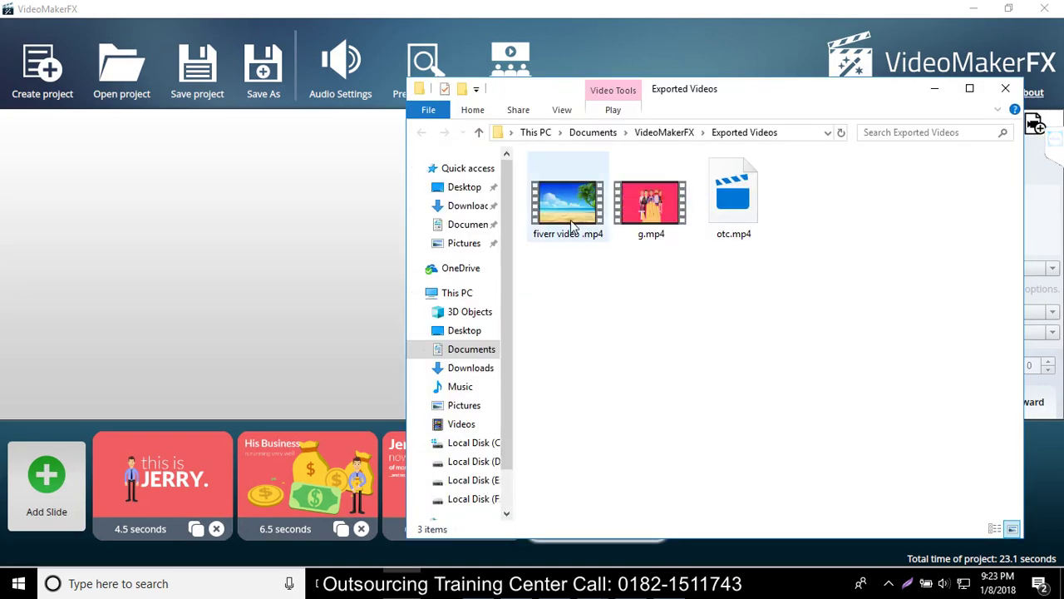
pyautogui.doubleClick(571, 228)
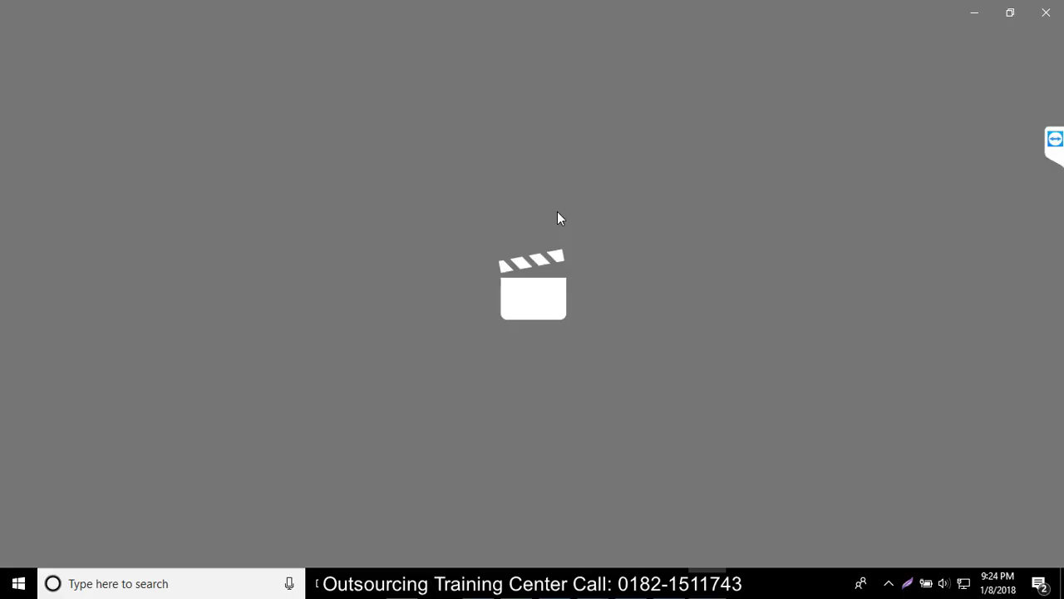